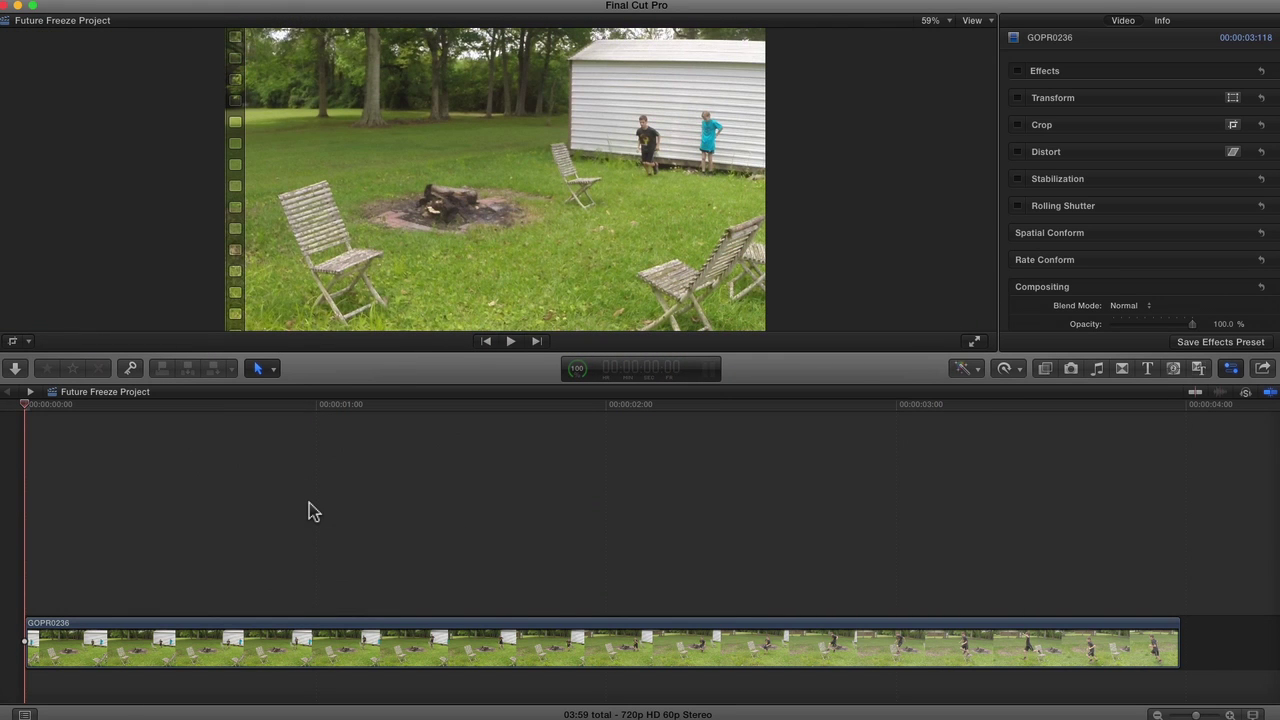
# Review the clip, return to the start, and turn snapping off and skimming on
pyautogui.press('space')
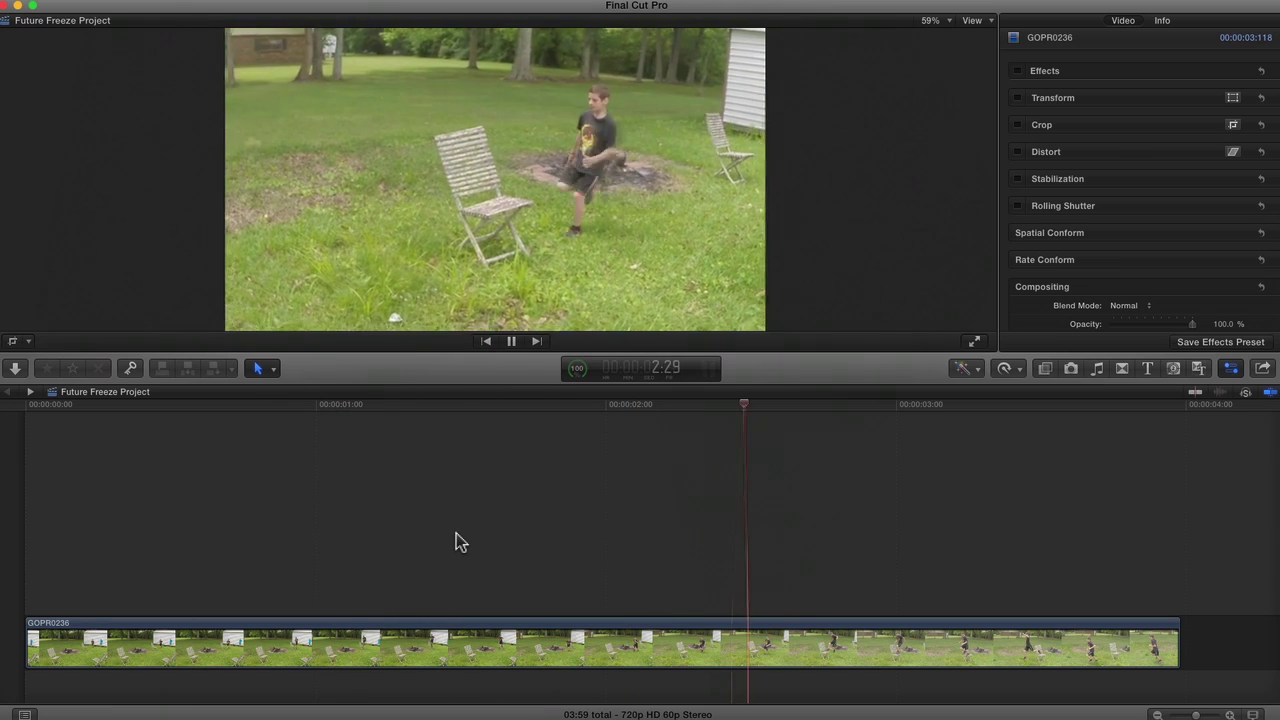
pyautogui.press('space')
pyautogui.press('Home')
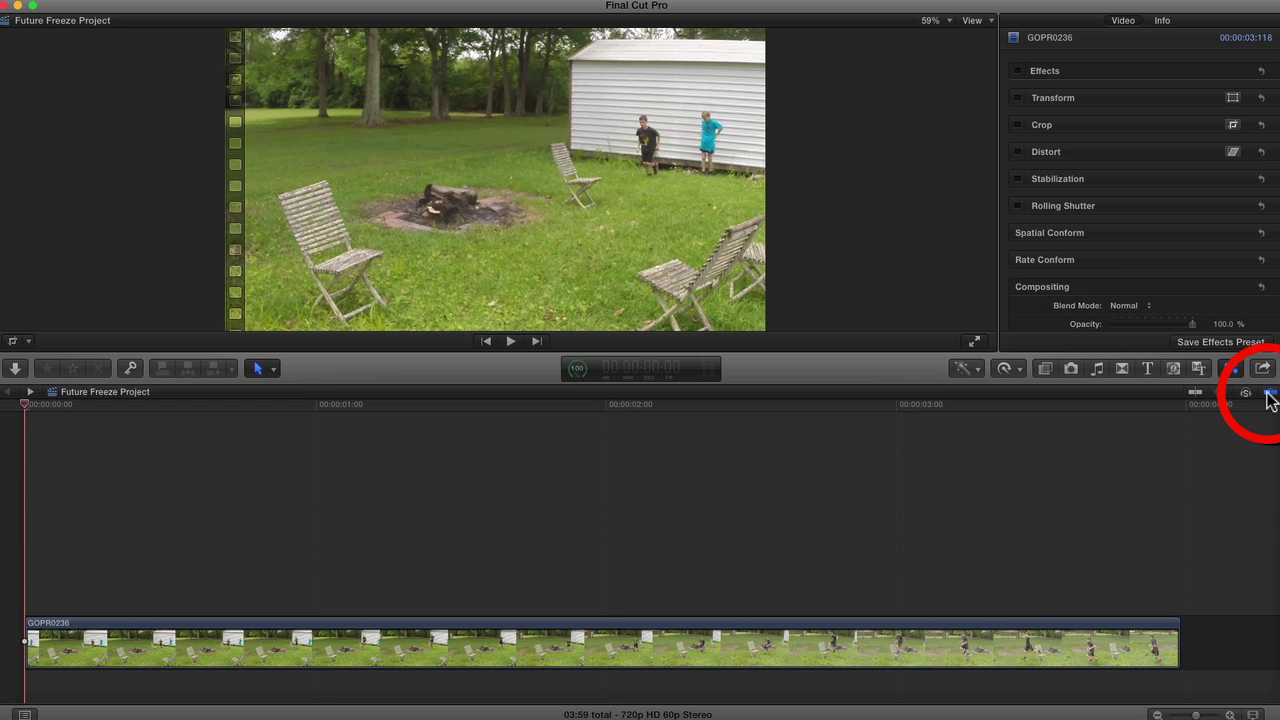
pyautogui.click(1270, 393)
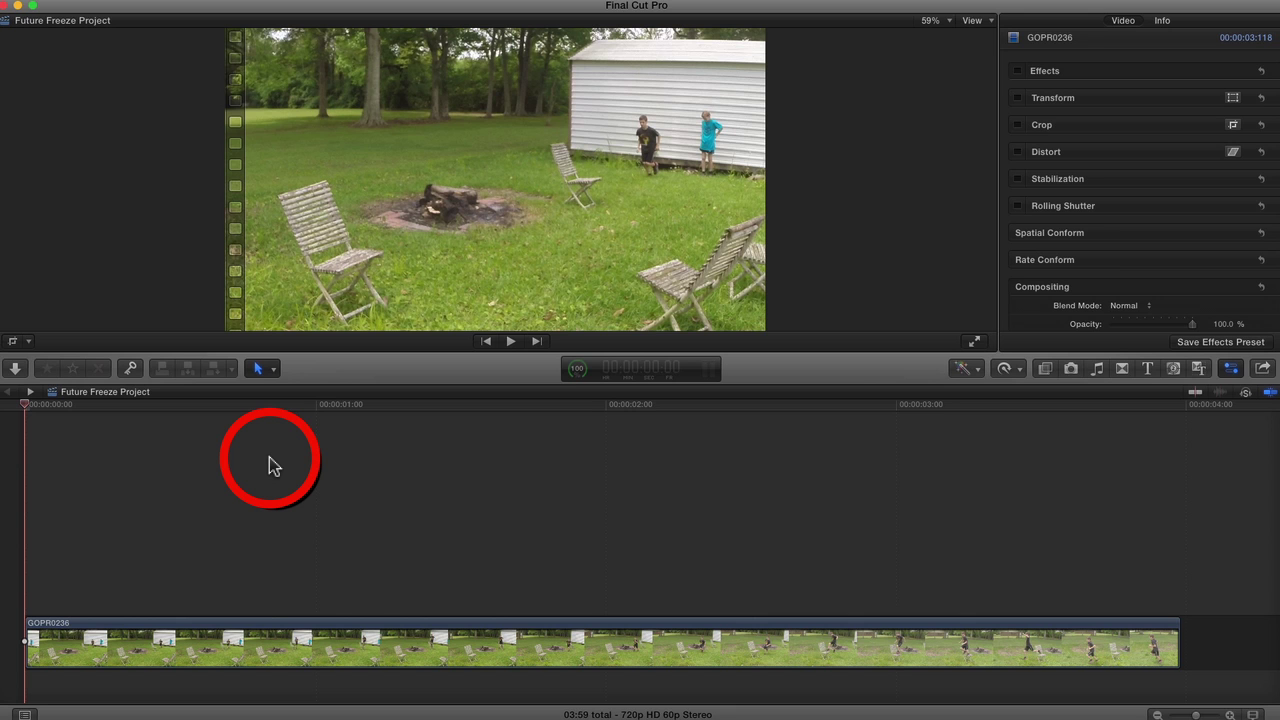
pyautogui.press('s')
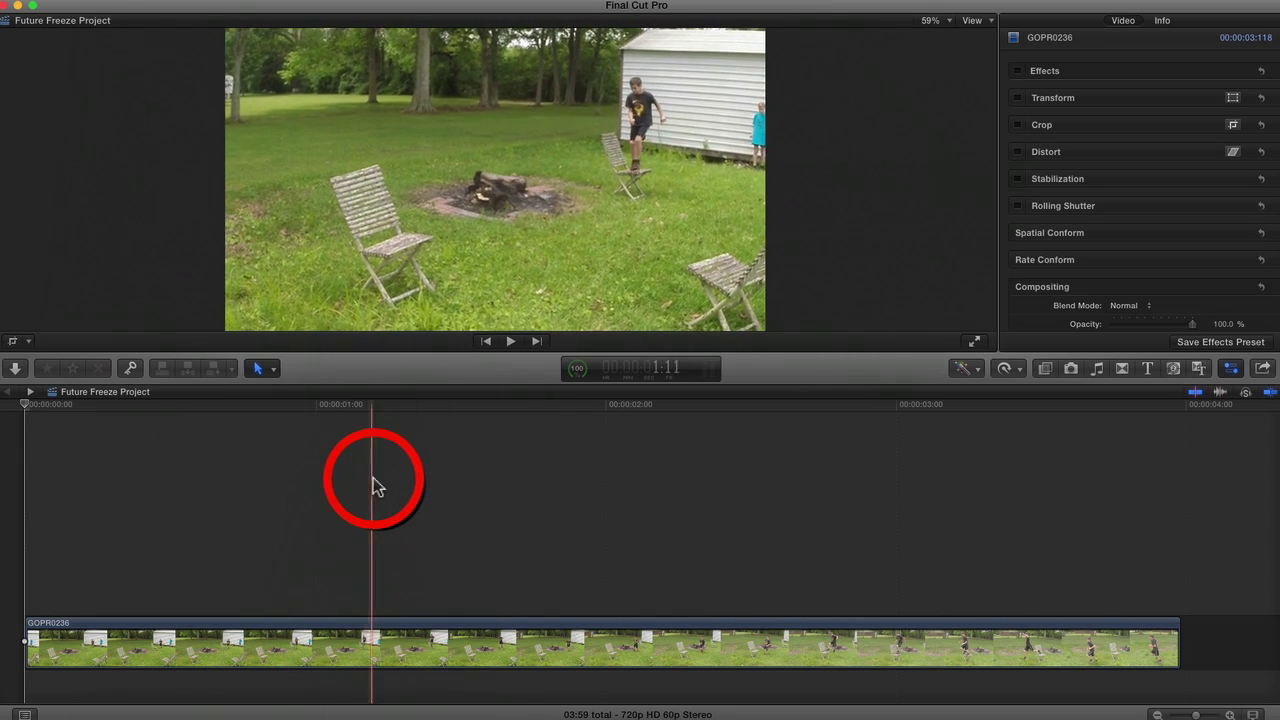
# Add markers at about 1:30 and 3:15 where the boy reaches the chairs
pyautogui.click(463, 478)
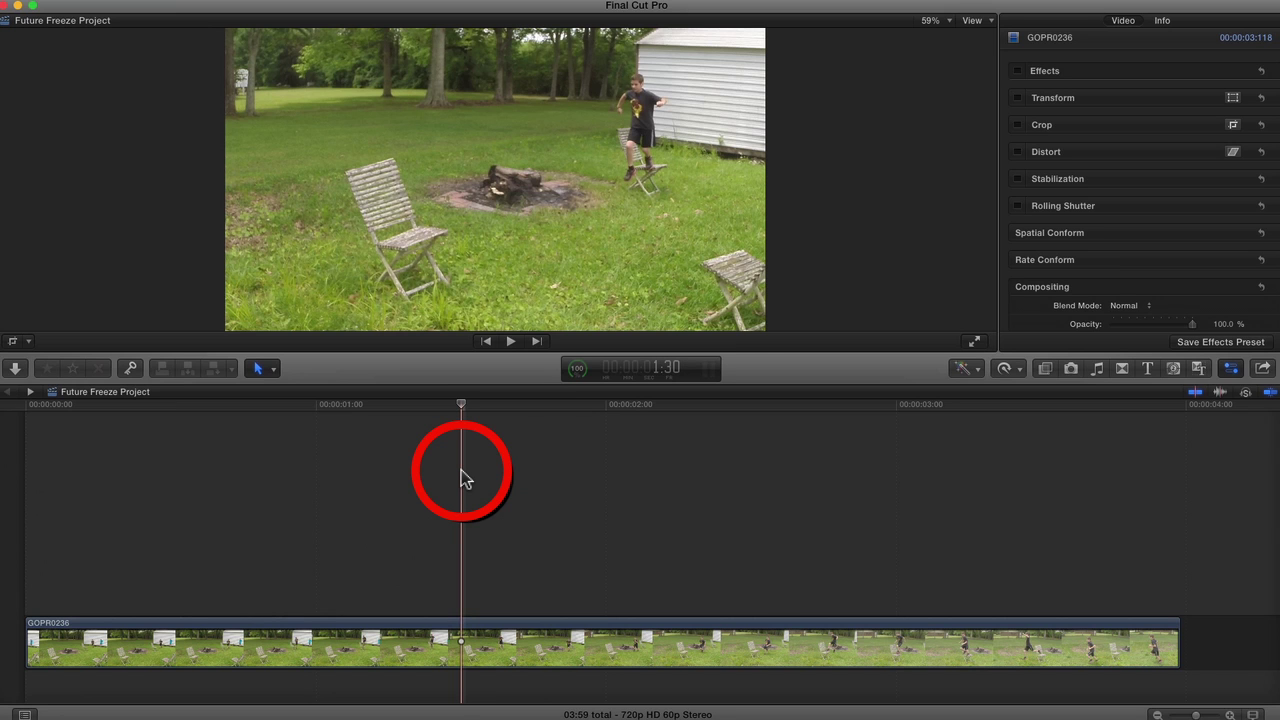
pyautogui.press('m')
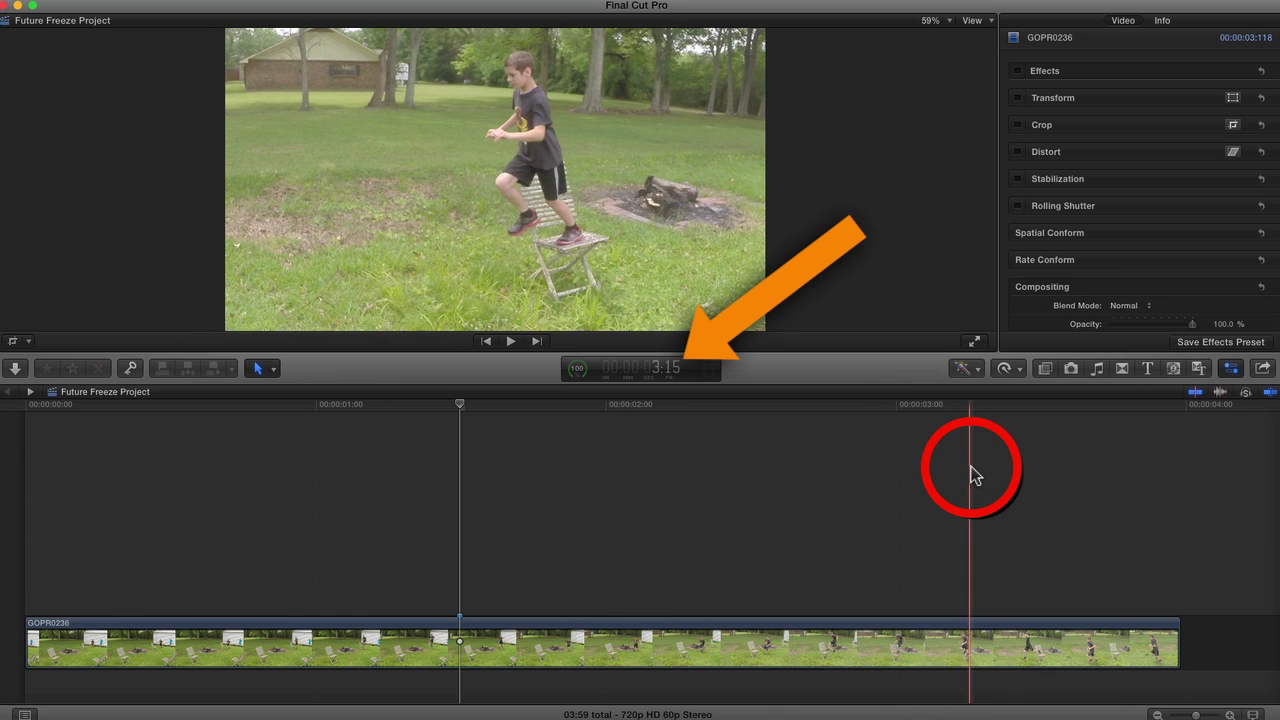
pyautogui.click(970, 467)
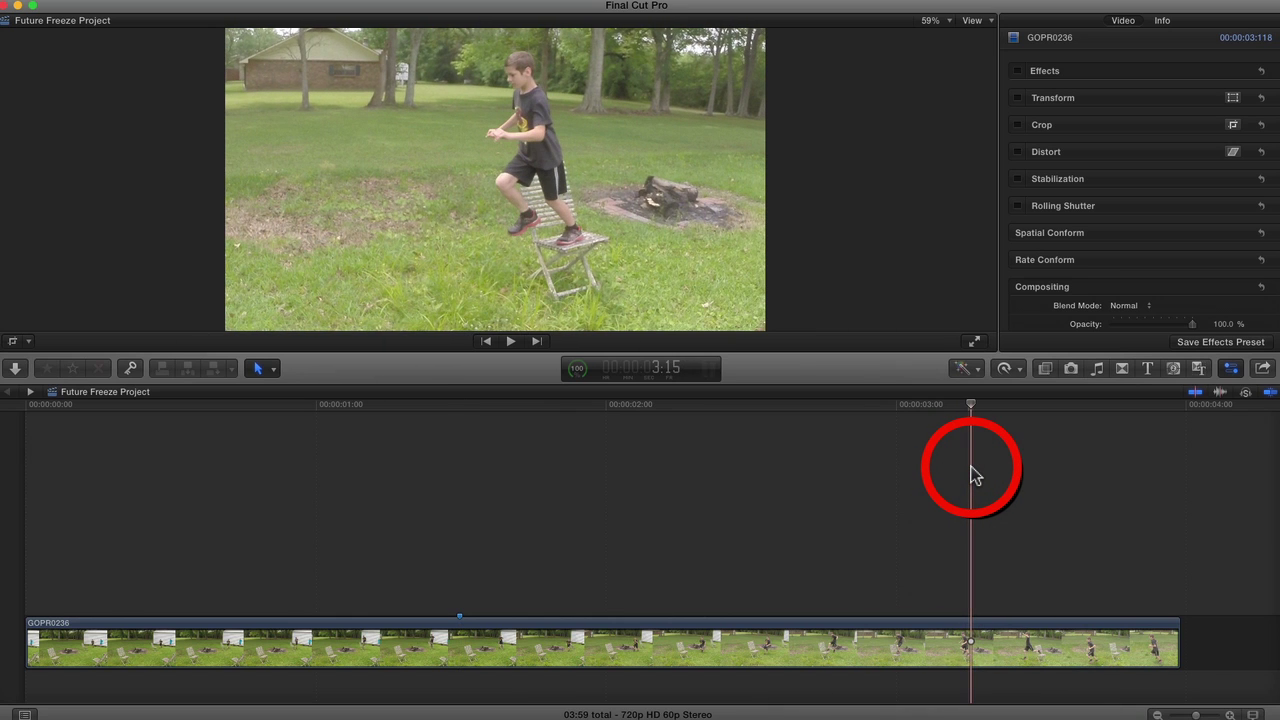
pyautogui.press('Left')
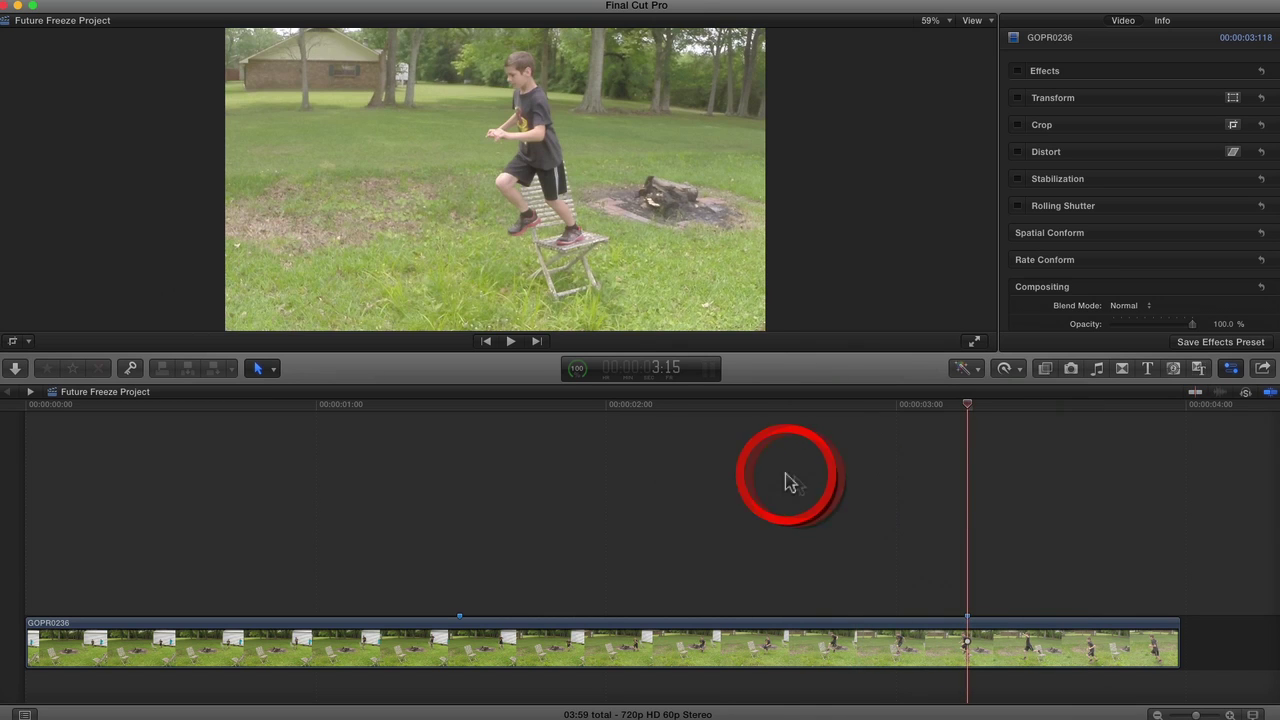
pyautogui.click(783, 472)
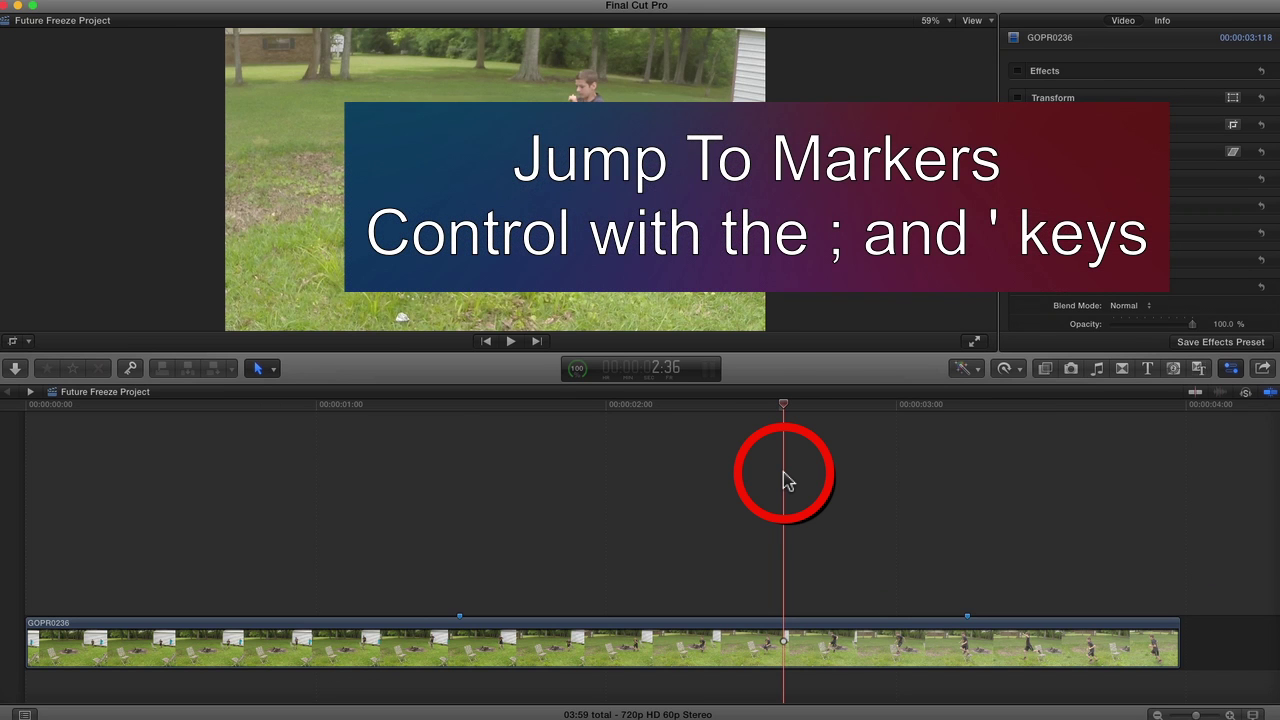
pyautogui.press(';')
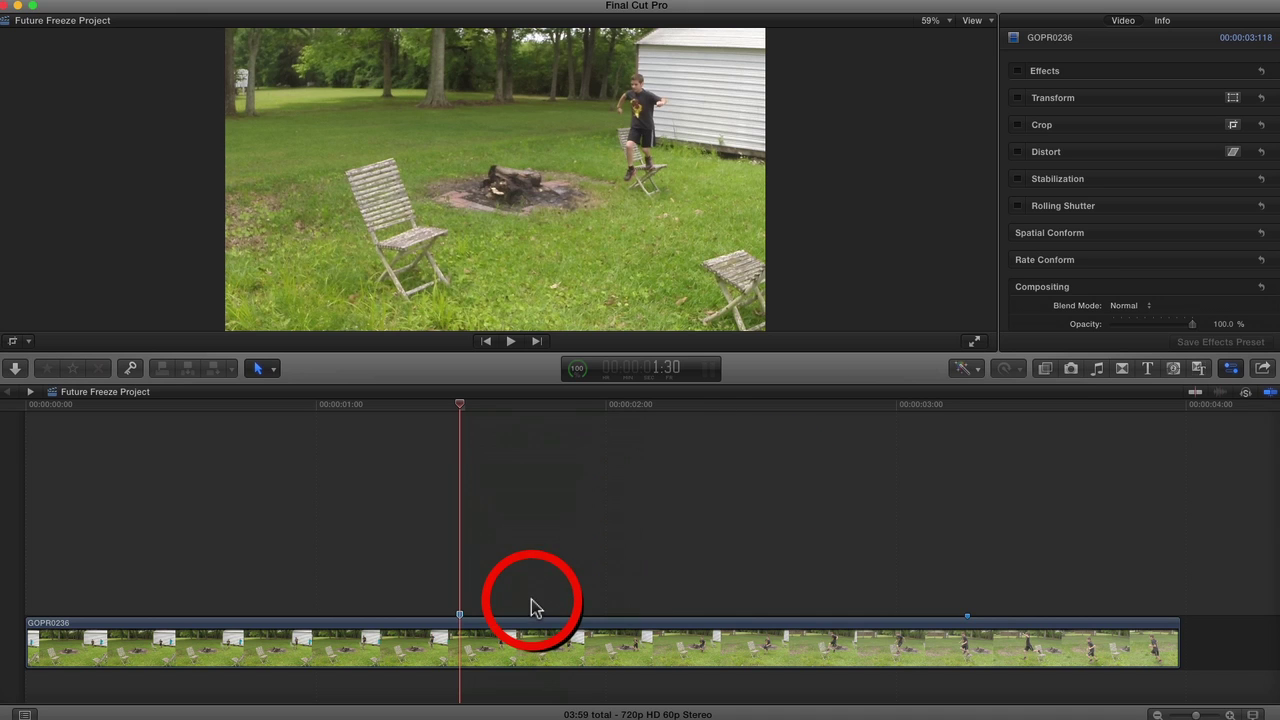
pyautogui.scroll(-2, 556, 558)
pyautogui.scroll(-3, 555, 556)
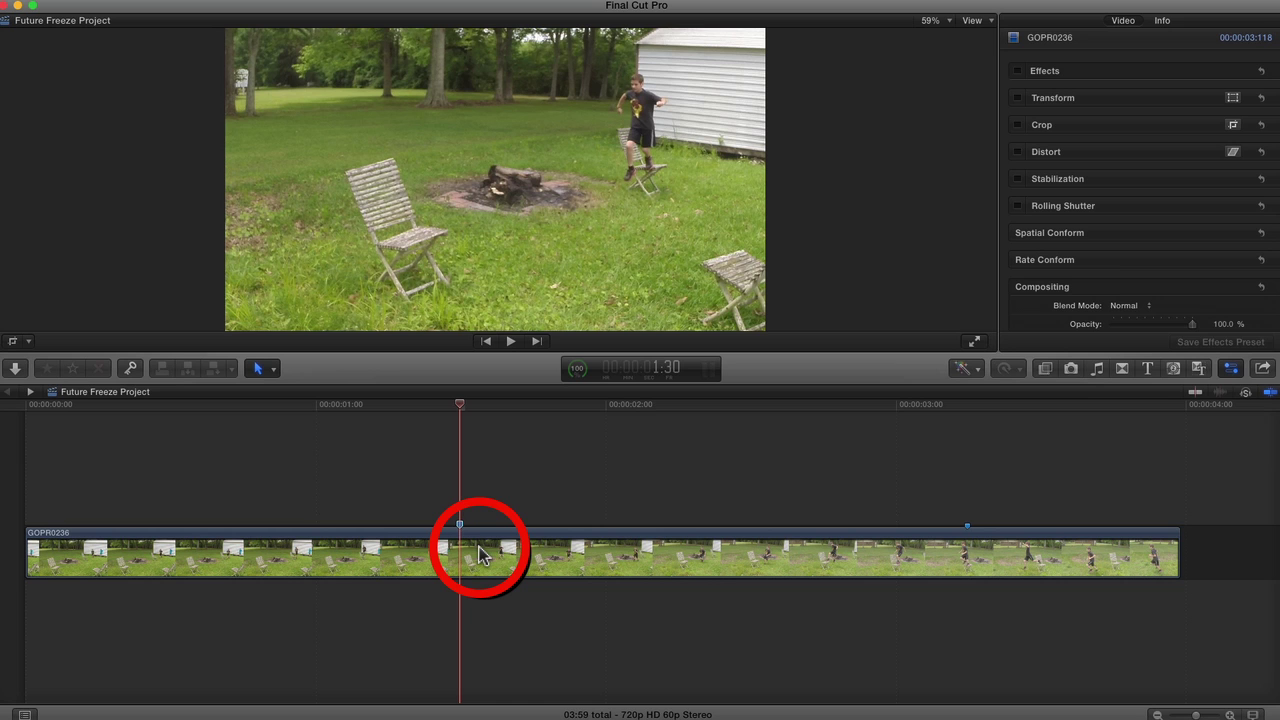
pyautogui.click(146, 3)
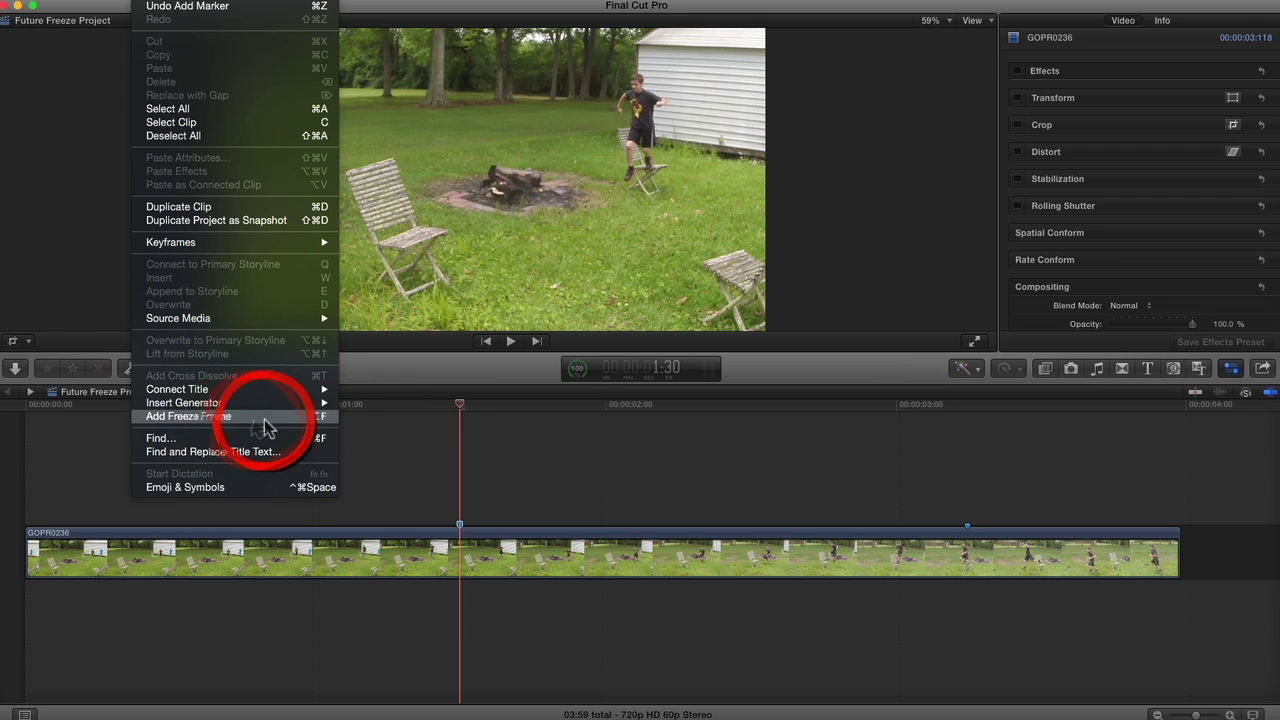
pyautogui.click(520, 491)
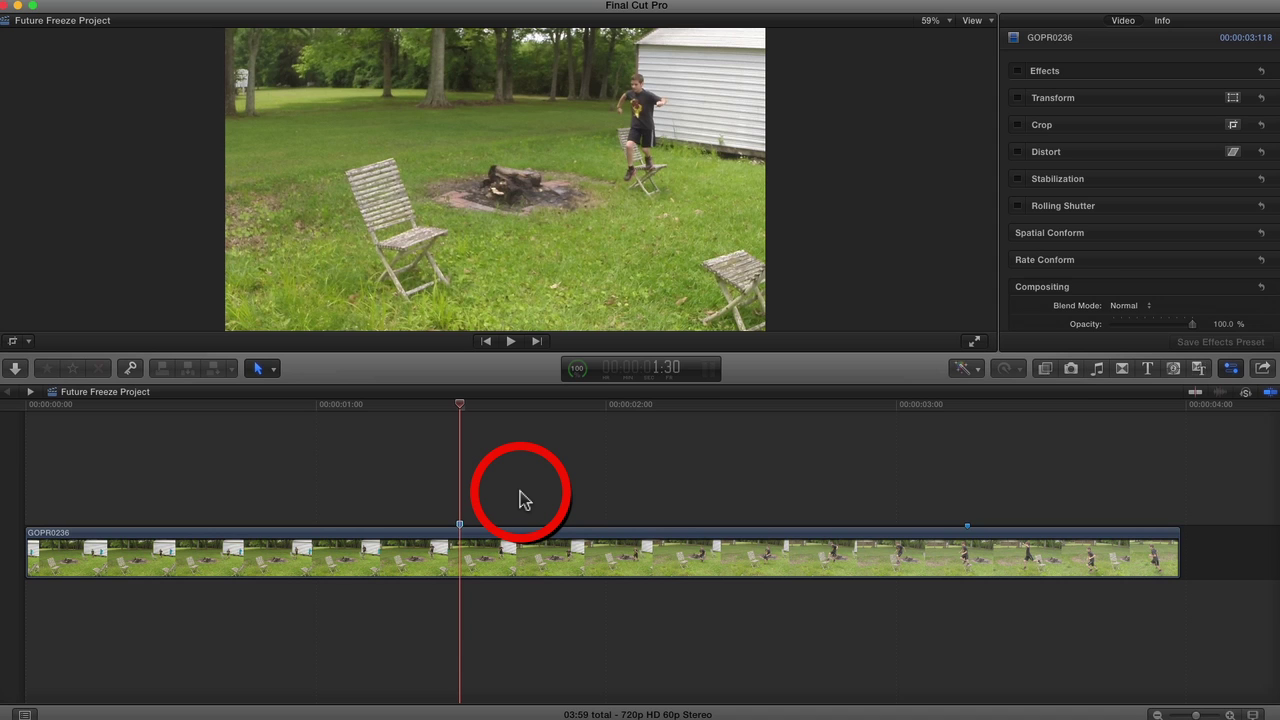
pyautogui.hotkey('alt', 'f')
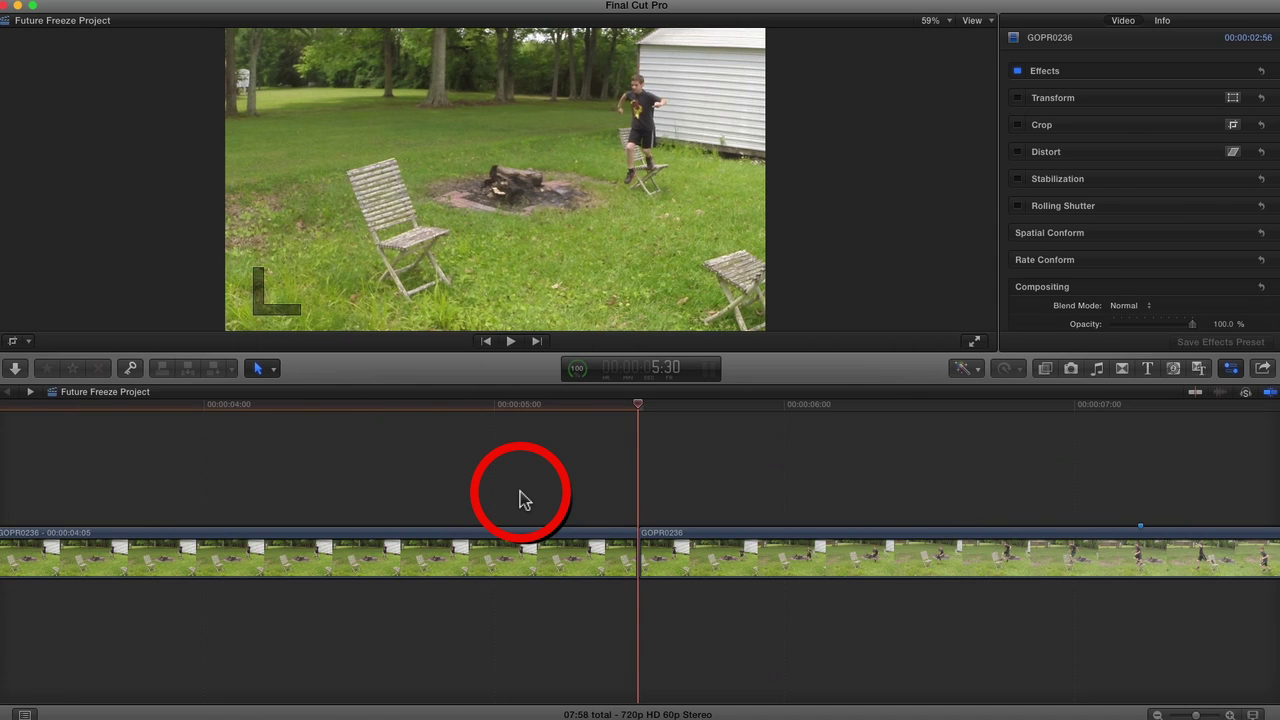
pyautogui.hotkey('shift', 'z')
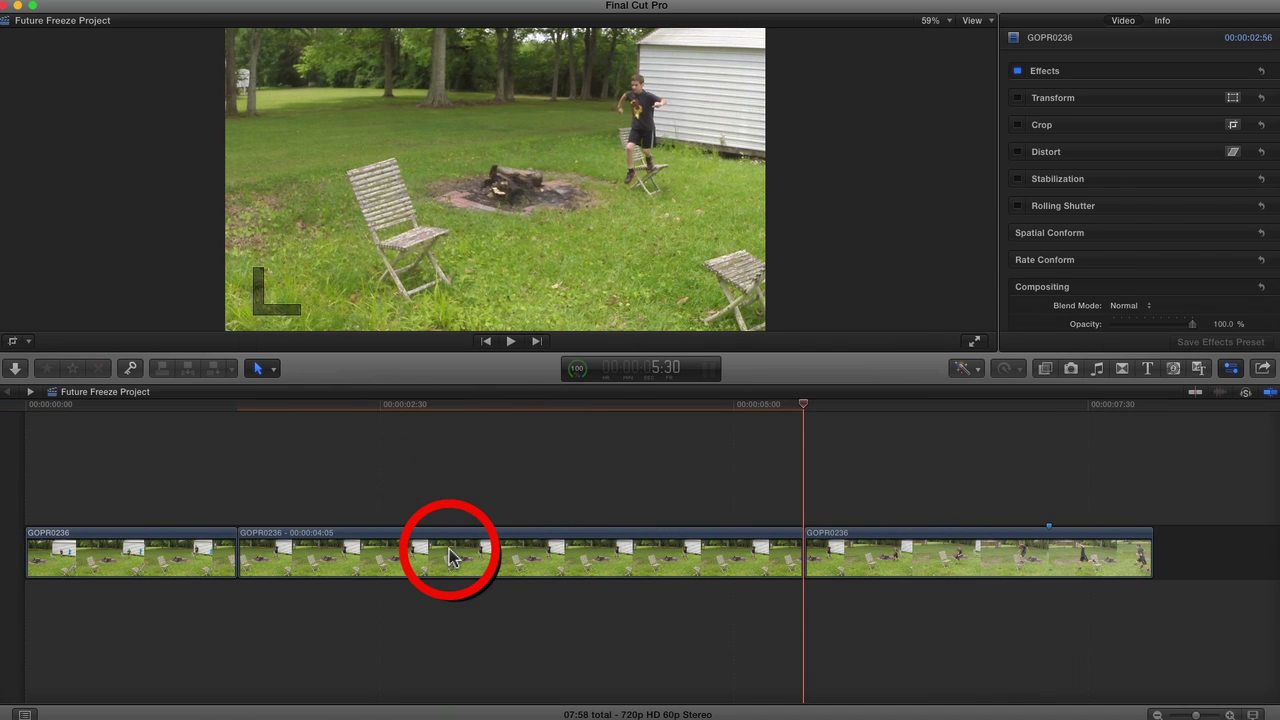
pyautogui.click(449, 548)
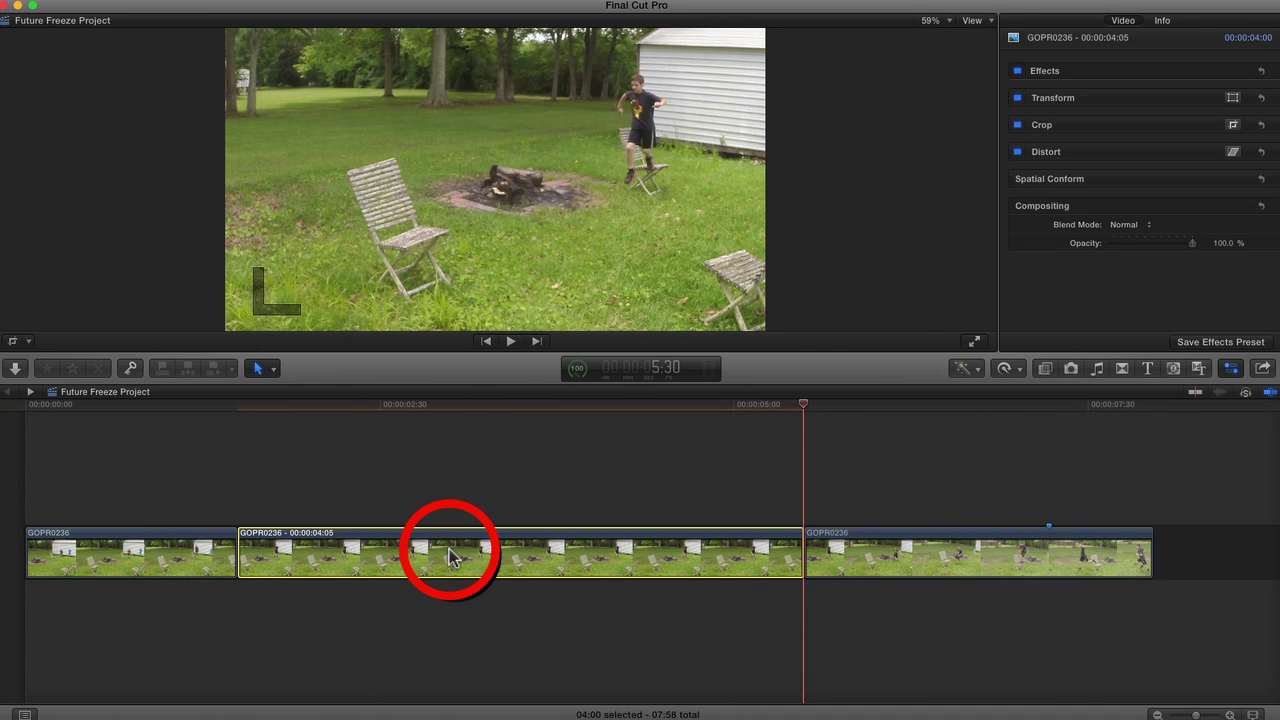
pyautogui.press('Delete')
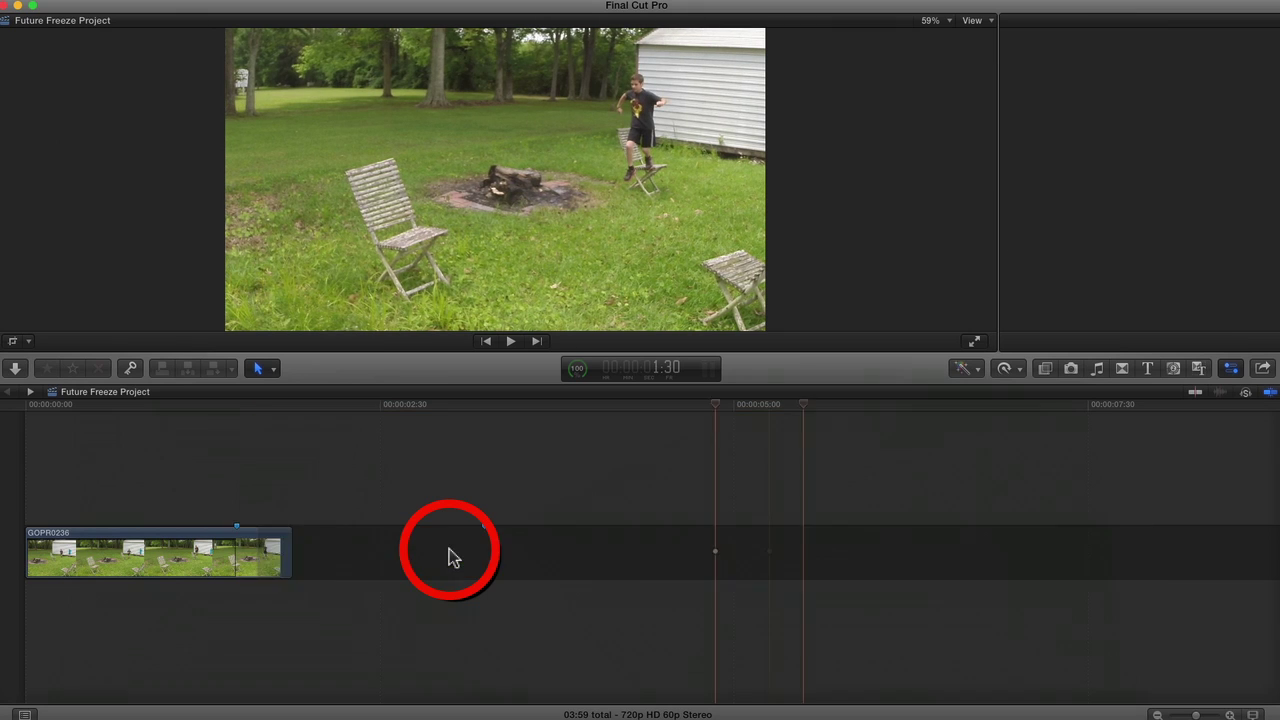
pyautogui.press('super+equal')
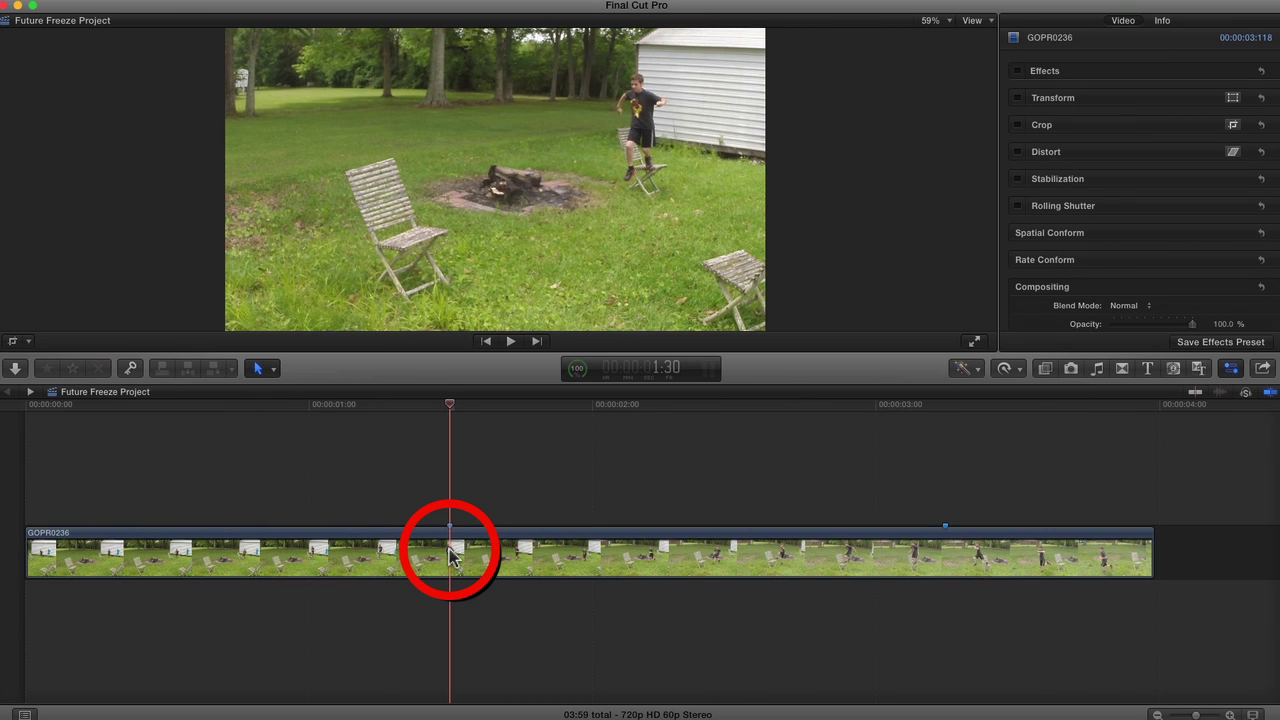
# Reveal GOPR0236's source in the browser and connect a freeze frame above the main clip
pyautogui.rightClick(449, 557)
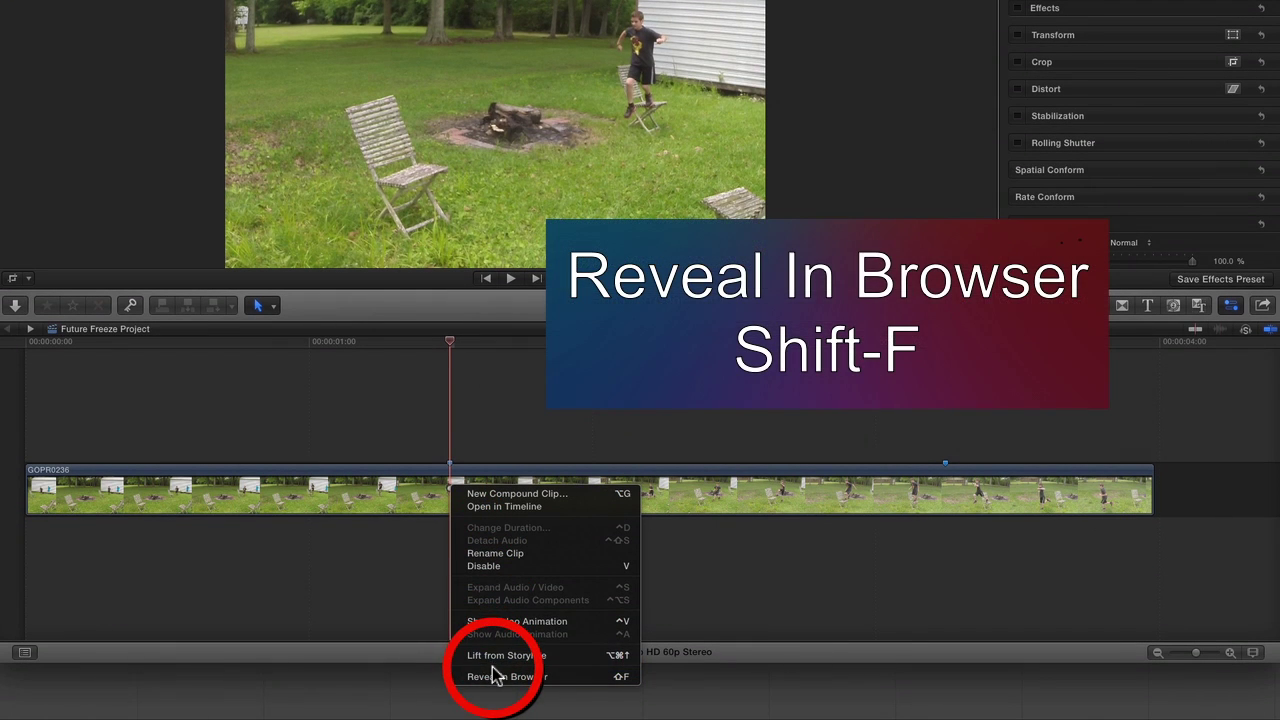
pyautogui.click(418, 598)
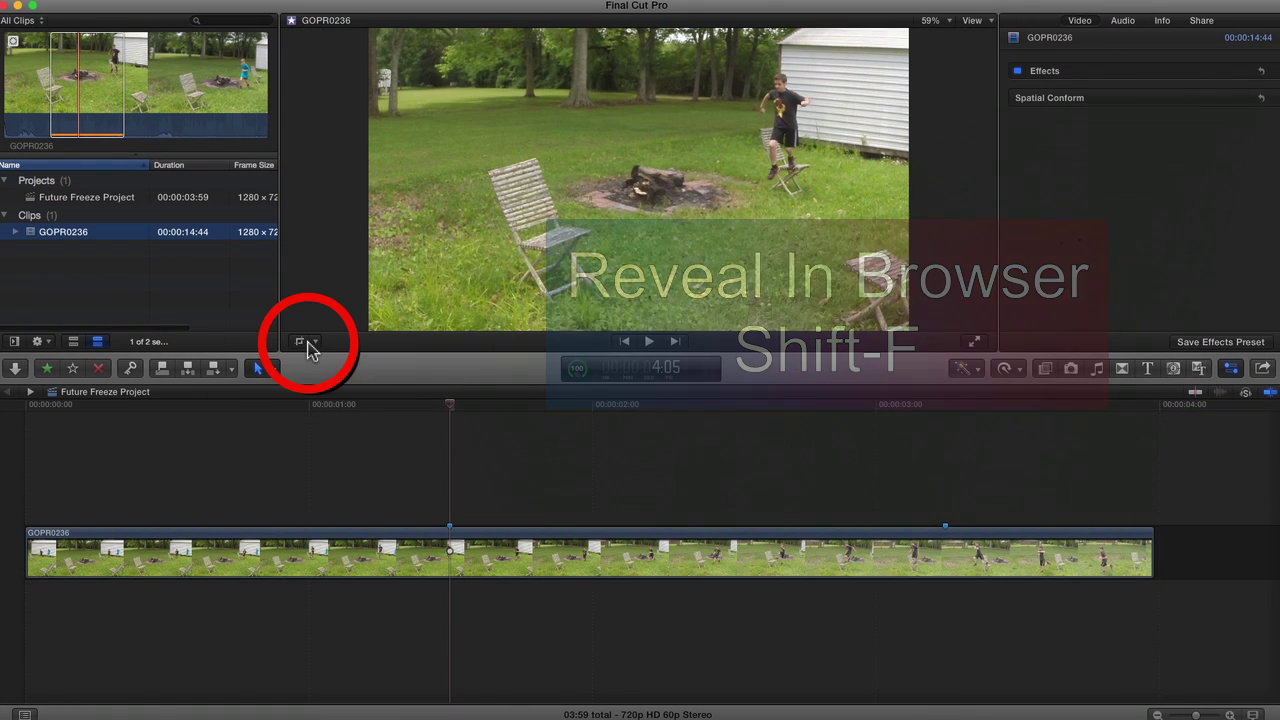
pyautogui.moveTo(137, 122); pyautogui.dragTo(78, 86)
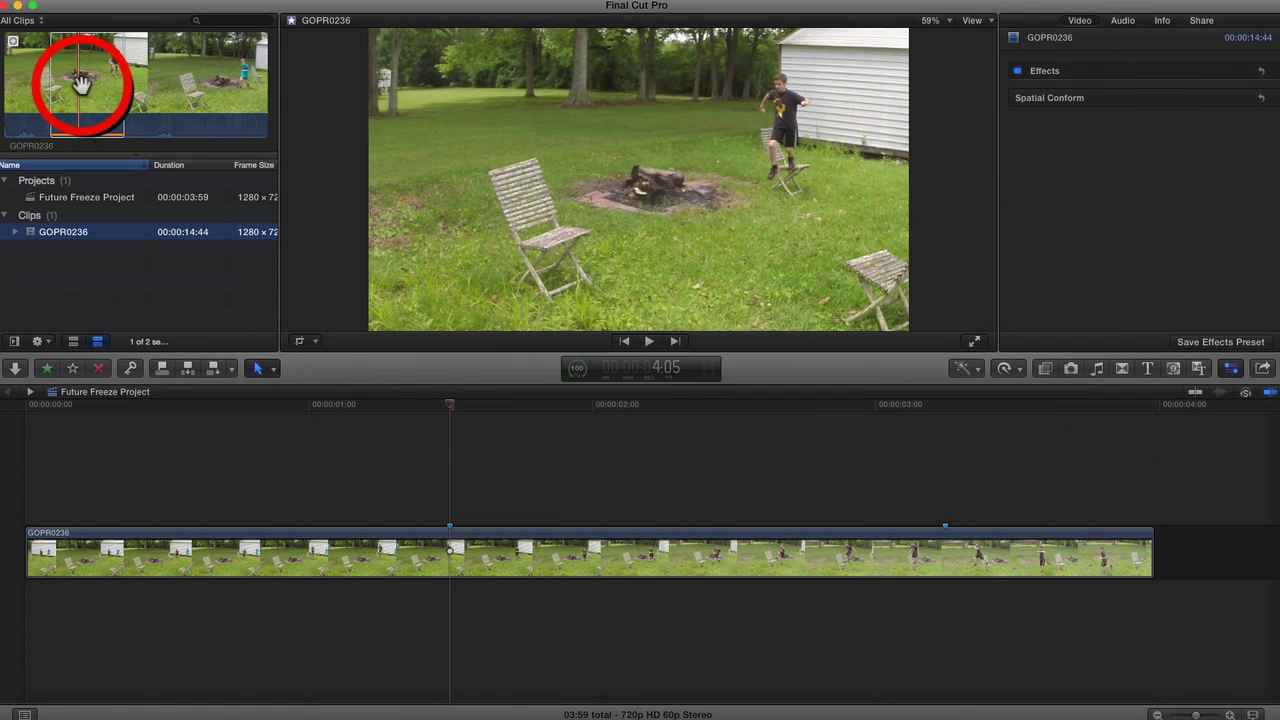
pyautogui.click(146, 3)
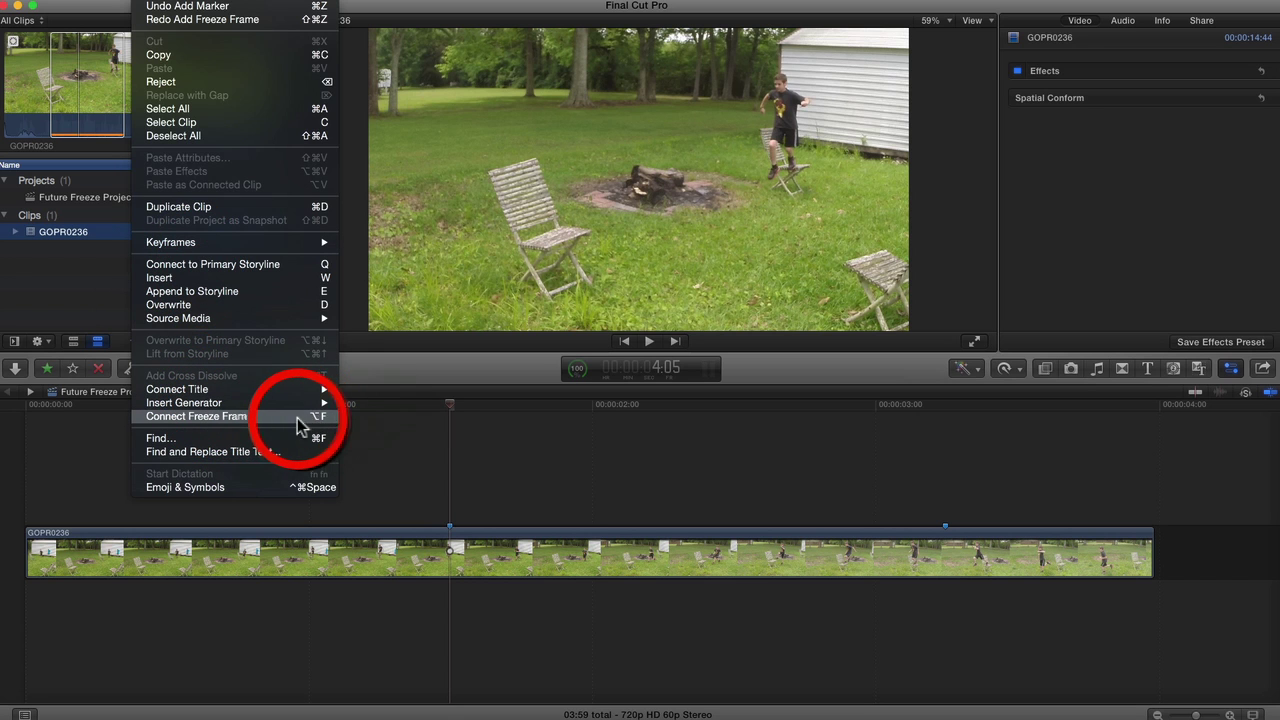
pyautogui.click(236, 420)
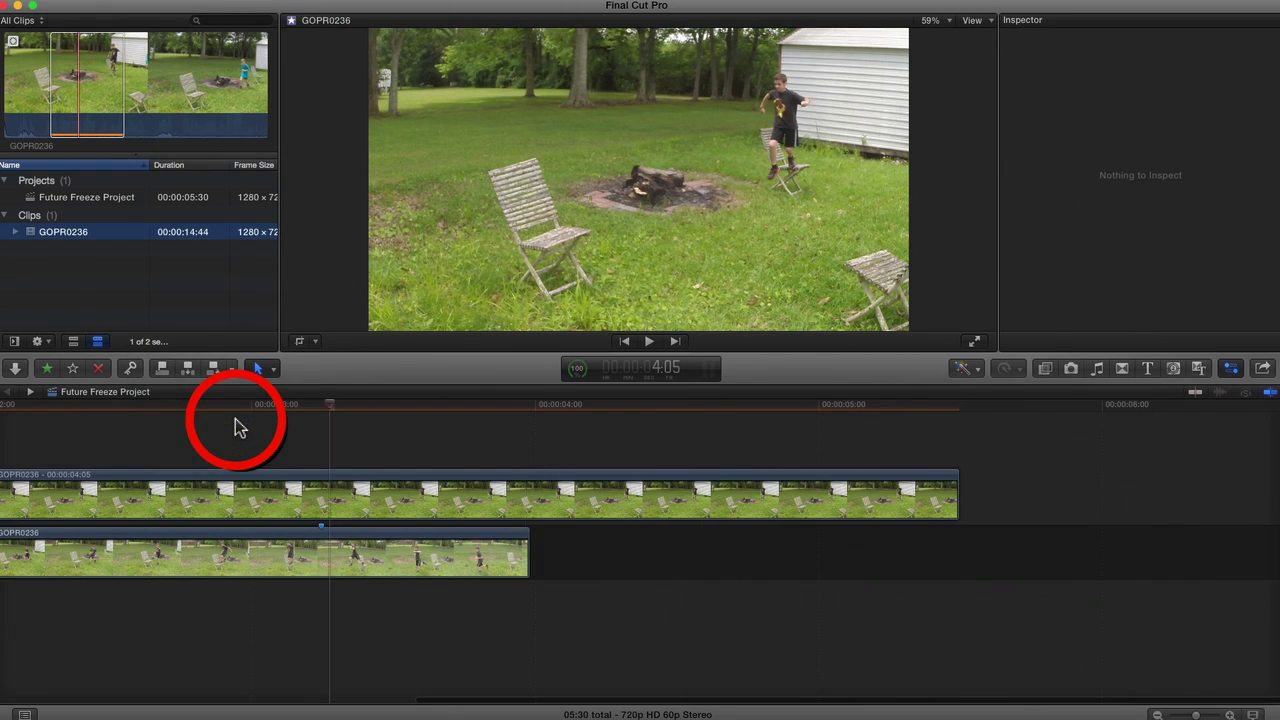
# Move the freeze frame to the project start and set its duration to 1:31
pyautogui.click(616, 573)
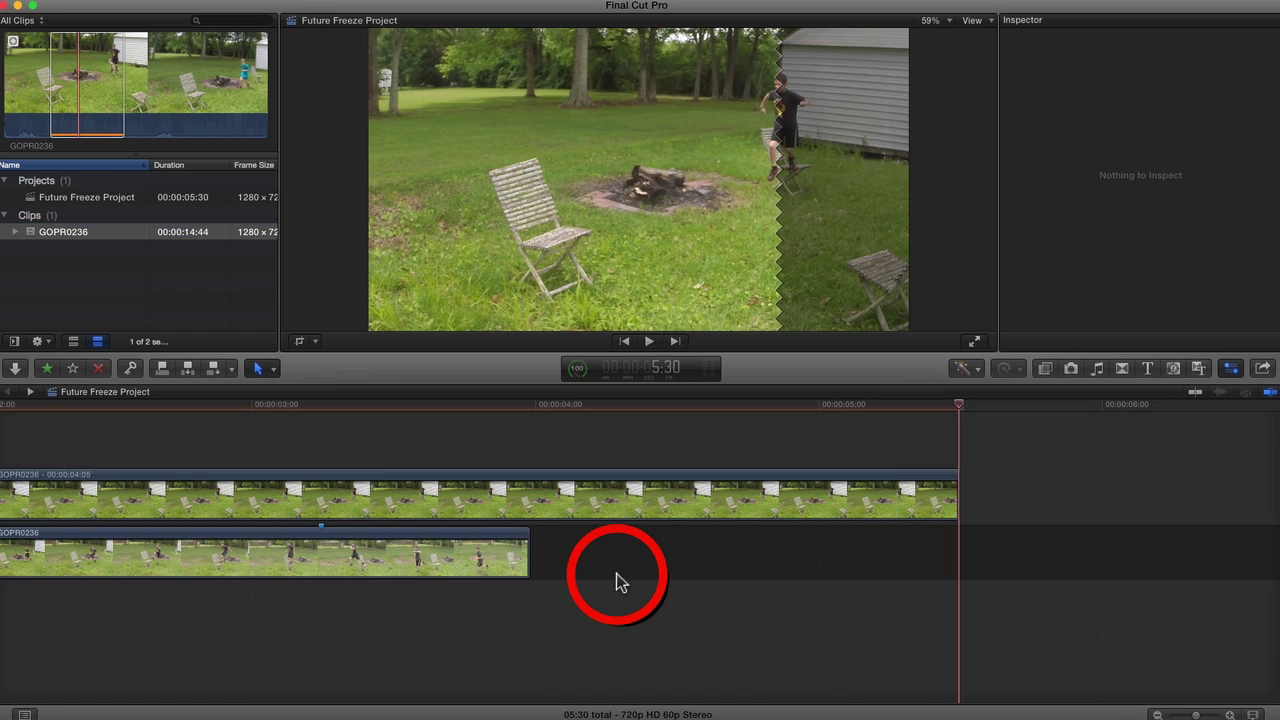
pyautogui.hotkey('shift', 'z')
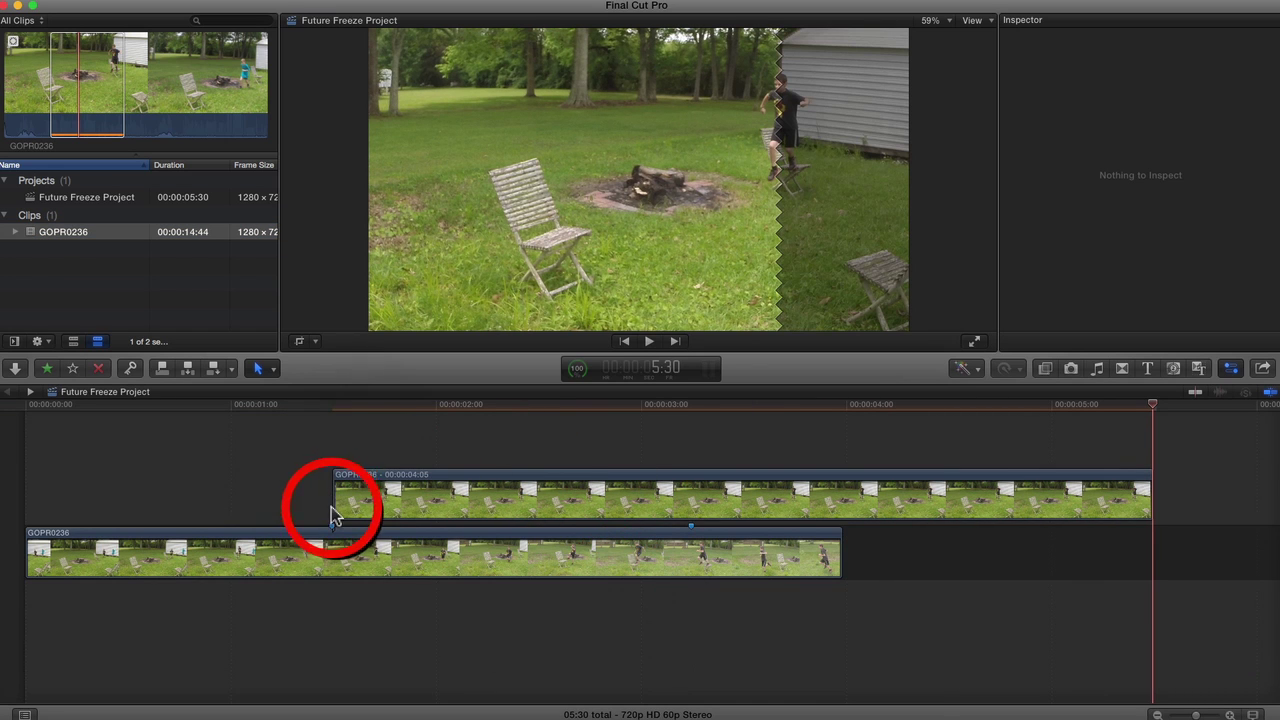
pyautogui.moveTo(505, 492)
pyautogui.mouseDown()
pyautogui.moveTo(212, 485)
pyautogui.moveTo(199, 498)
pyautogui.mouseUp()
pyautogui.press('super+4')
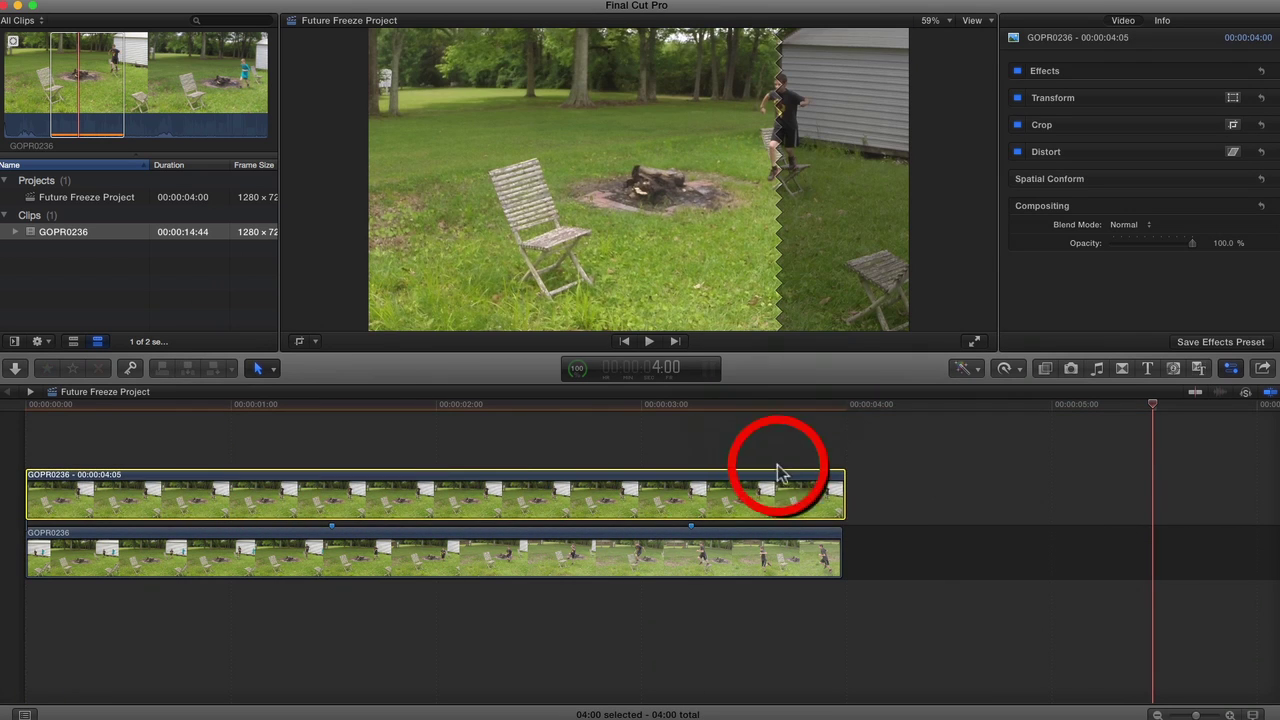
pyautogui.moveTo(837, 495); pyautogui.dragTo(324, 487)
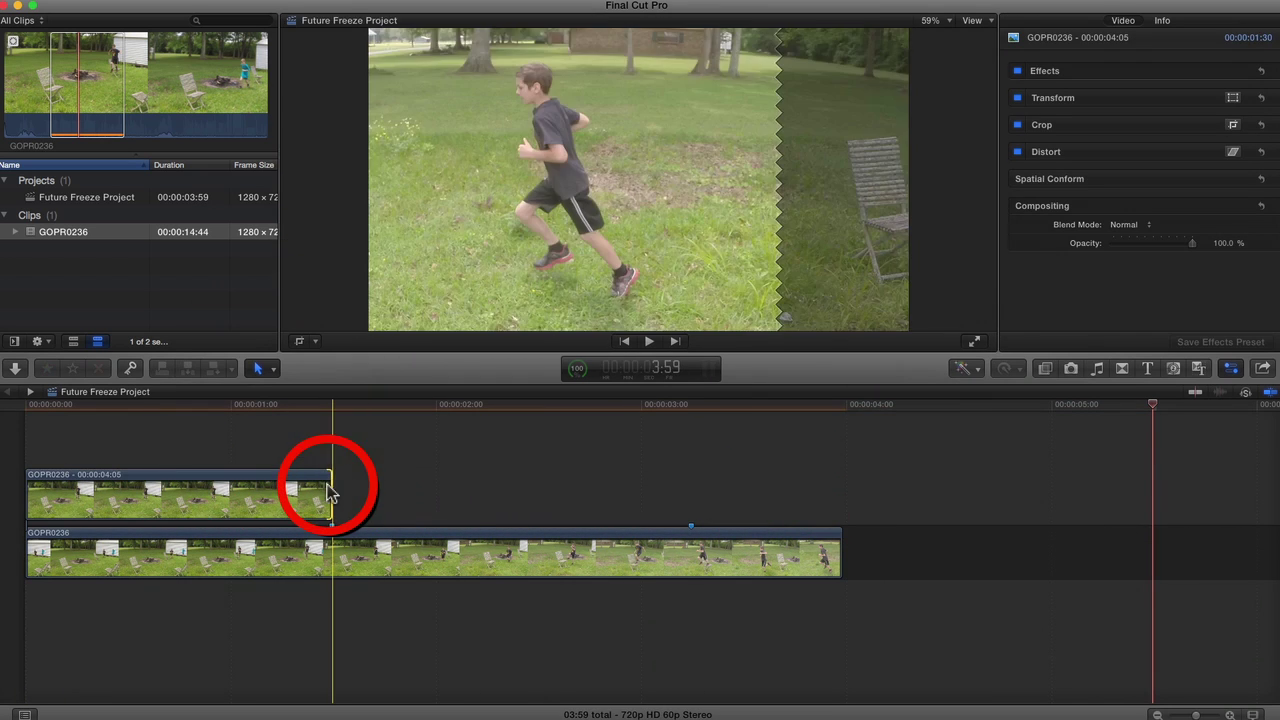
pyautogui.click(245, 500)
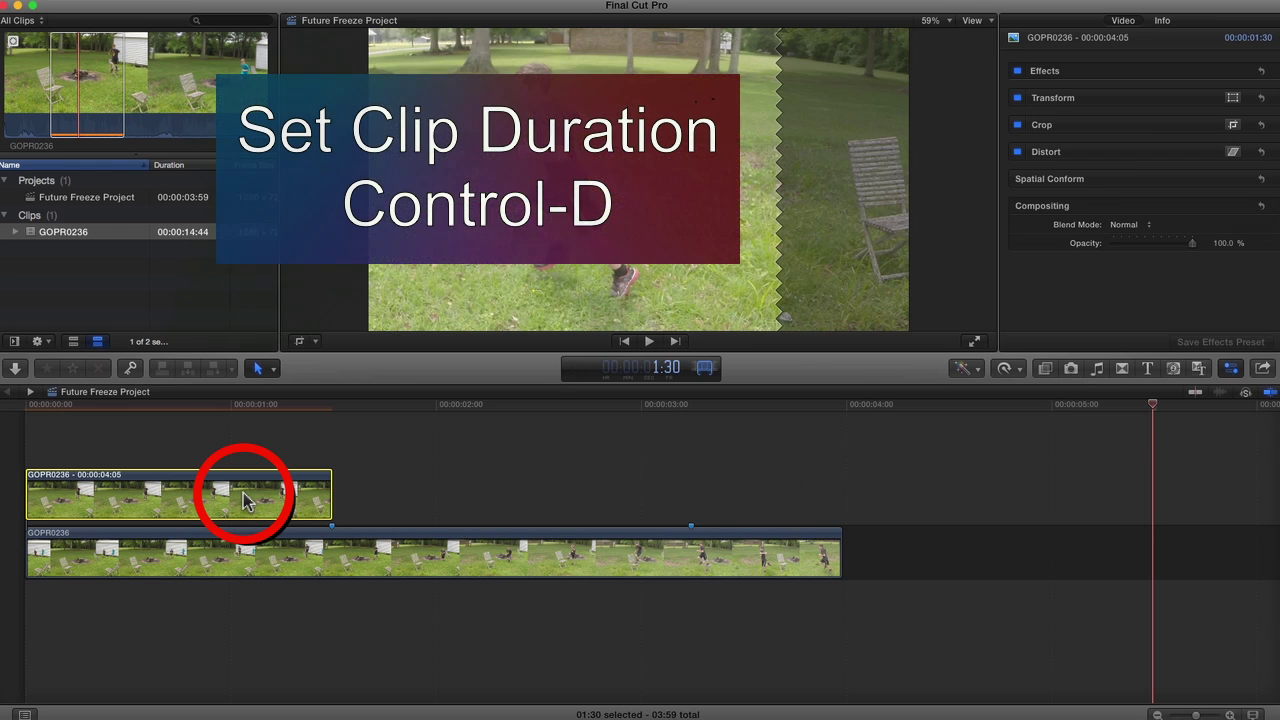
pyautogui.hotkey('ctrl', 'd')
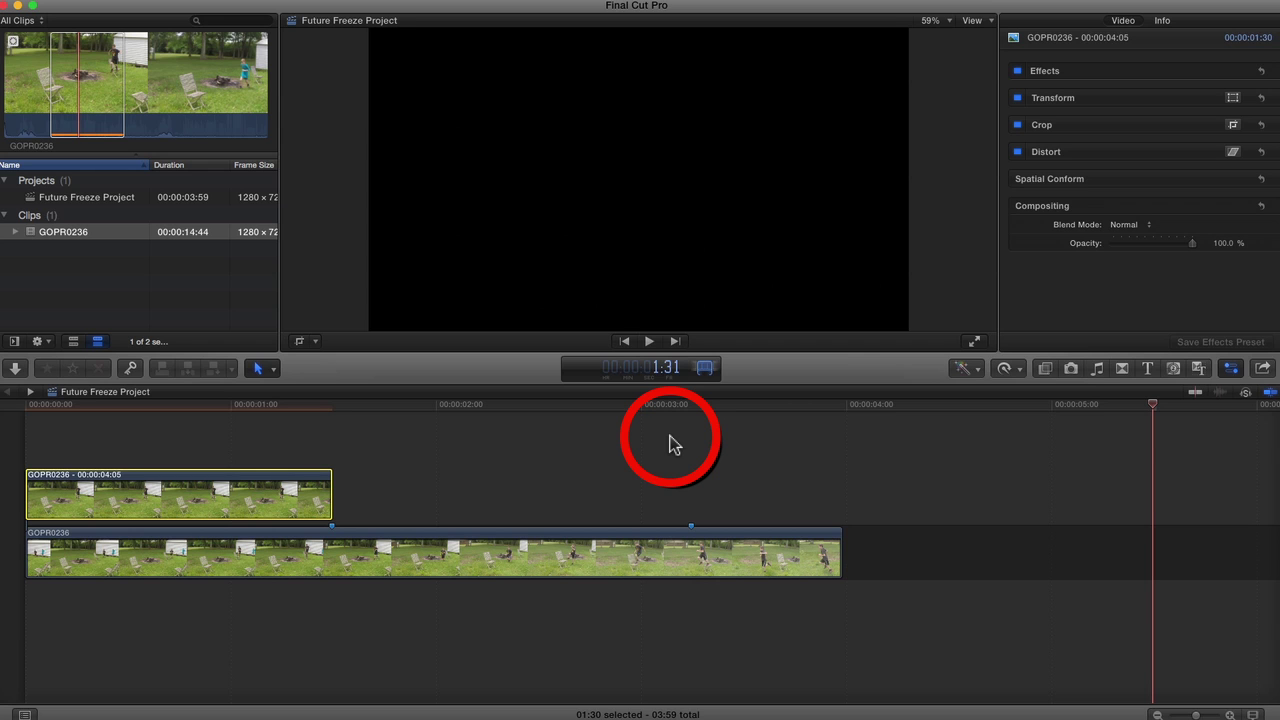
pyautogui.press('Return')
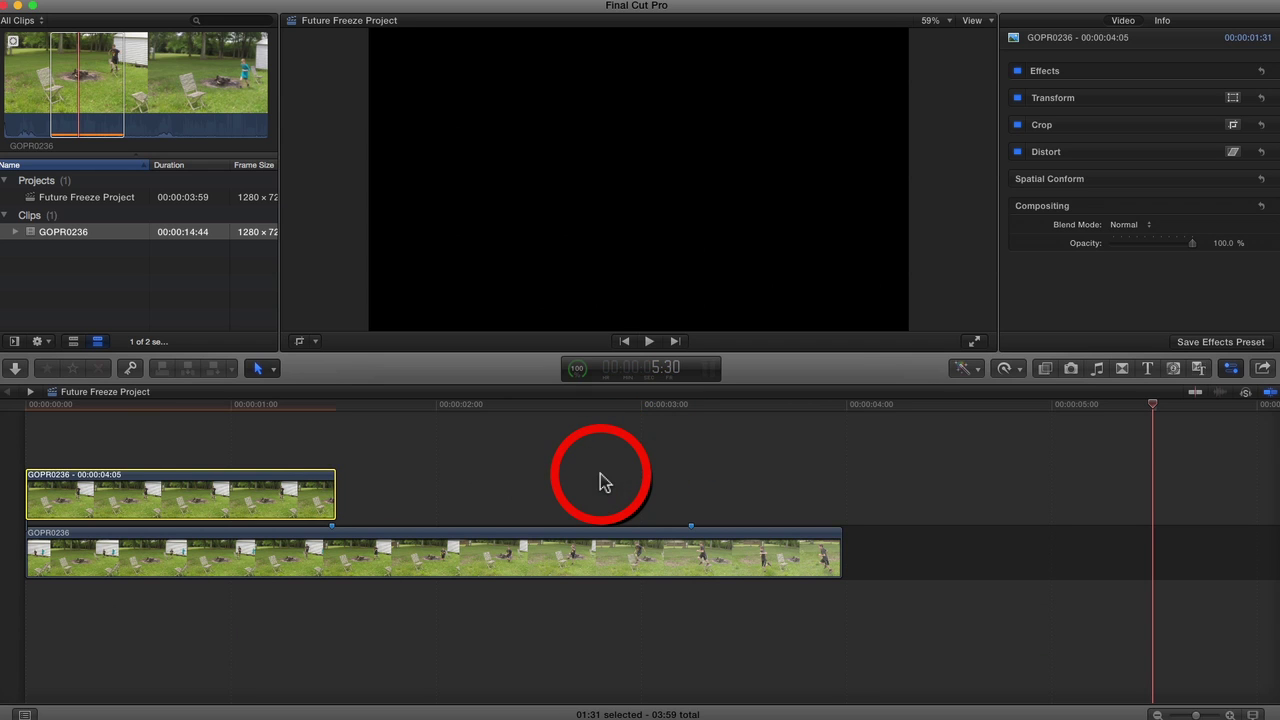
# Connect the source frame of the boy stepping onto the chair above the main clip
pyautogui.click(602, 481)
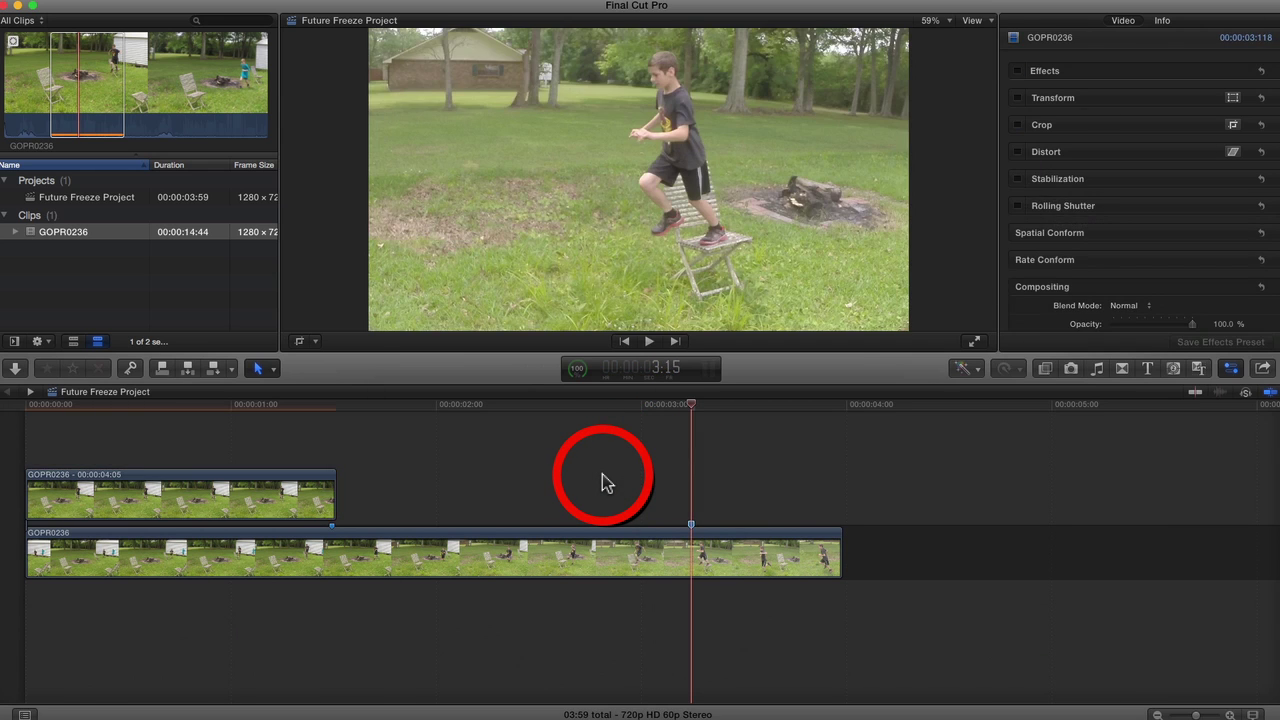
pyautogui.click(674, 556)
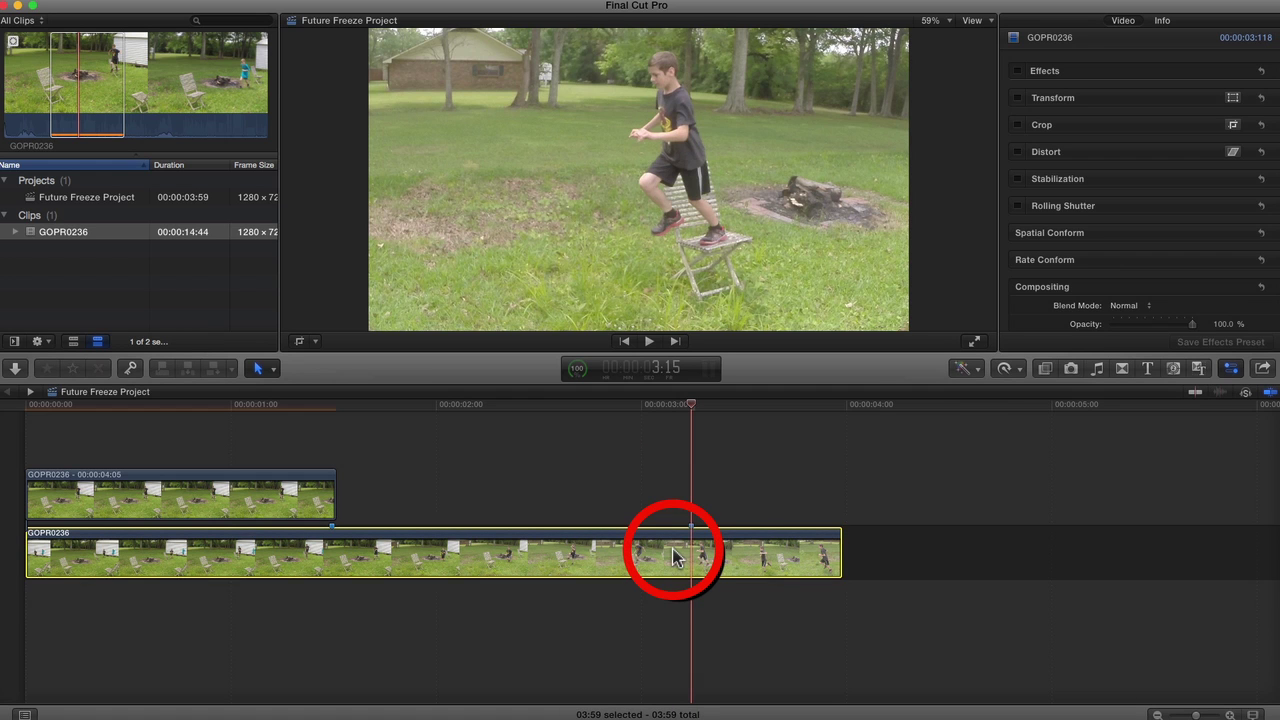
pyautogui.hotkey('shift', 'f')
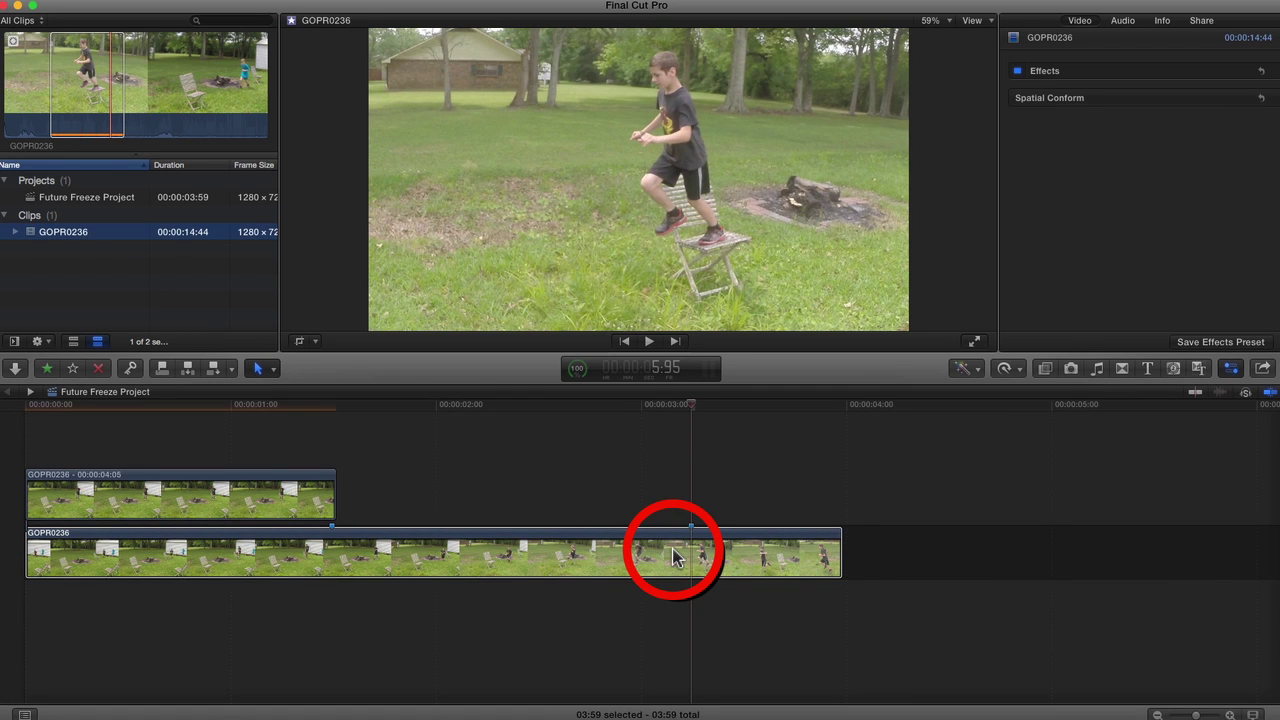
pyautogui.press('q')
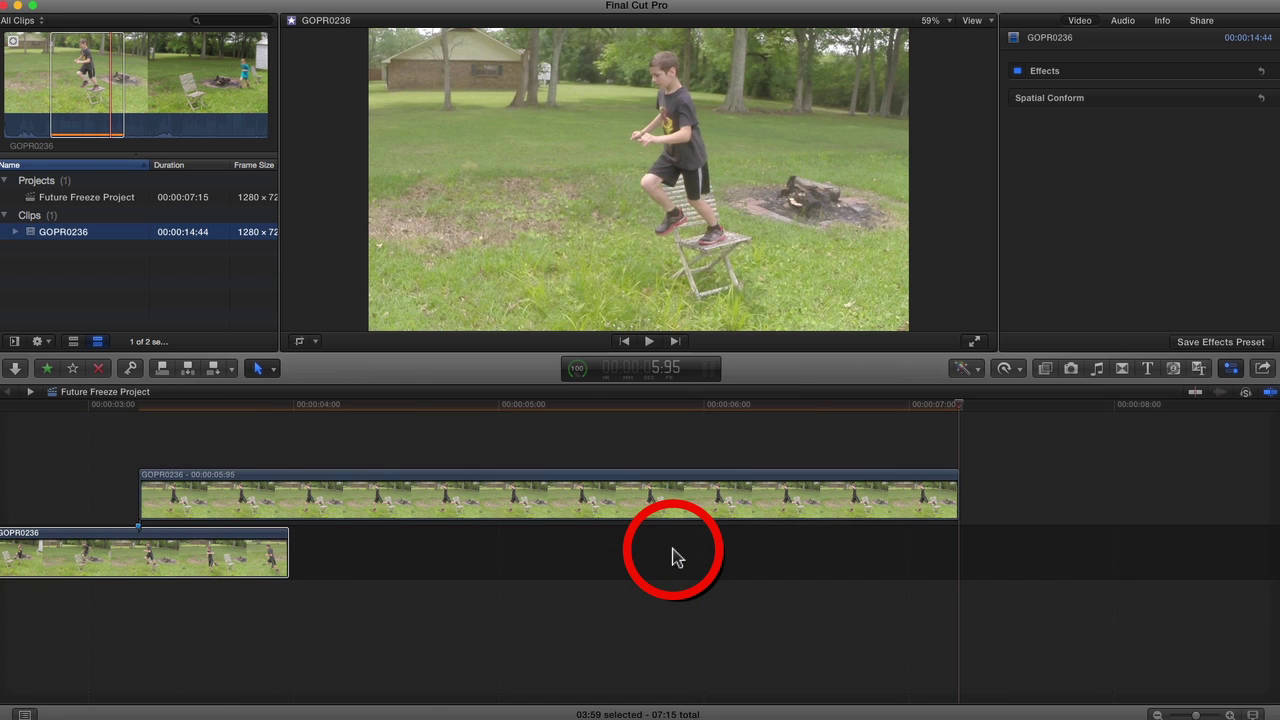
# Place the second still right after the first and trim its end to about 1:44
pyautogui.press('super+2')
pyautogui.hotkey('shift', 'z')
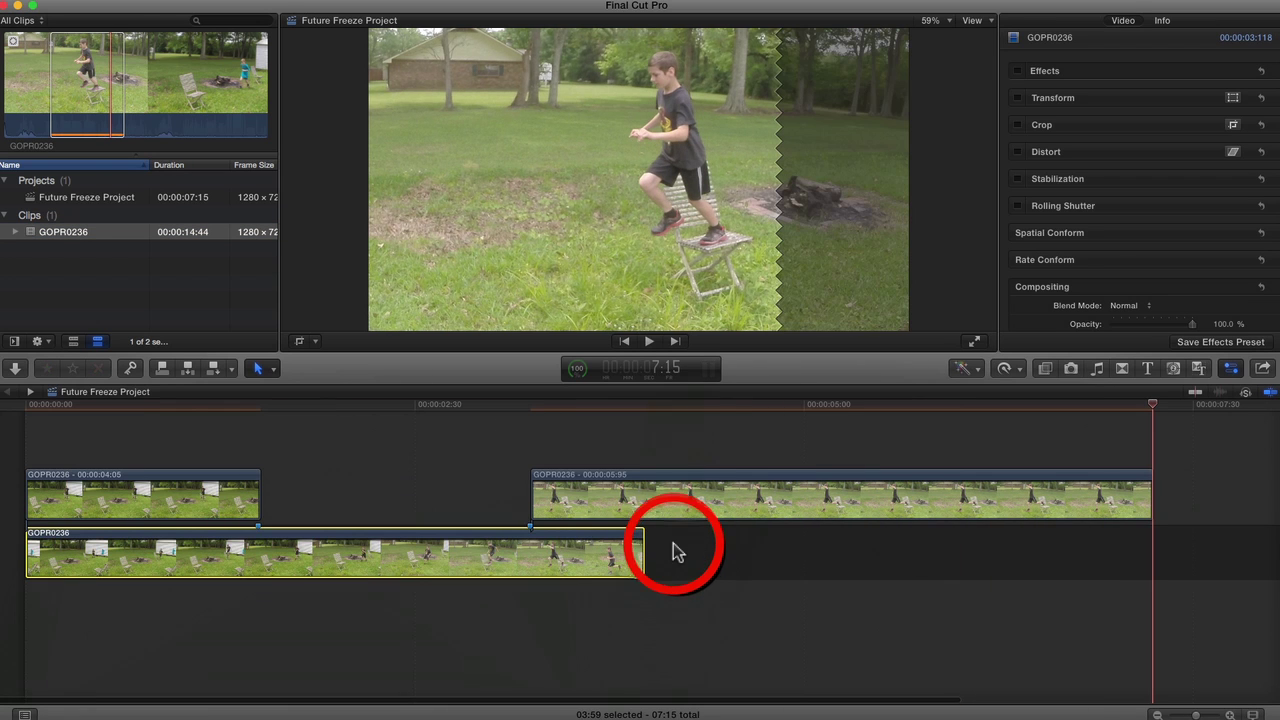
pyautogui.moveTo(673, 507); pyautogui.dragTo(414, 508)
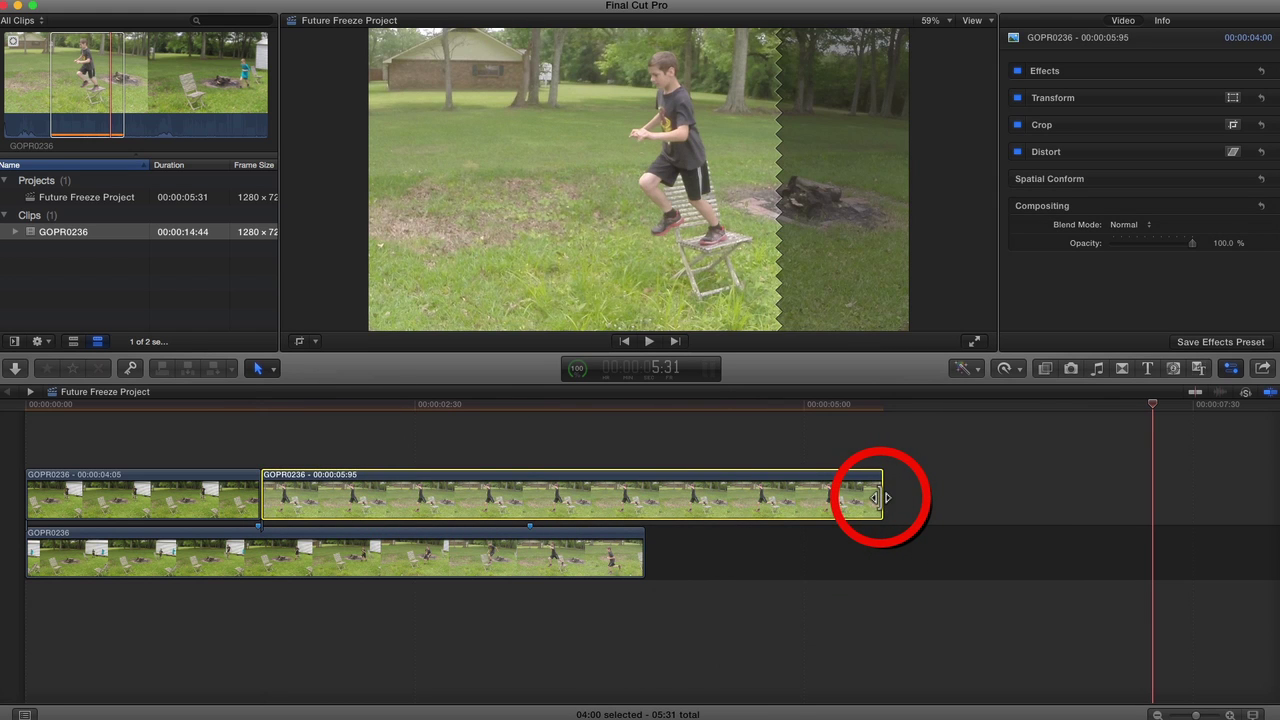
pyautogui.moveTo(880, 497); pyautogui.dragTo(529, 497)
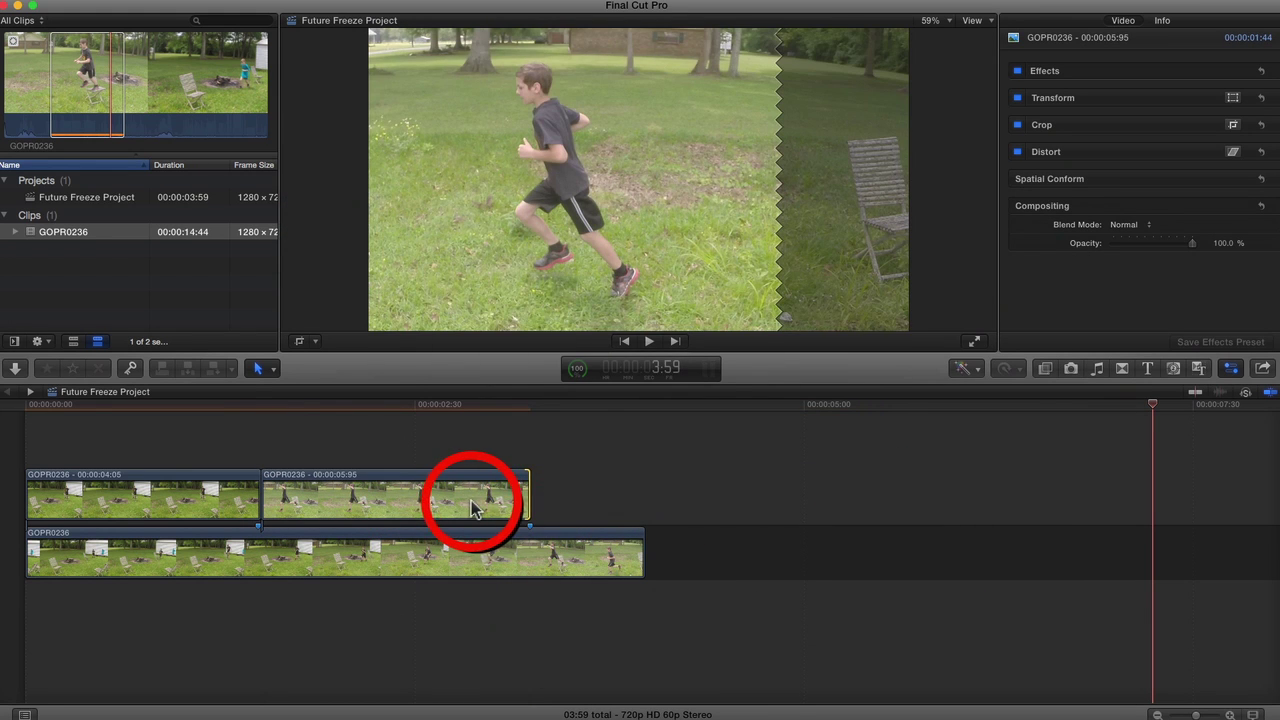
pyautogui.click(448, 495)
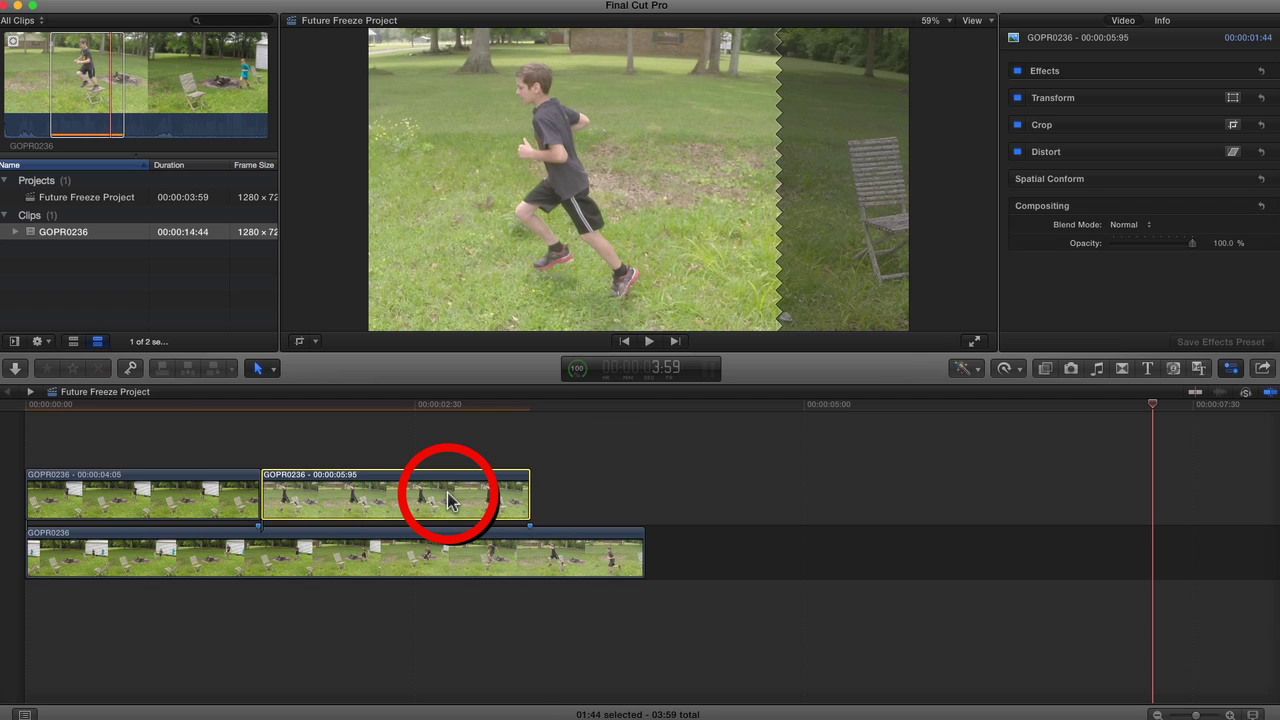
pyautogui.hotkey('ctrl', 'd')
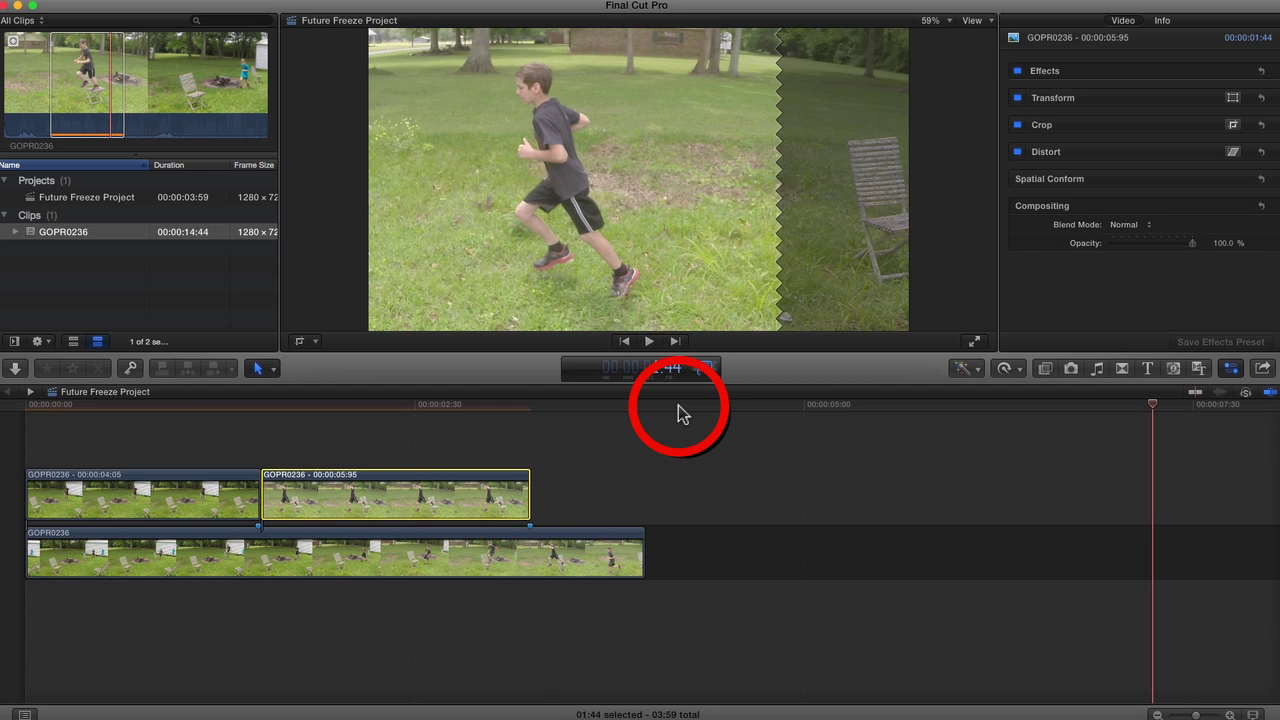
# Confirm the second still's 1:45 duration, jump to the start, zoom in, and select the first still
pyautogui.press('Return')
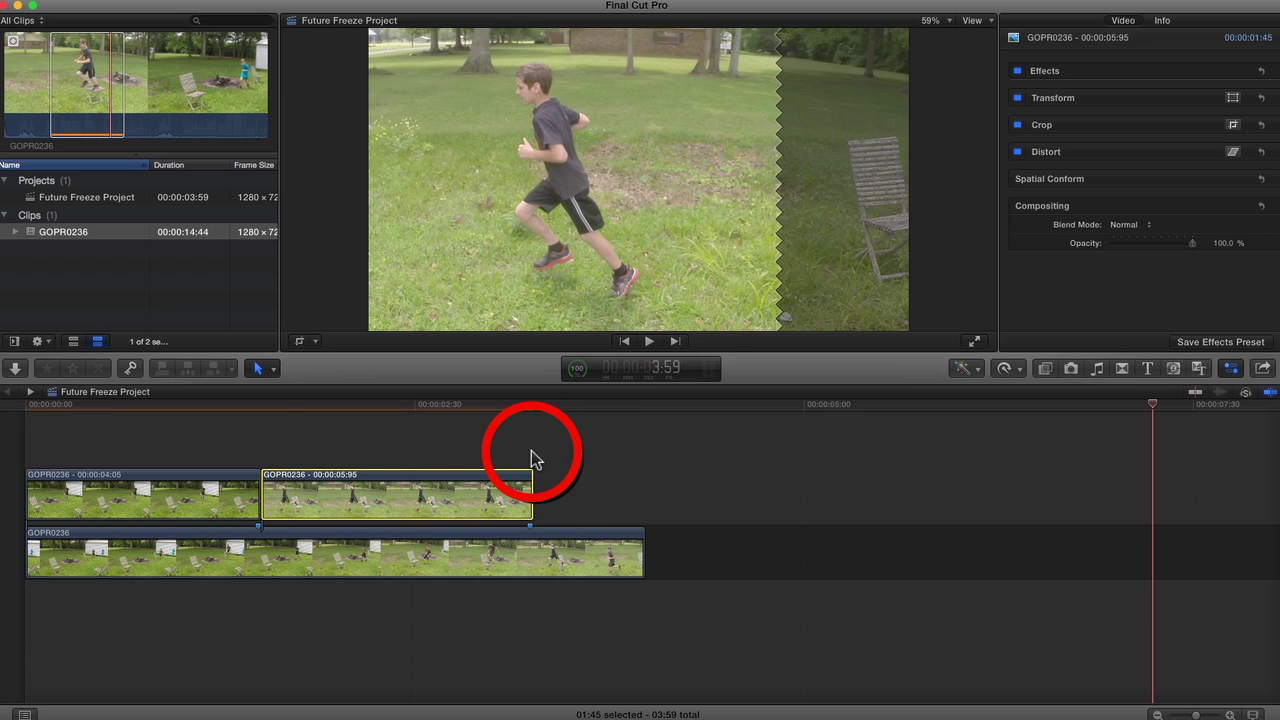
pyautogui.press('Home')
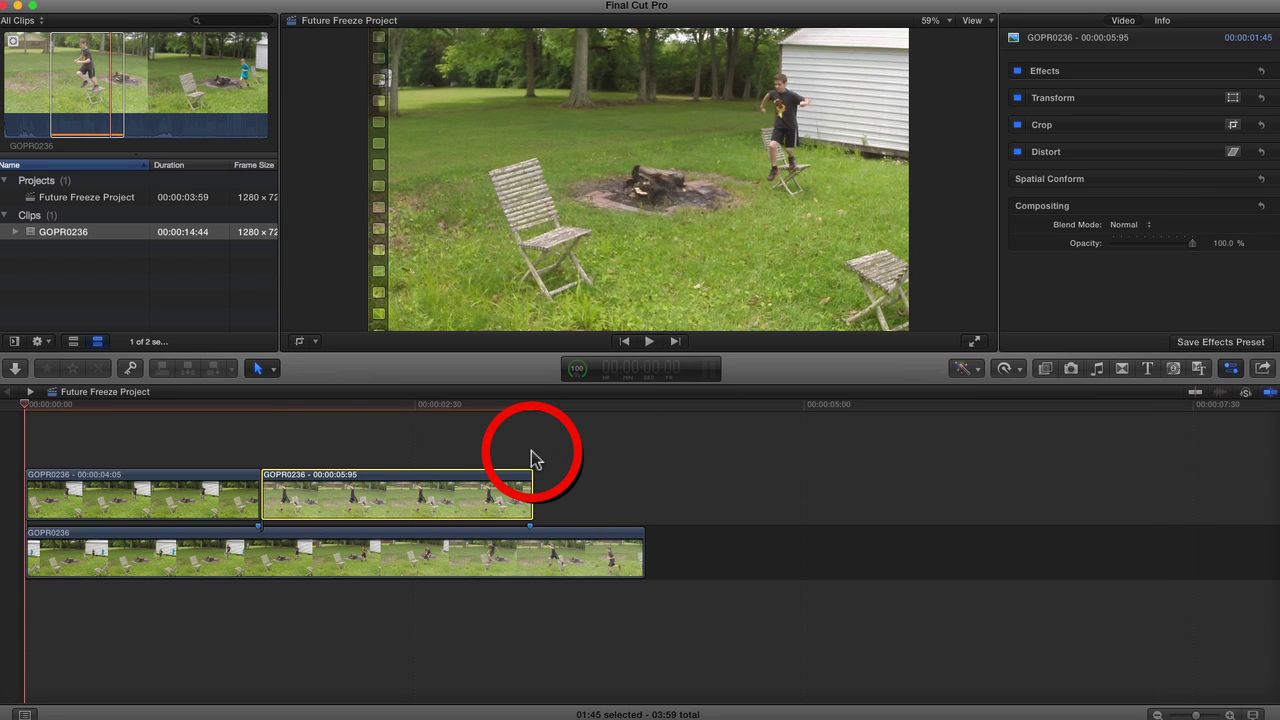
pyautogui.press('super+equal')
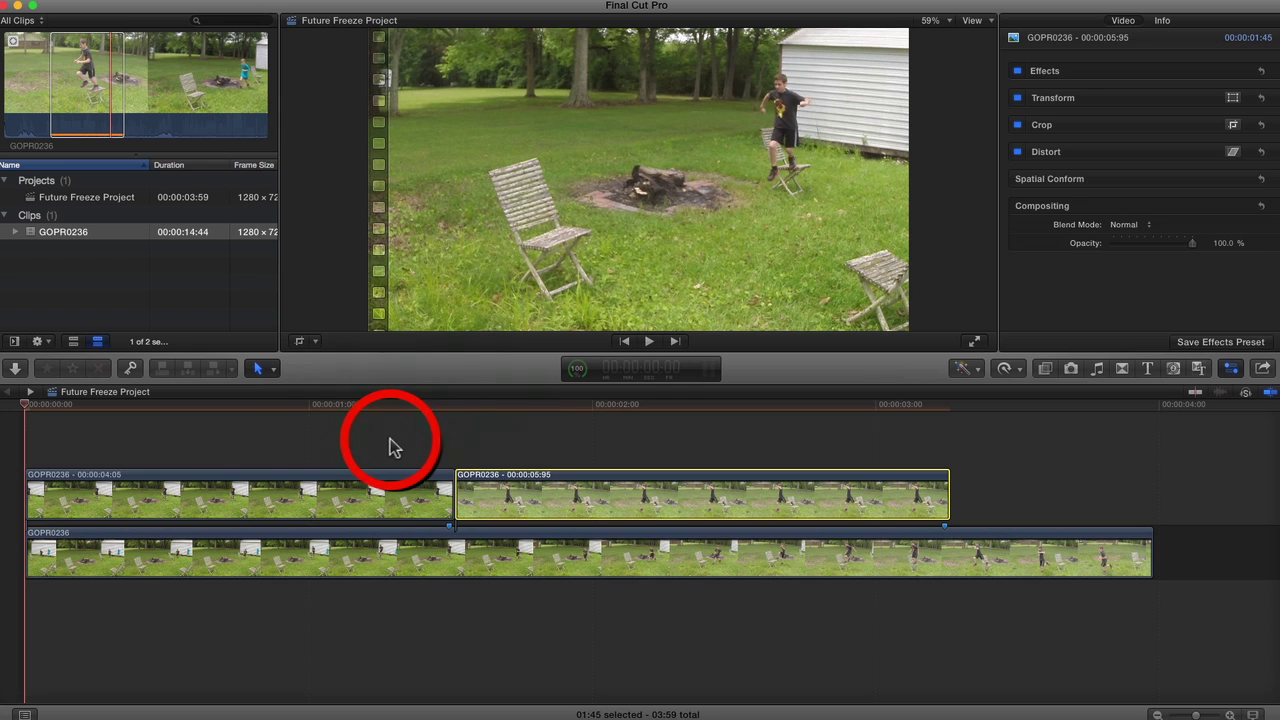
pyautogui.click(380, 445)
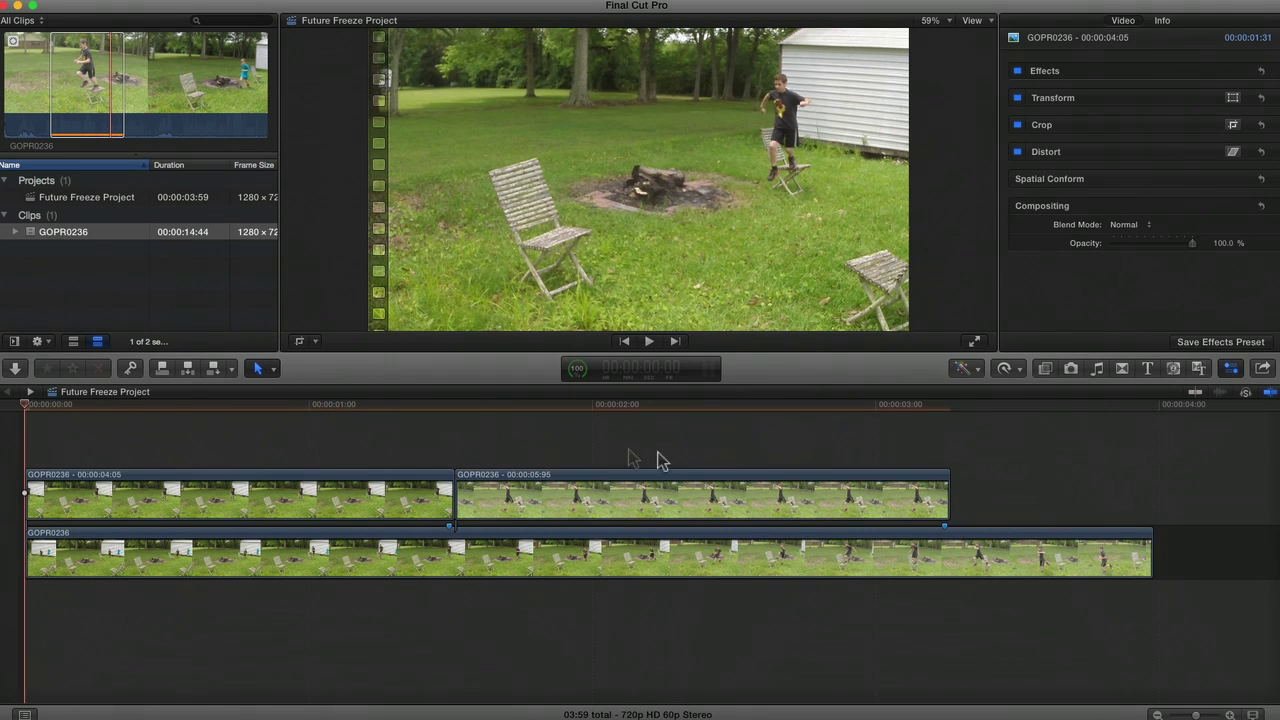
pyautogui.click(212, 493)
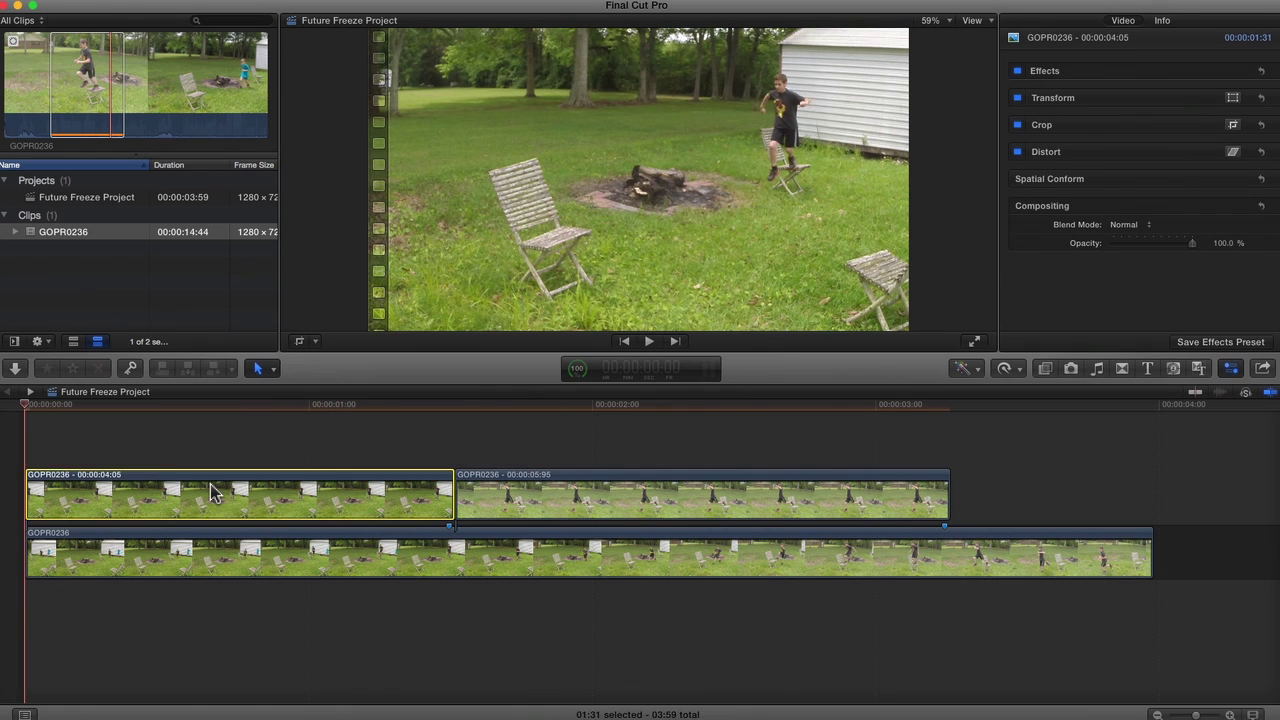
pyautogui.click(592, 493)
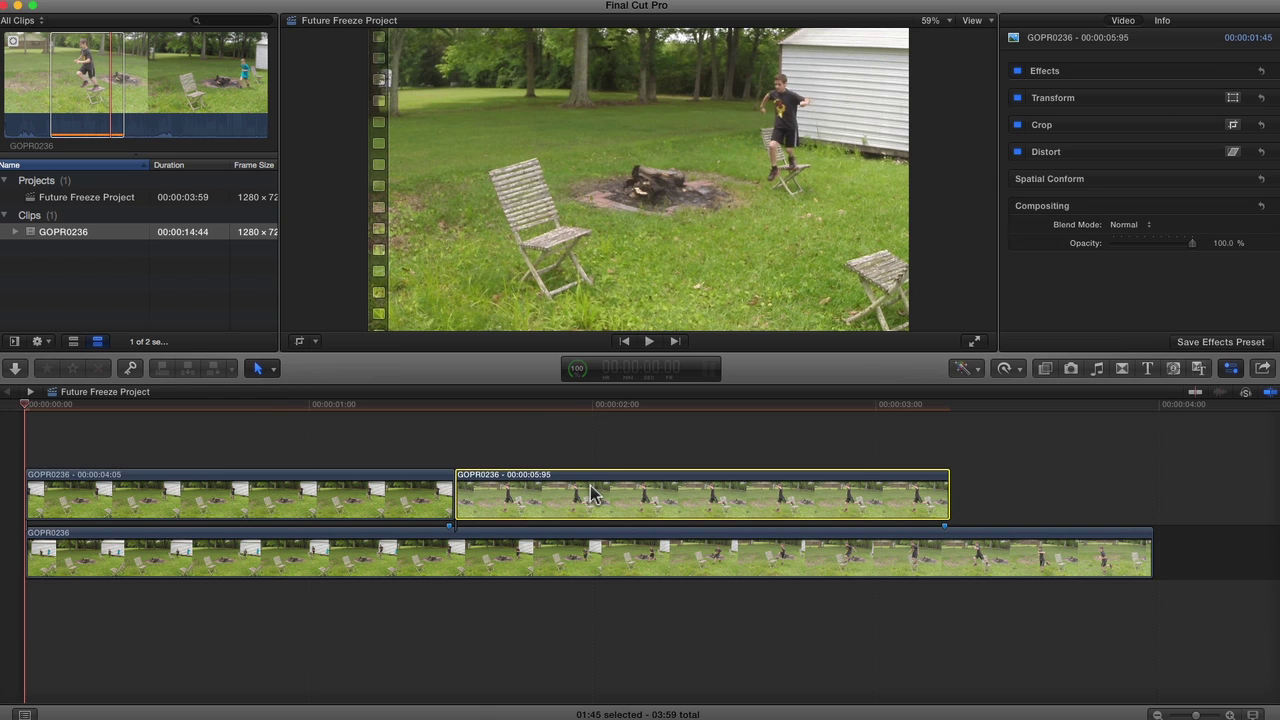
pyautogui.click(279, 515)
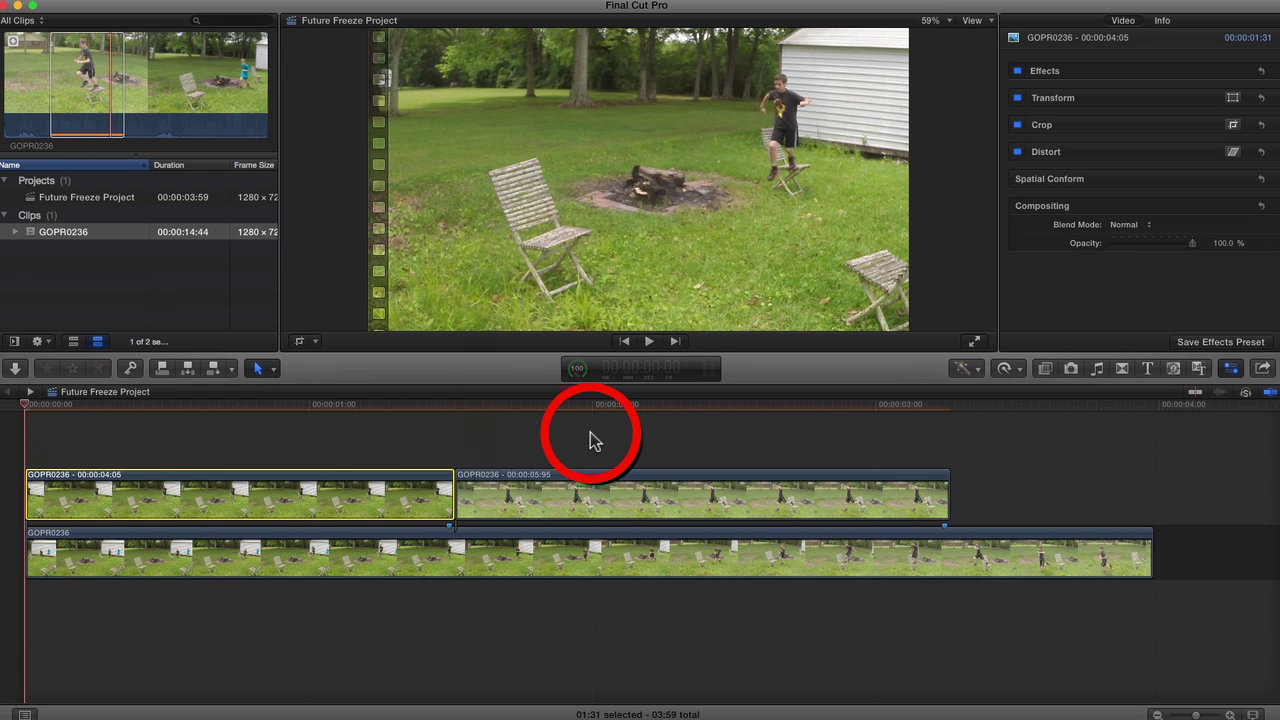
# Zoom the viewer to 200%, pan to the boy and chair, and show the effects browser
pyautogui.click(947, 24)
pyautogui.click(942, 123)
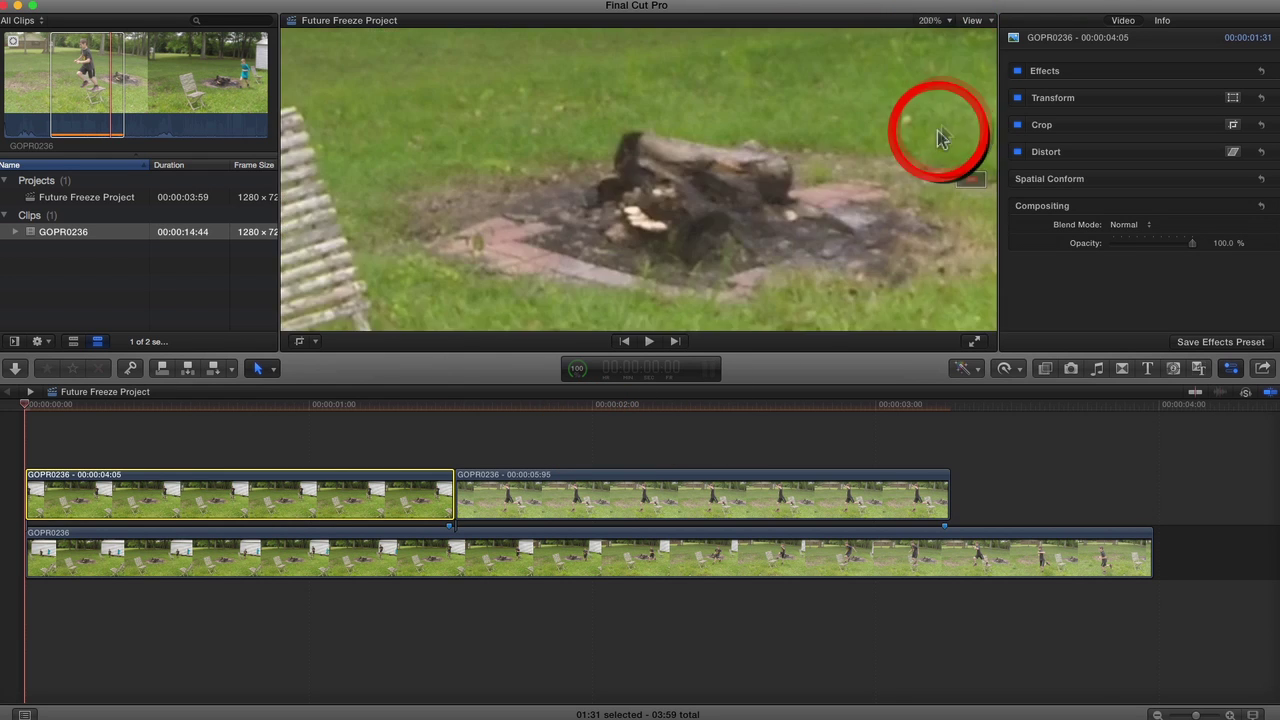
pyautogui.moveTo(968, 183); pyautogui.dragTo(977, 178)
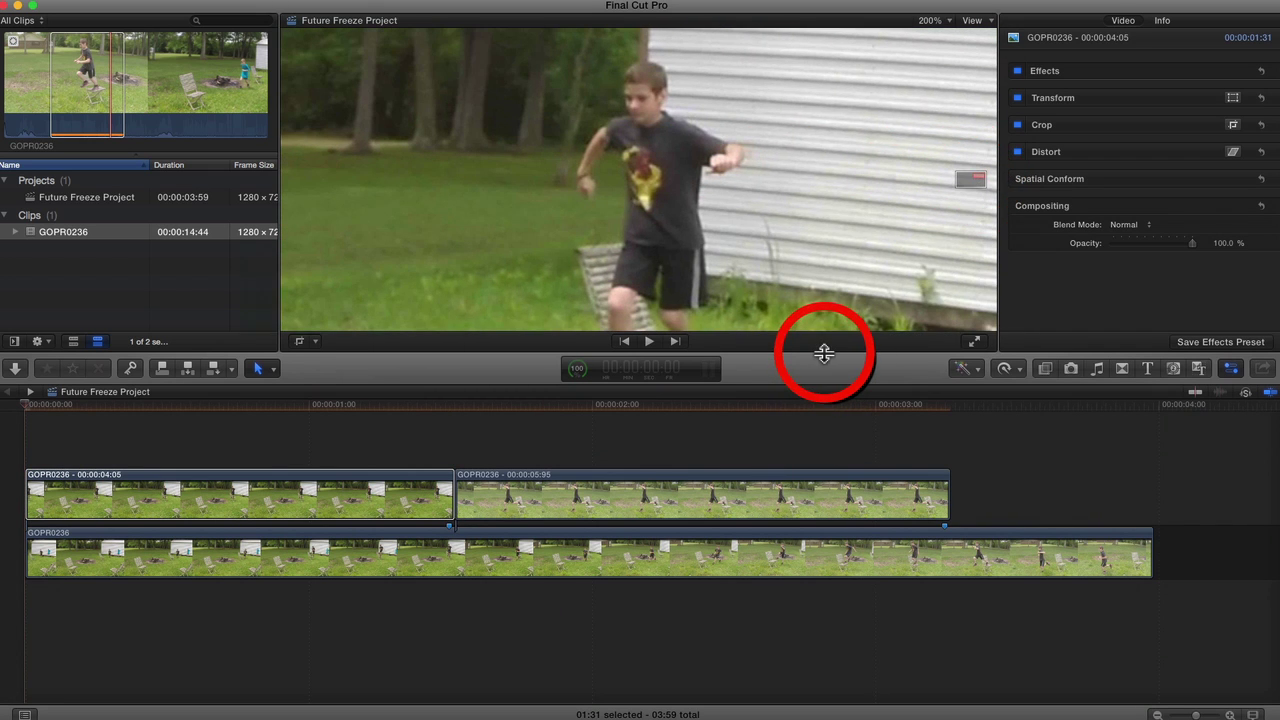
pyautogui.moveTo(823, 351); pyautogui.dragTo(849, 515)
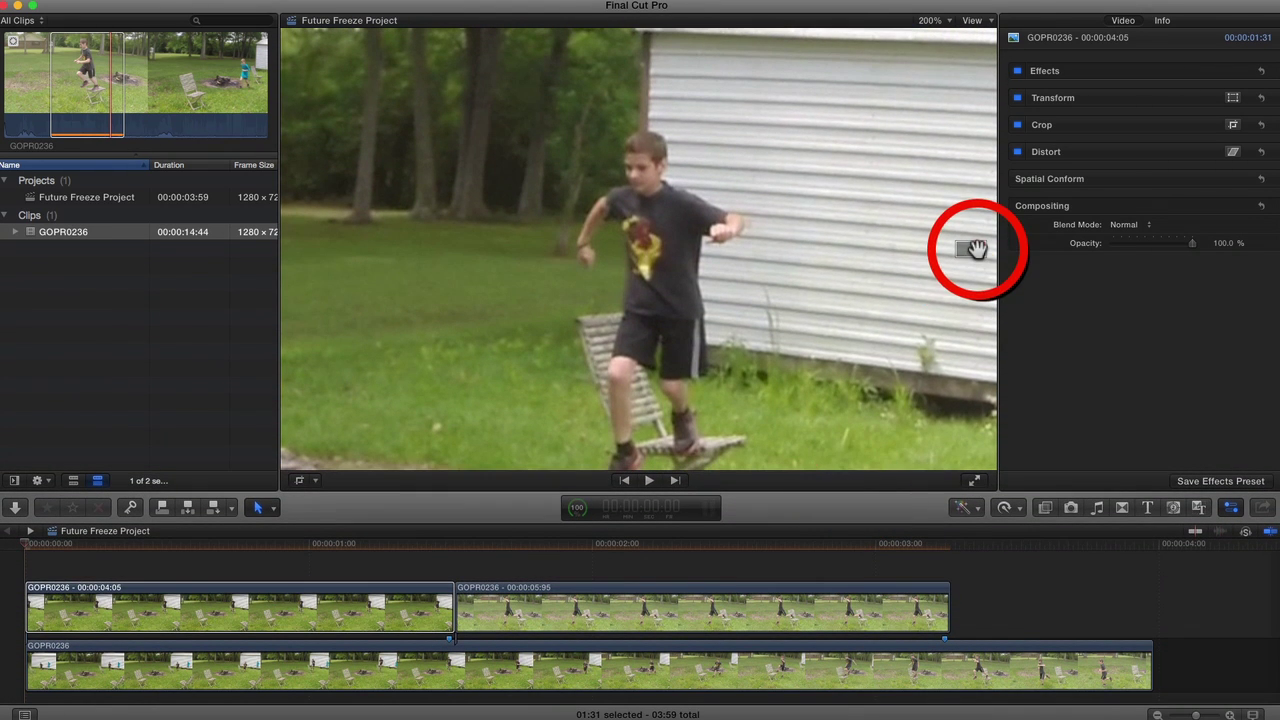
pyautogui.moveTo(976, 249); pyautogui.dragTo(979, 250)
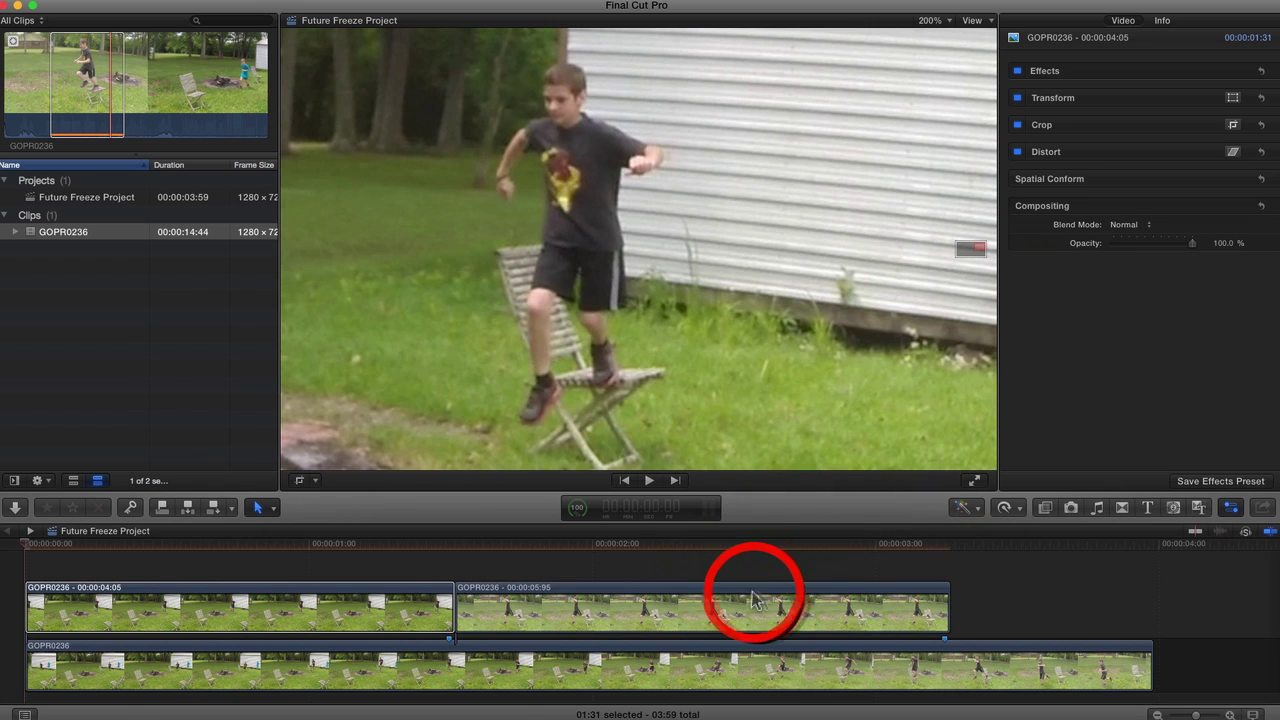
pyautogui.click(1057, 514)
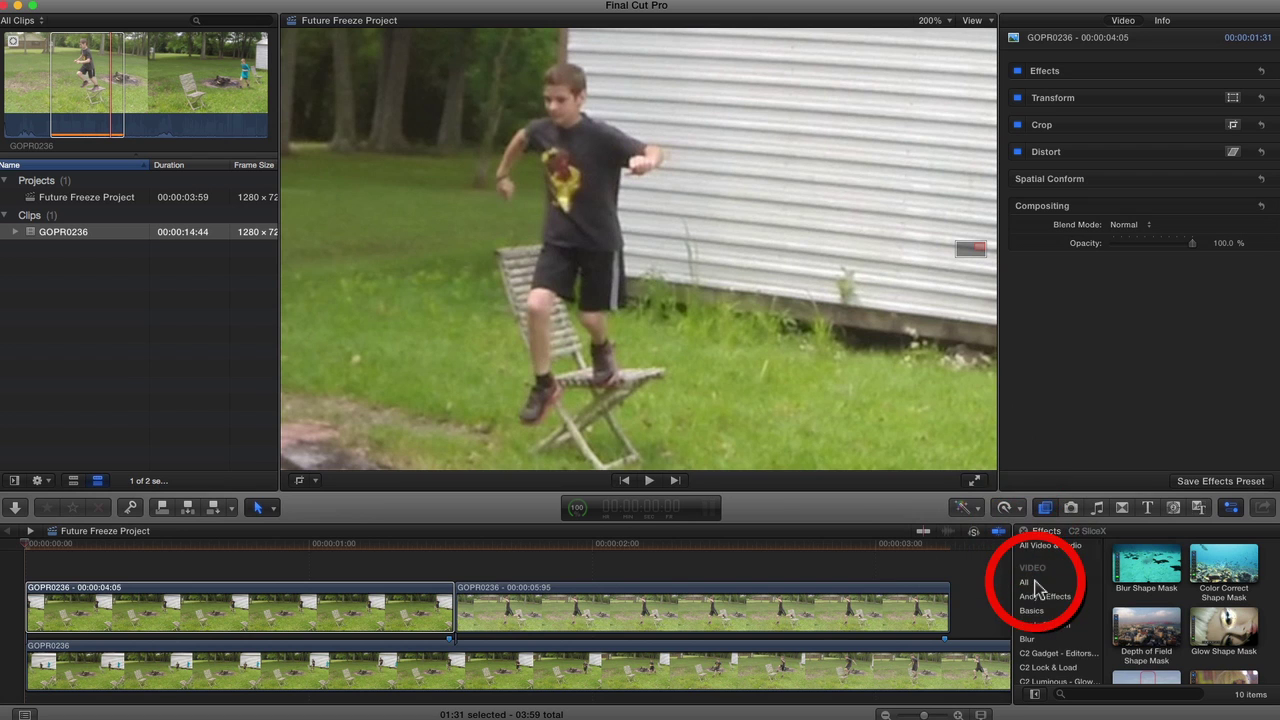
# Drag SliceX's Shape Mask Layer effect from the effects browser onto the first connected still
pyautogui.scroll(-5, 1036, 590)
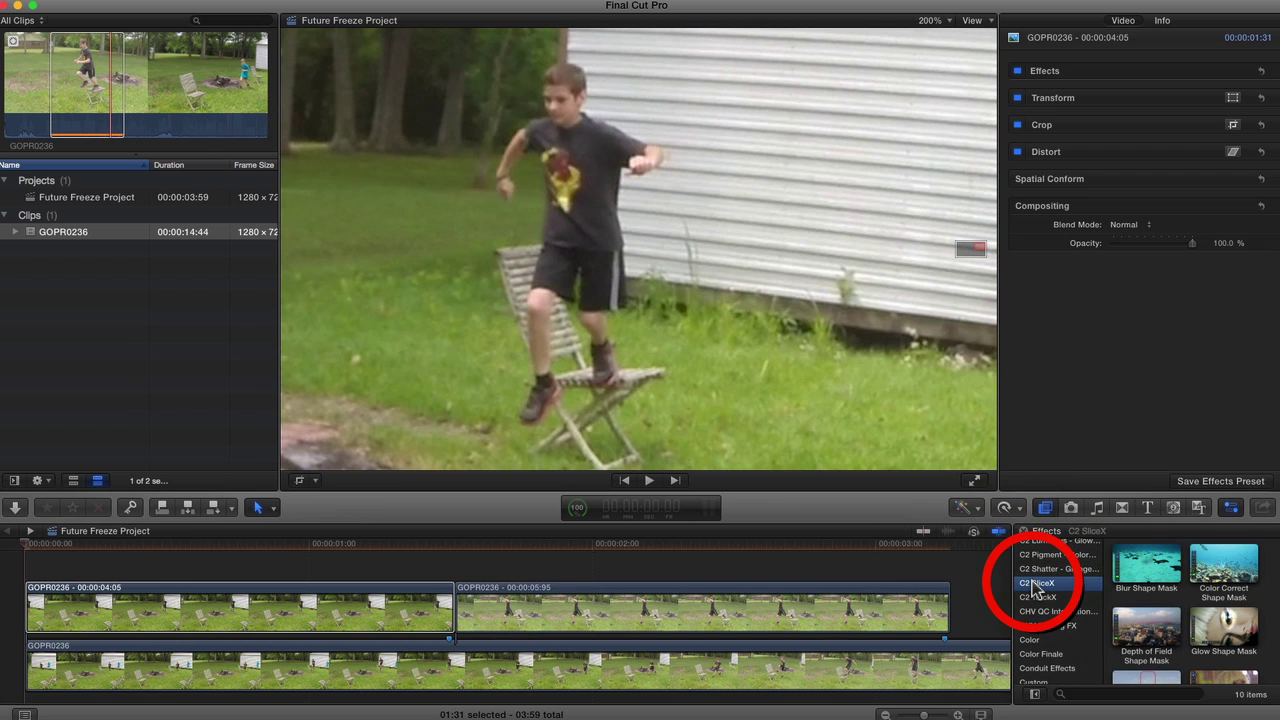
pyautogui.scroll(-3, 1157, 583)
pyautogui.click(1160, 585)
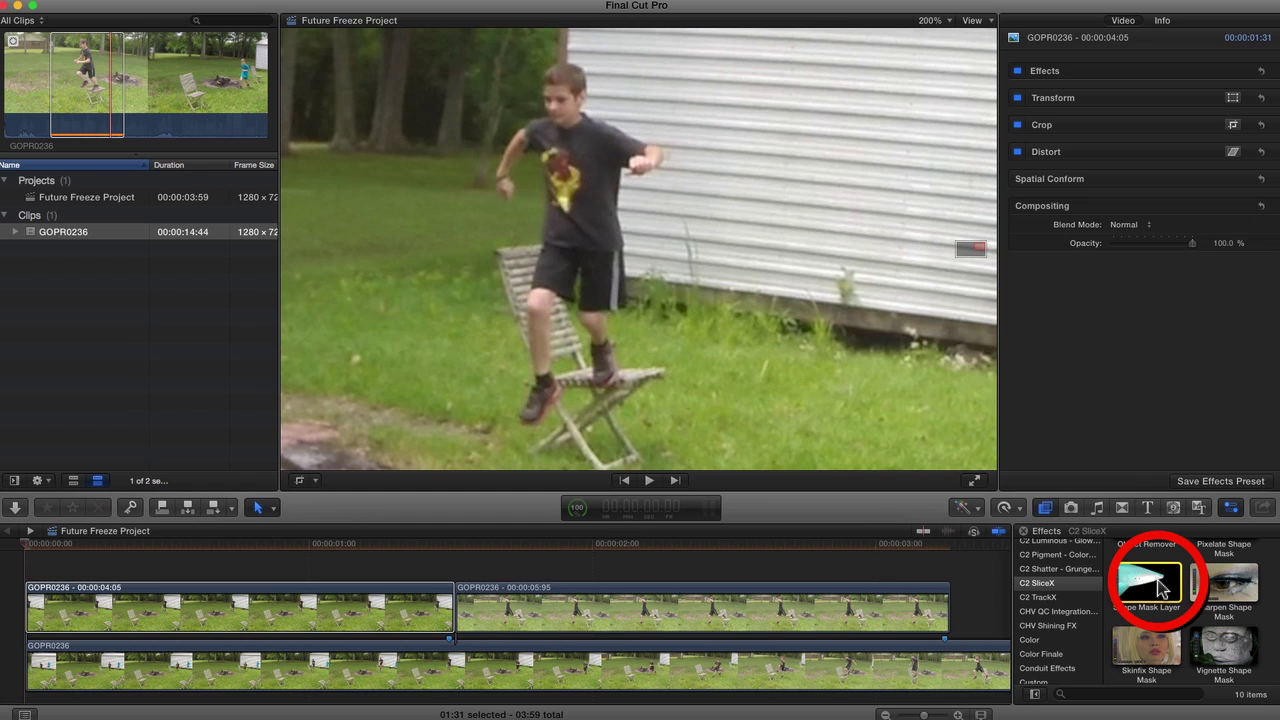
pyautogui.moveTo(1160, 585); pyautogui.dragTo(303, 615)
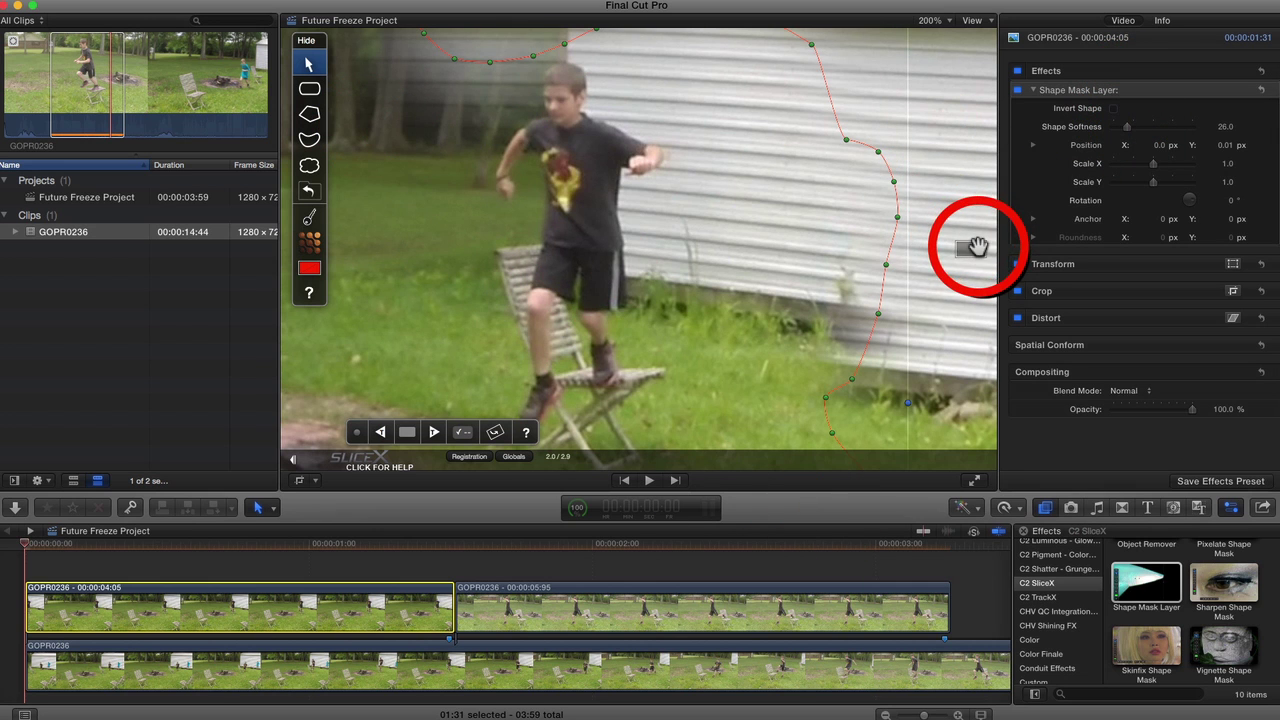
# With the polygon tool, trace mask points over the boy's arm, hand, side and back leg
pyautogui.click(975, 247)
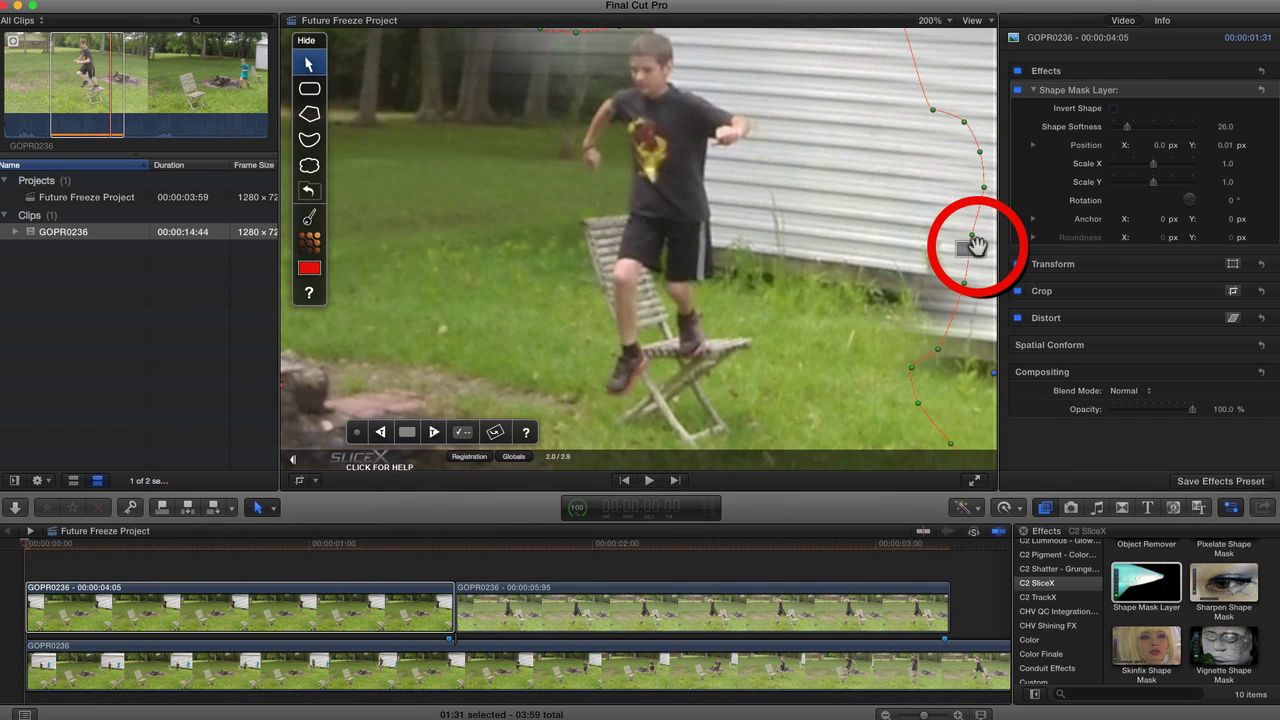
pyautogui.click(309, 116)
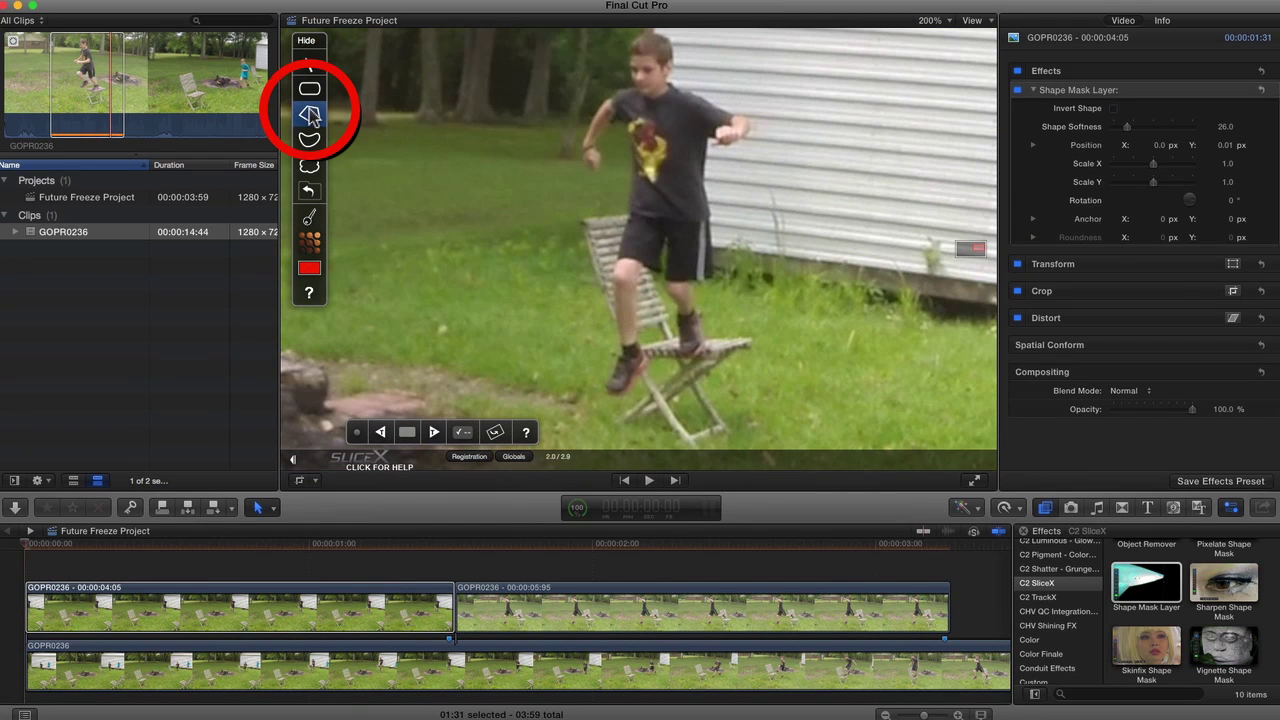
pyautogui.click(649, 31)
pyautogui.click(672, 37)
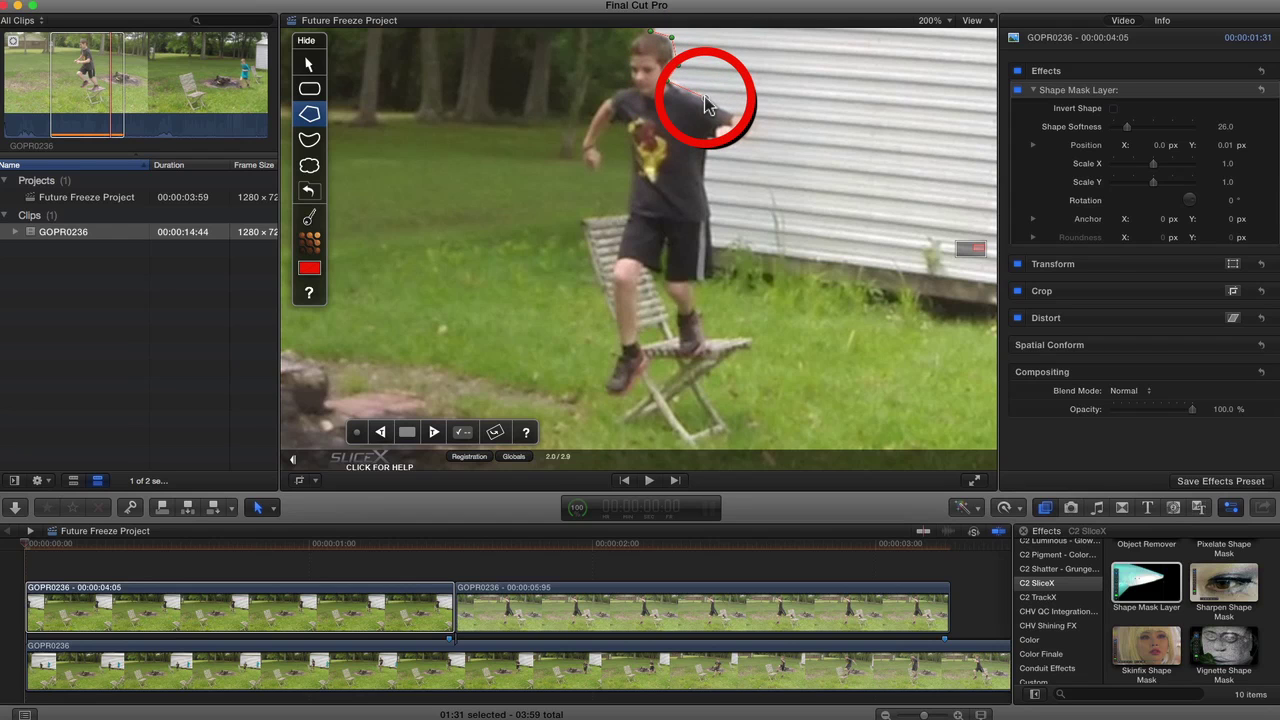
pyautogui.click(677, 65)
pyautogui.click(667, 80)
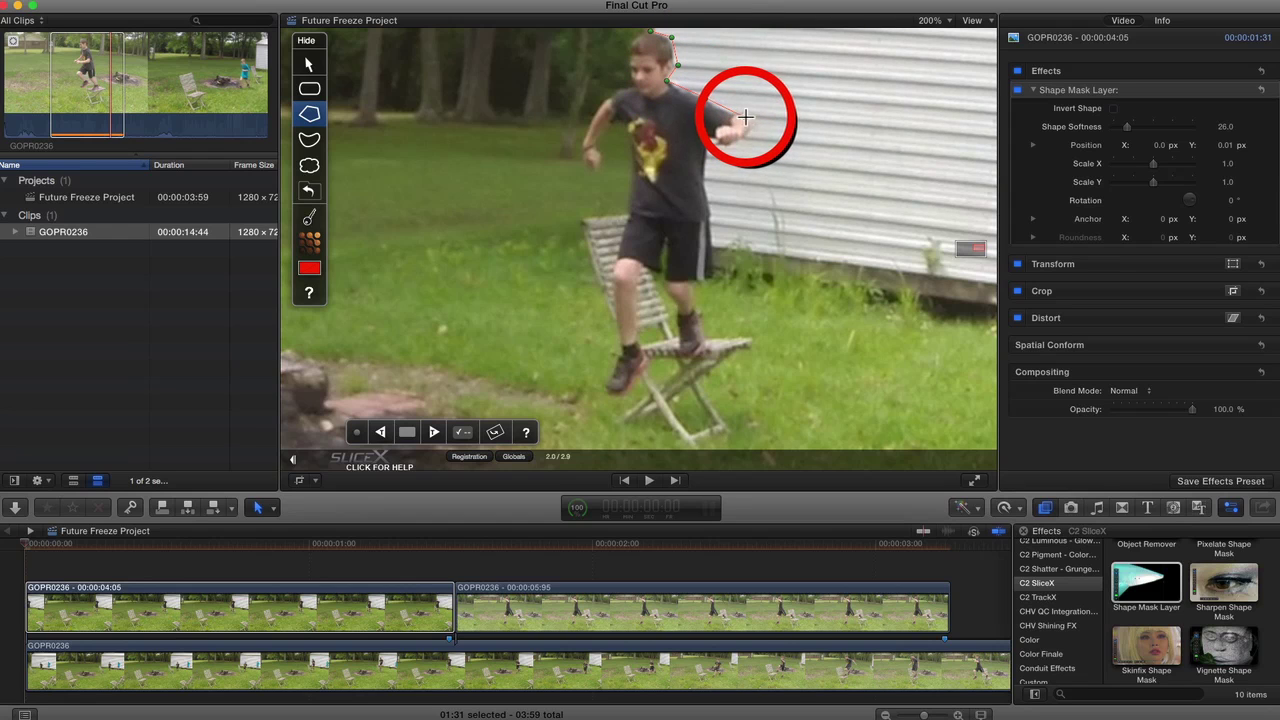
pyautogui.click(746, 118)
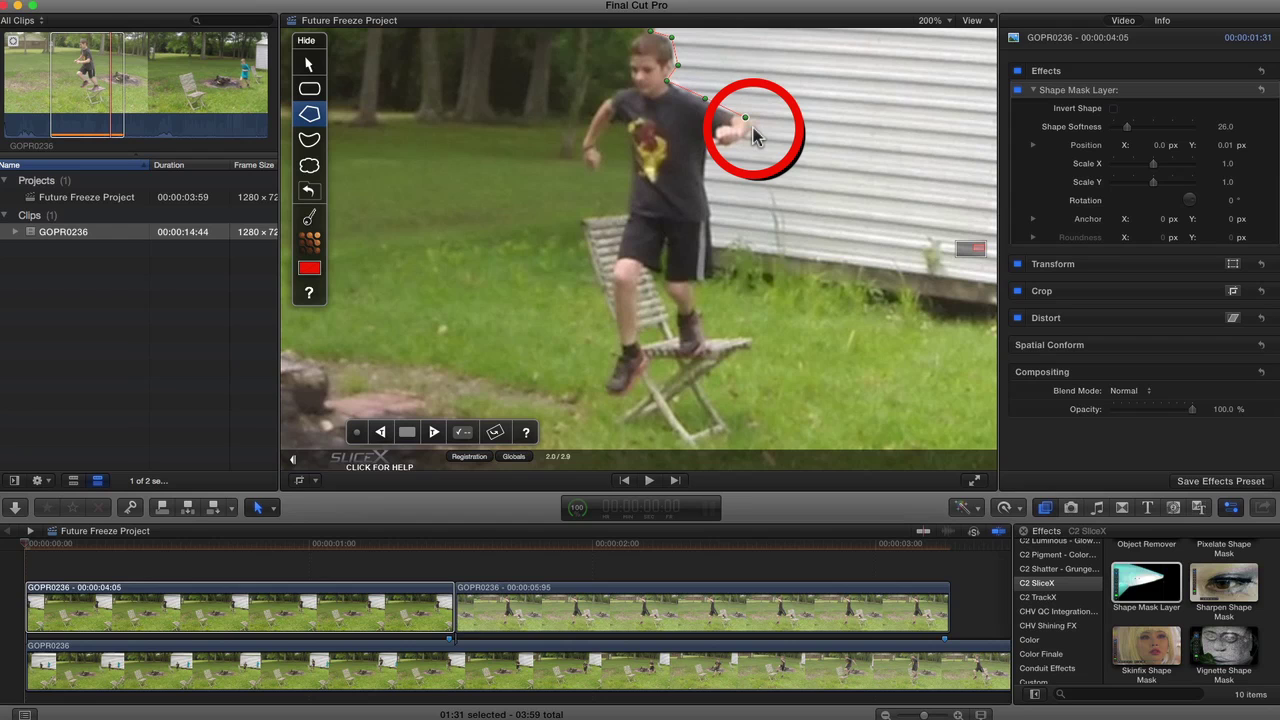
pyautogui.click(752, 125)
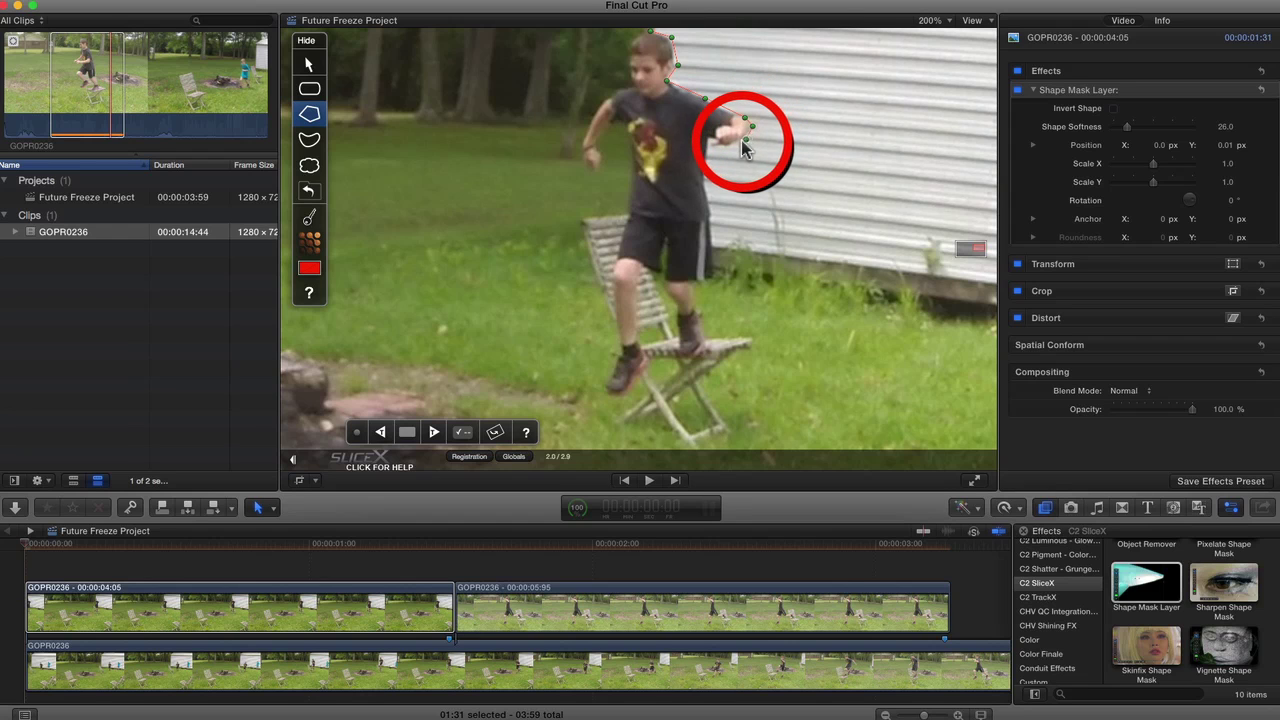
pyautogui.click(740, 141)
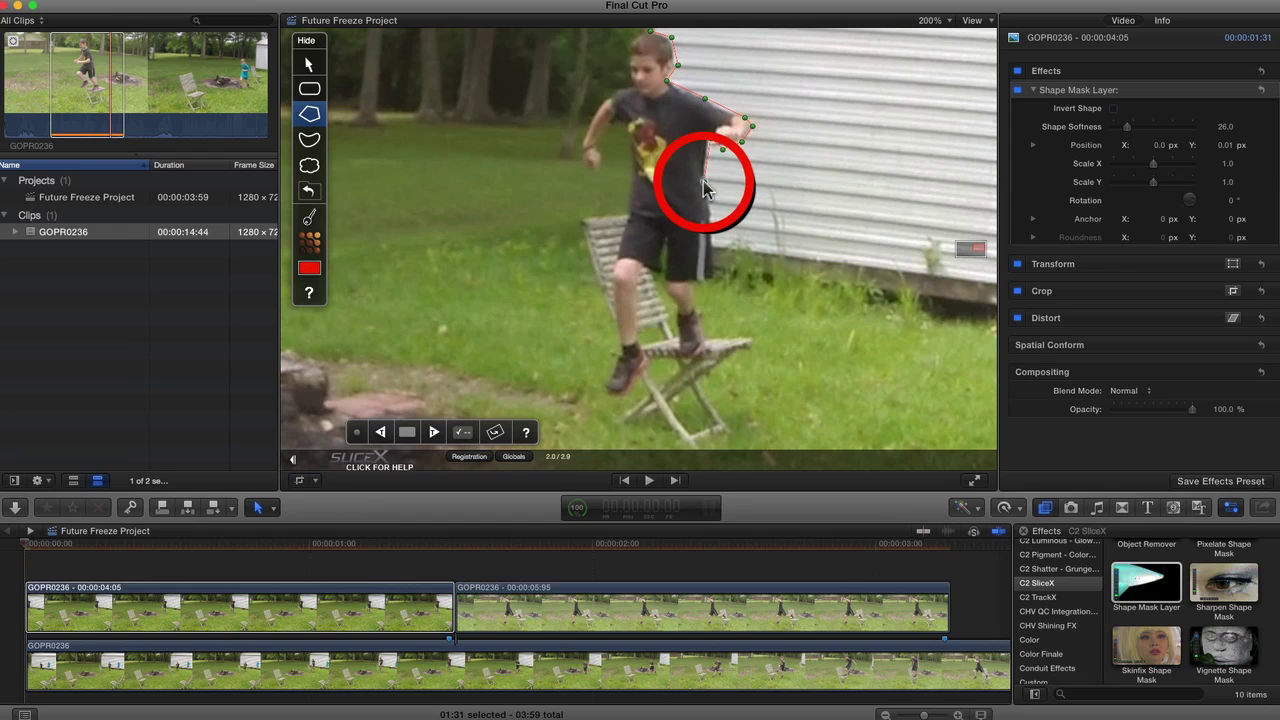
pyautogui.click(715, 183)
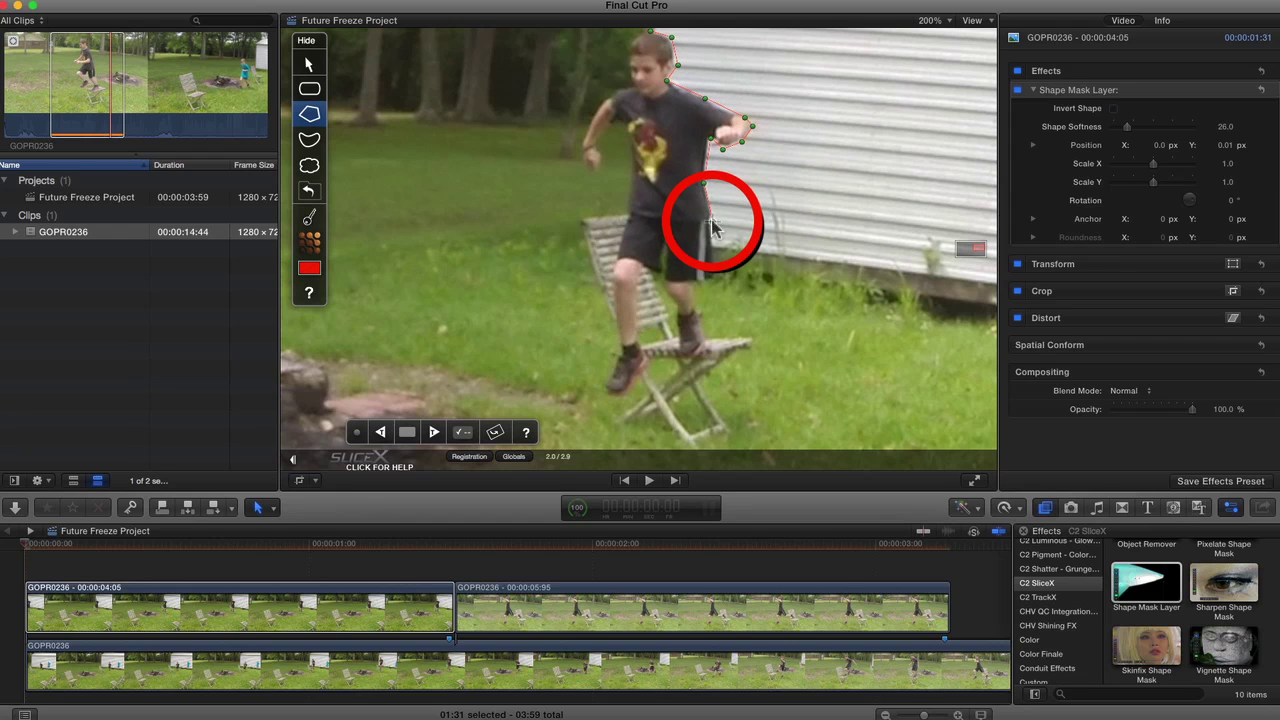
pyautogui.click(711, 221)
pyautogui.click(716, 276)
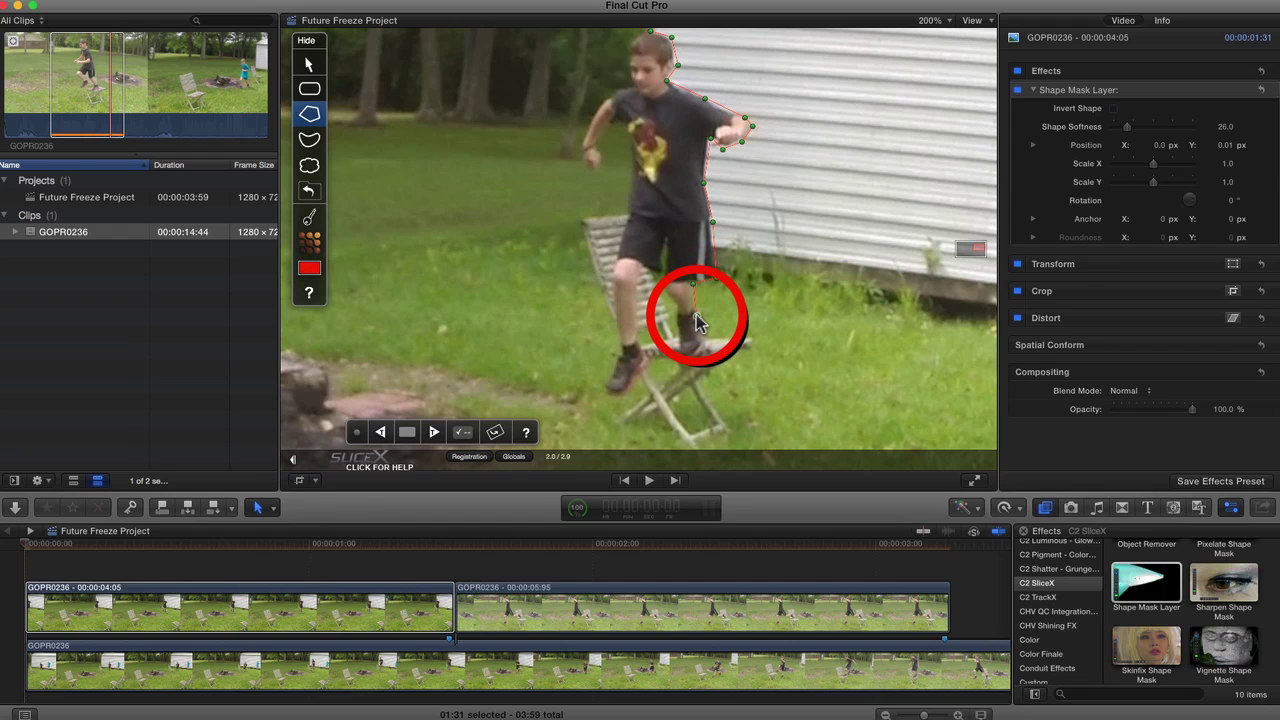
pyautogui.click(696, 315)
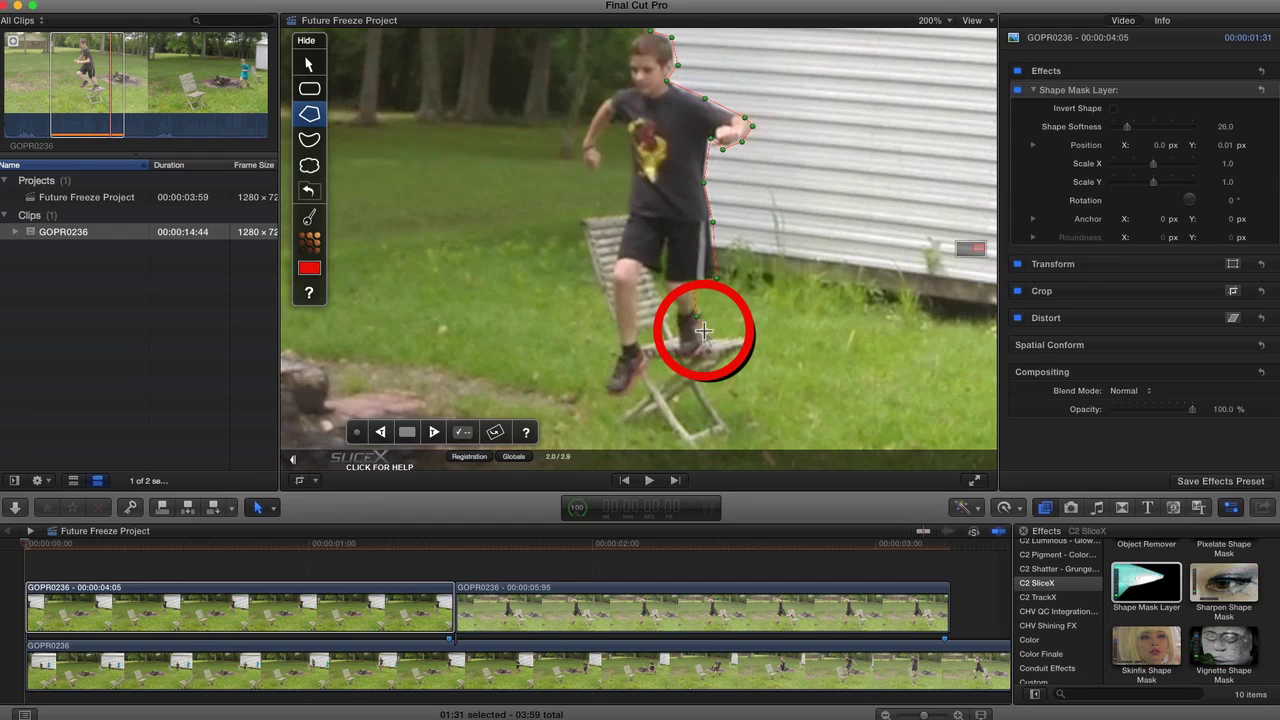
# Trace around the planted foot, front leg and shoe, then close the mask at its first point
pyautogui.click(704, 330)
pyautogui.click(704, 346)
pyautogui.click(694, 358)
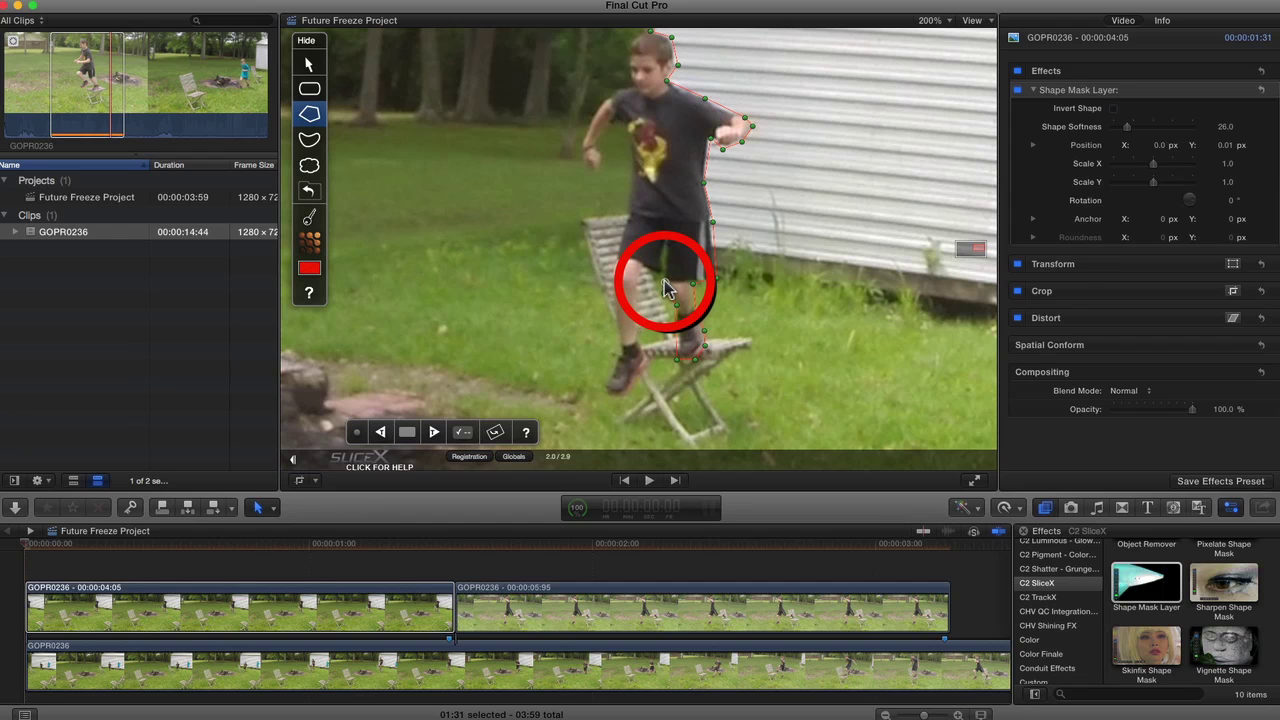
pyautogui.moveTo(664, 281); pyautogui.dragTo(639, 266)
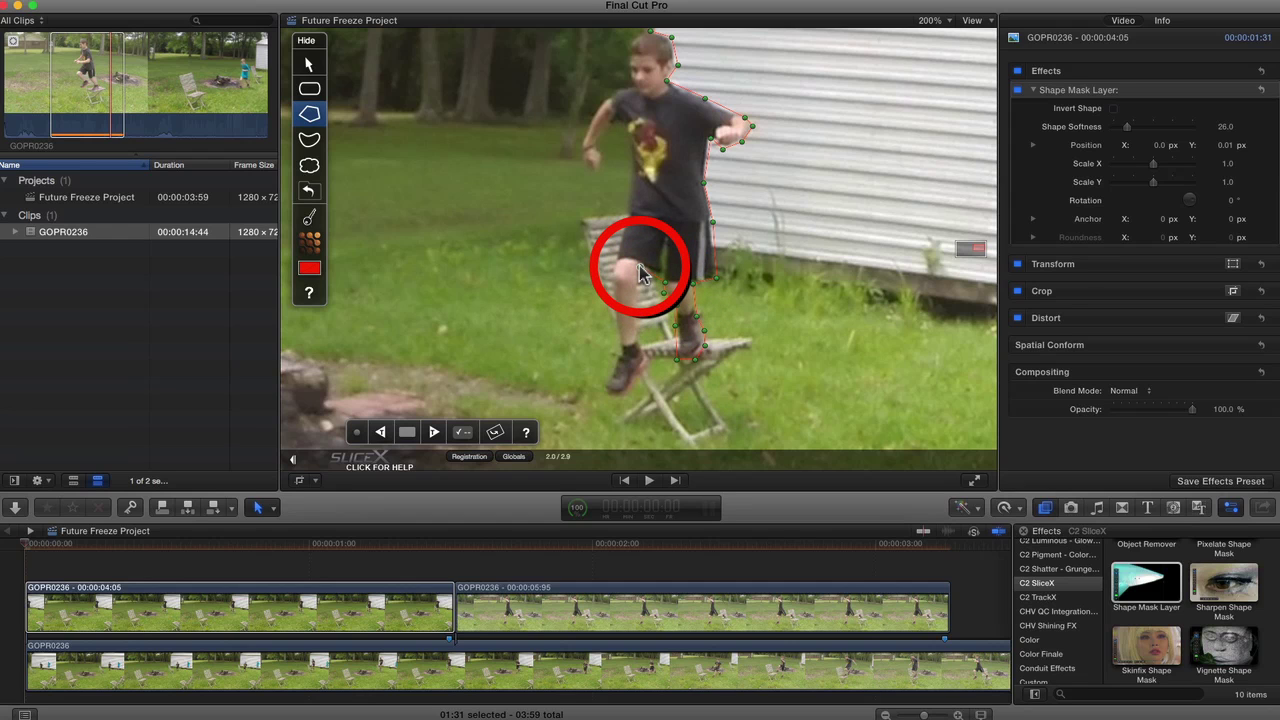
pyautogui.click(638, 284)
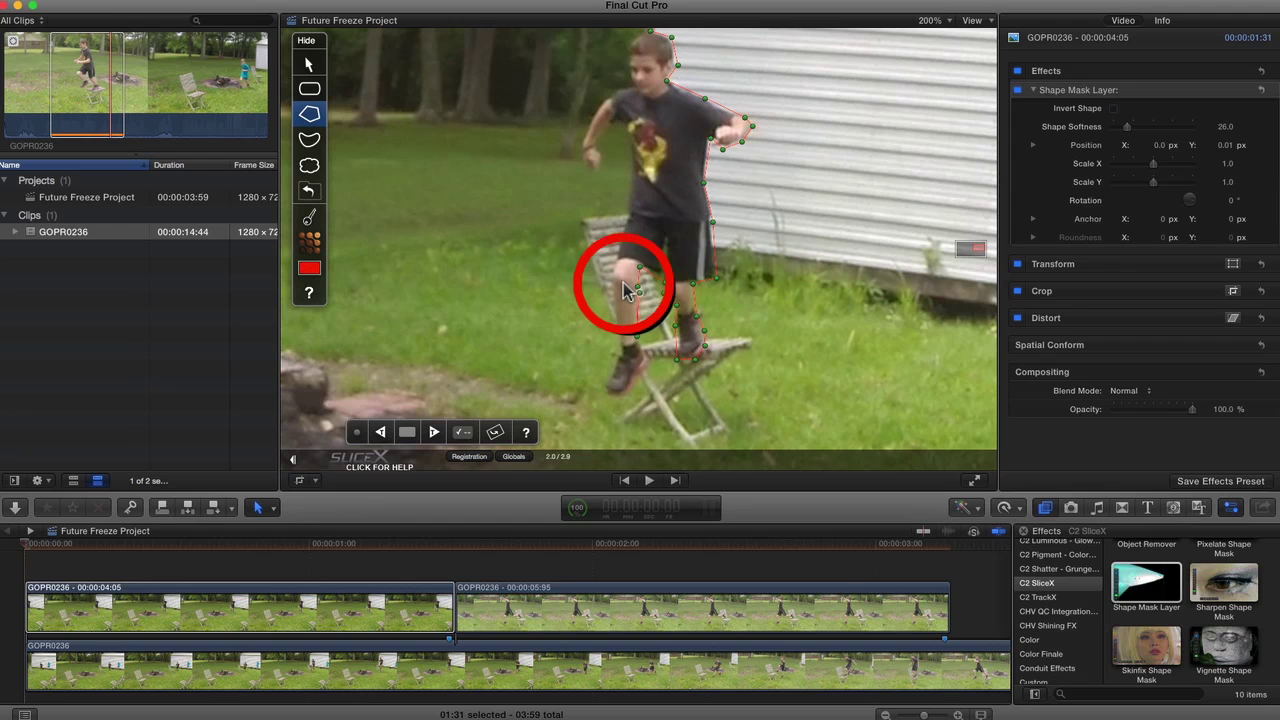
pyautogui.click(636, 338)
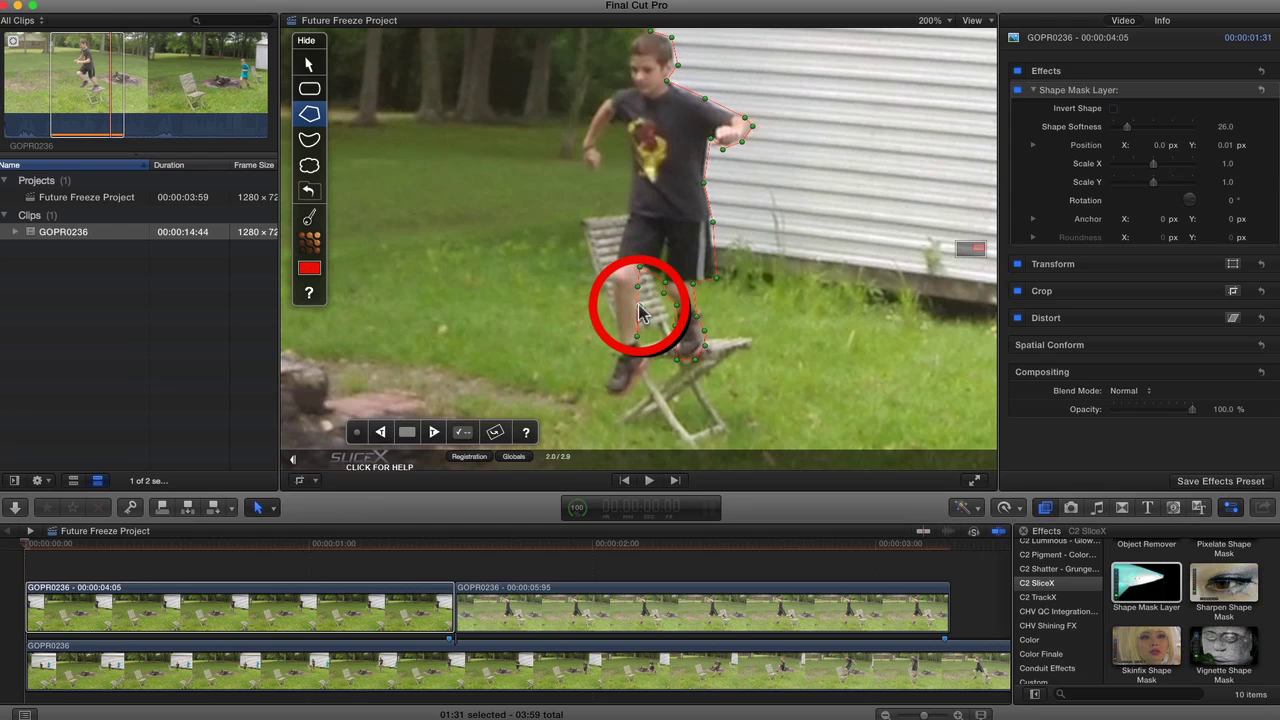
pyautogui.click(678, 362)
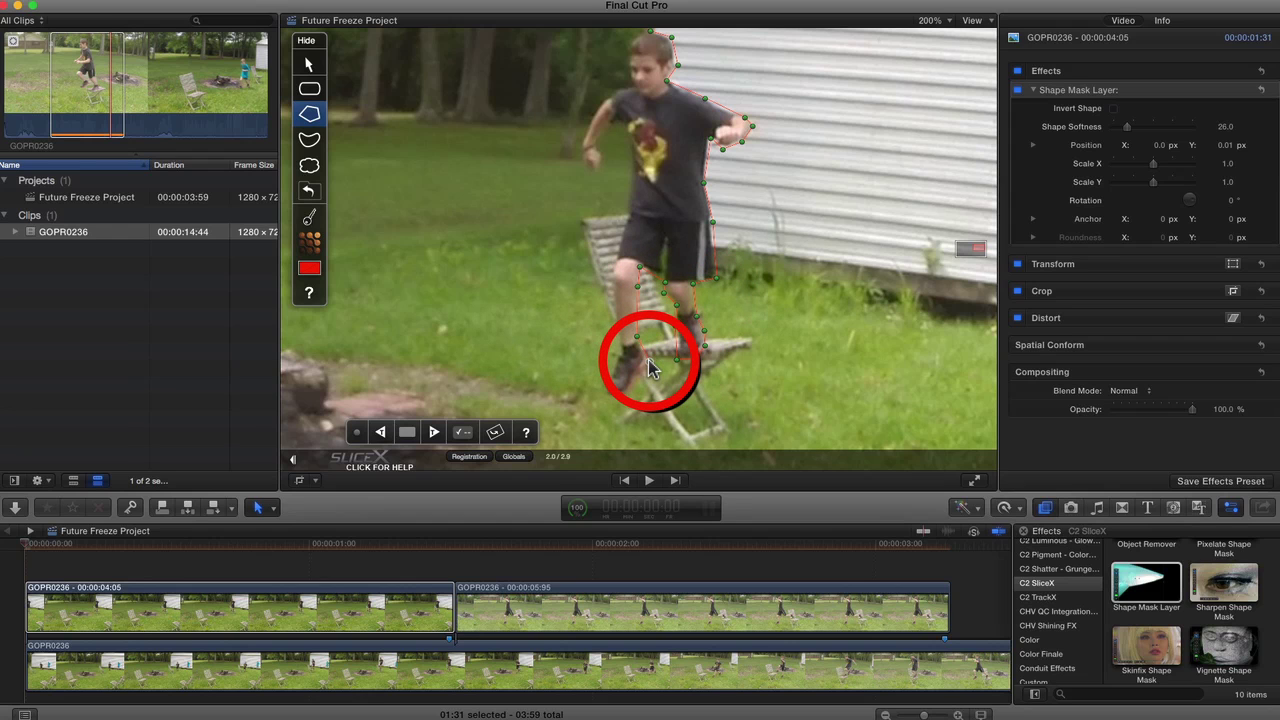
pyautogui.click(648, 362)
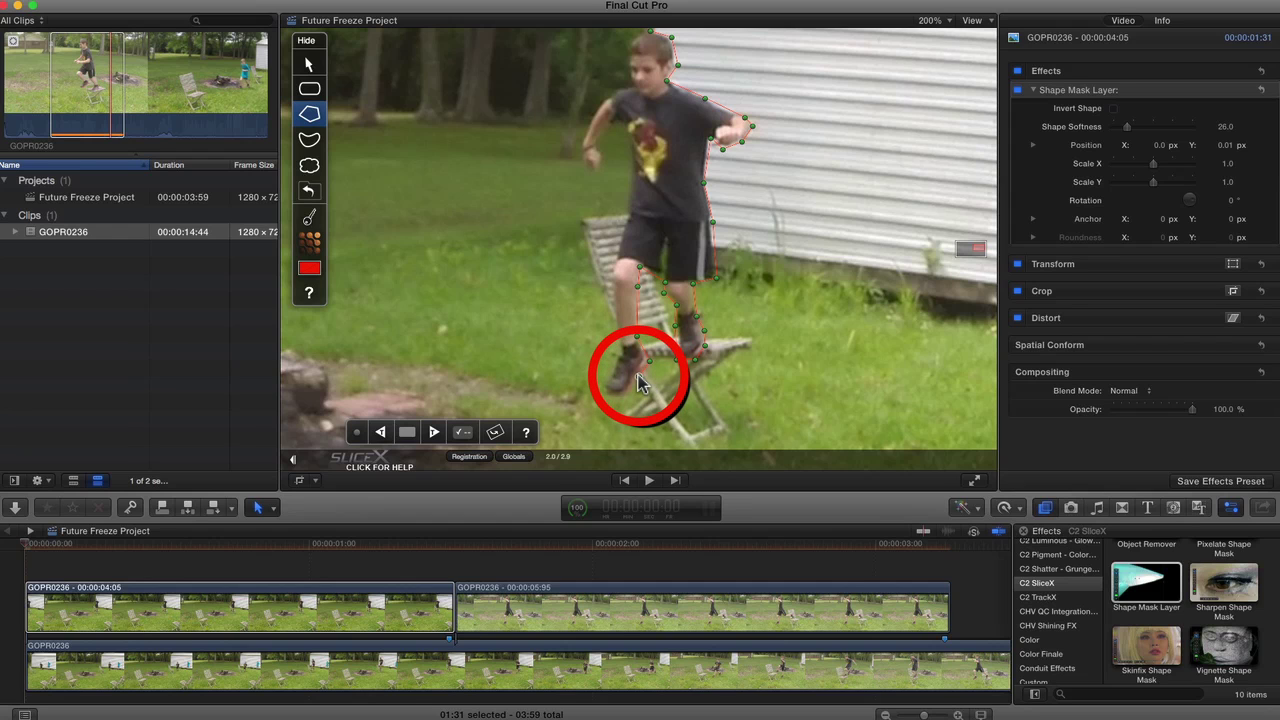
pyautogui.click(626, 392)
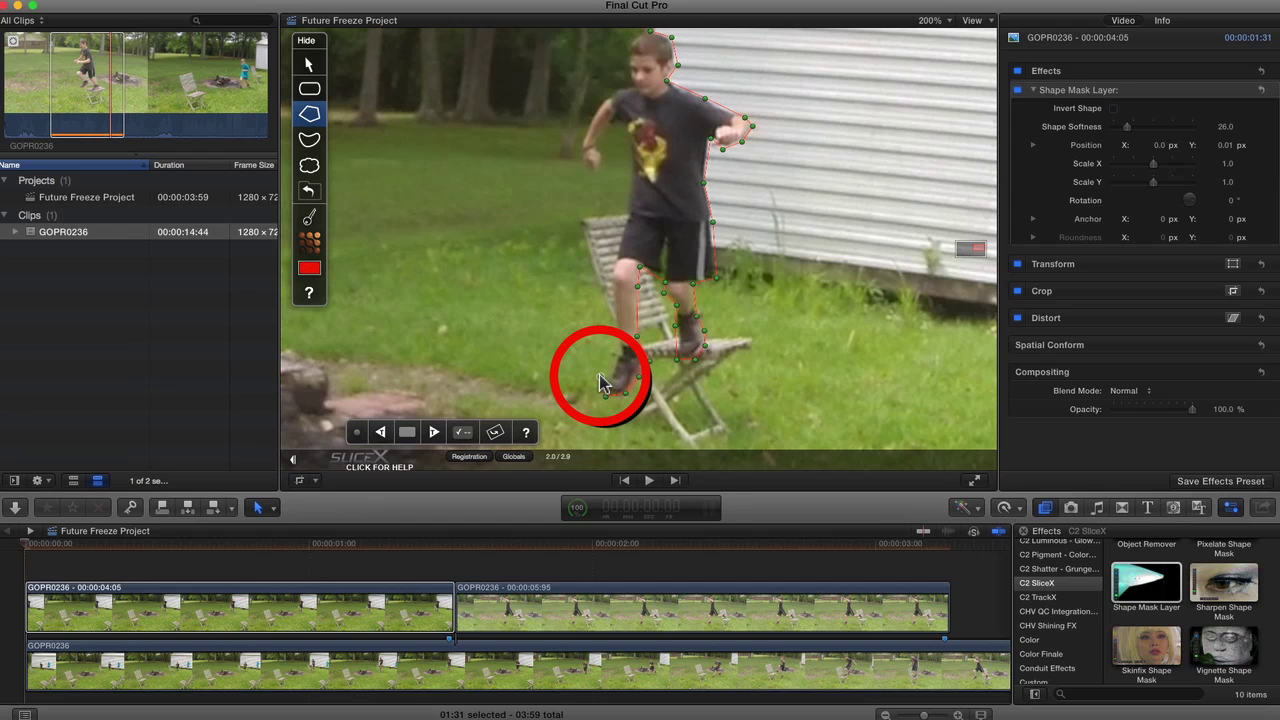
pyautogui.click(599, 376)
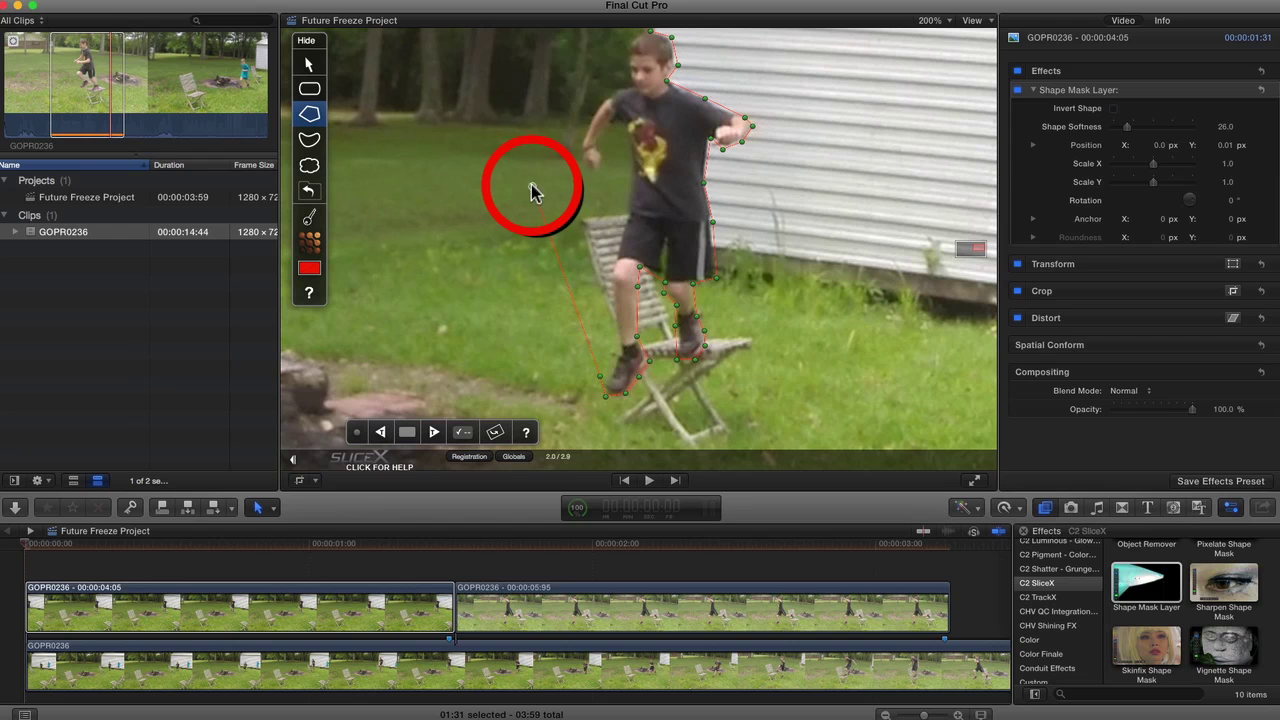
pyautogui.click(532, 187)
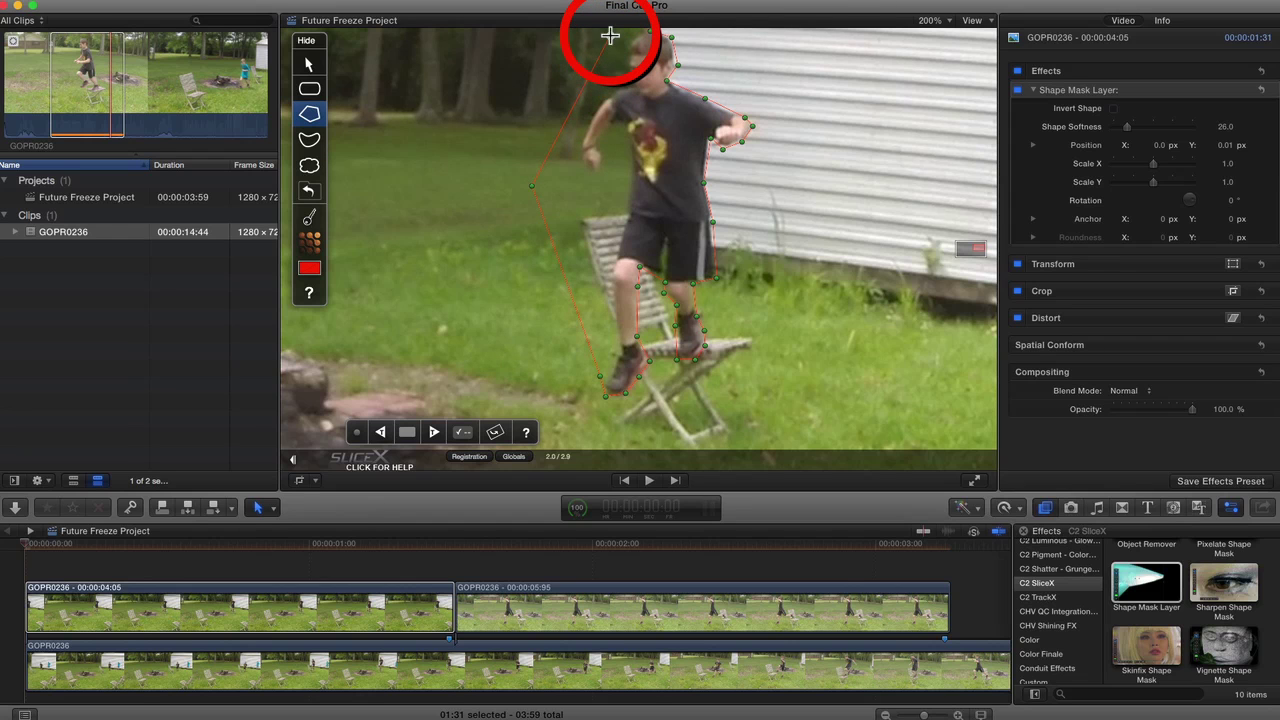
pyautogui.click(610, 36)
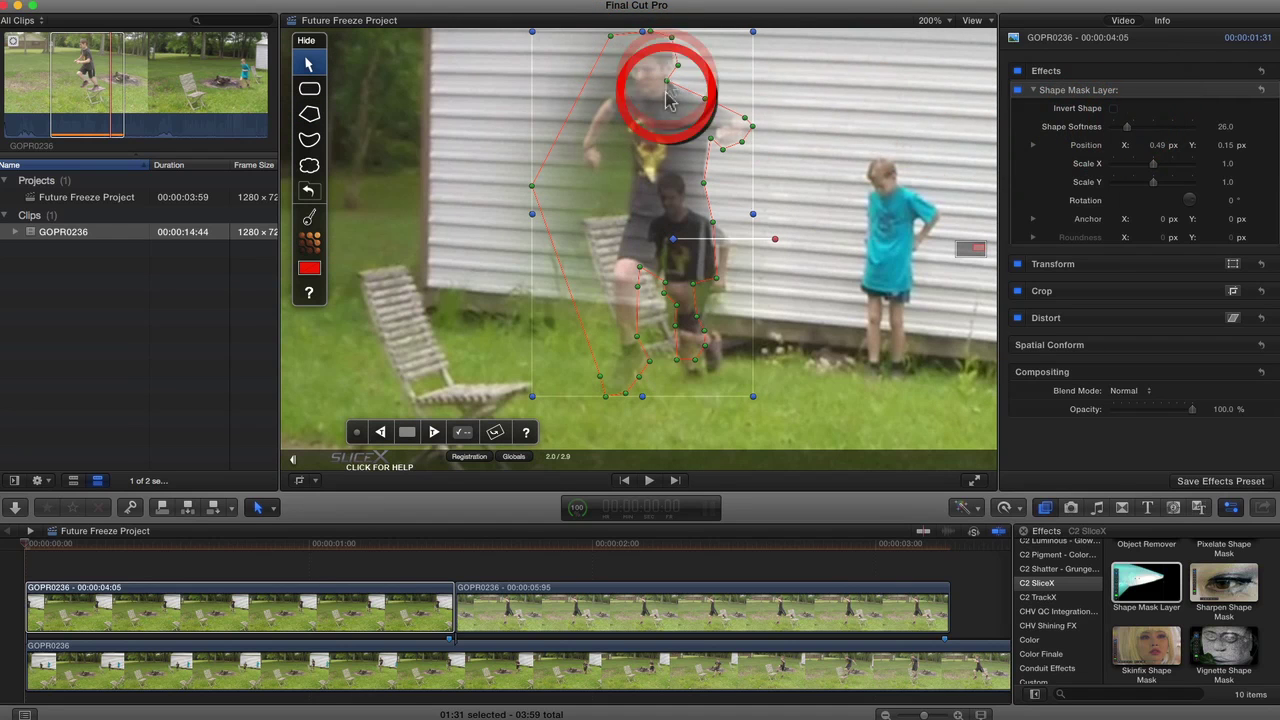
# Drag the Shape Mask Layer's Shape Softness slider from 26 down to 0
pyautogui.moveTo(1128, 129); pyautogui.dragTo(1105, 135)
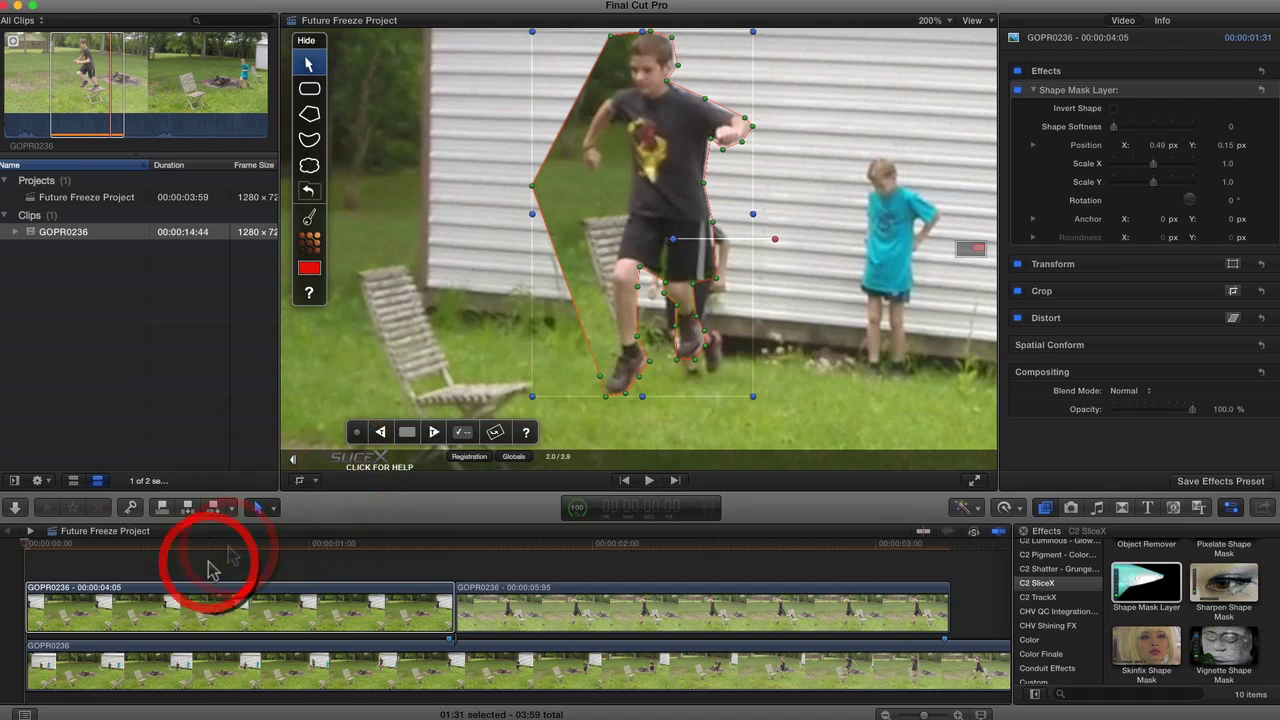
# Disable the first masked still clip with V
pyautogui.click(170, 612)
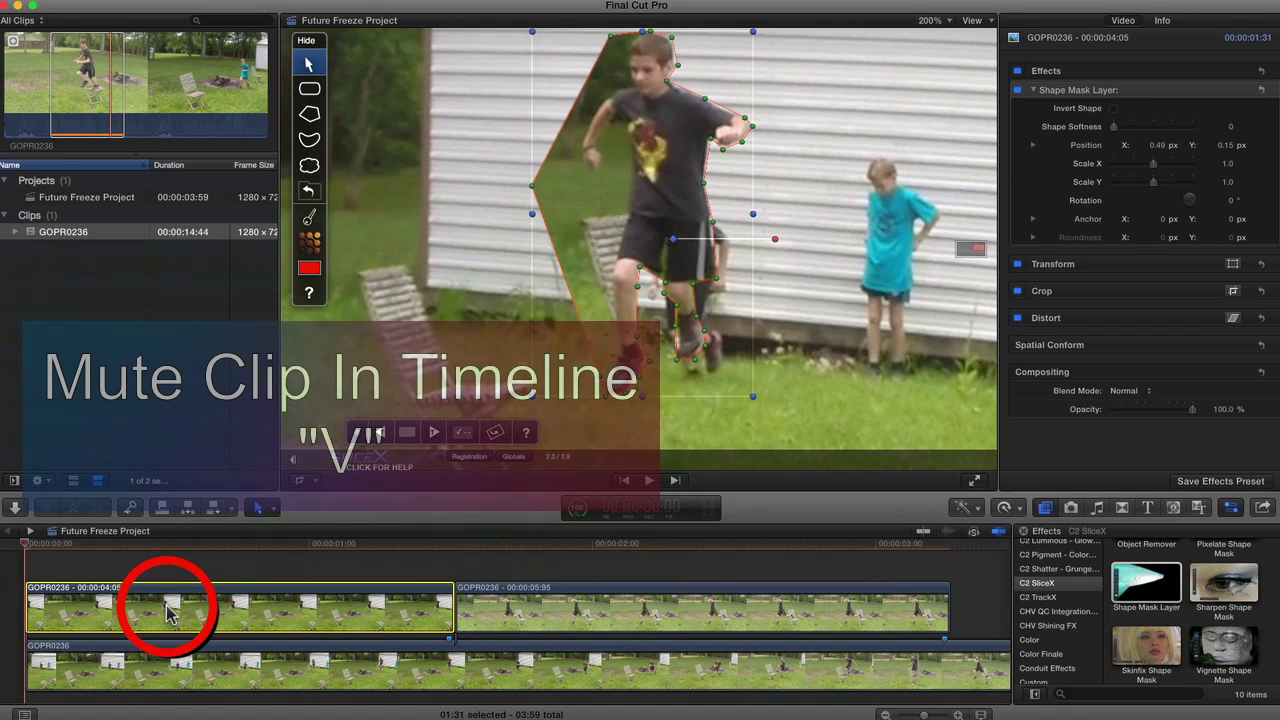
pyautogui.press('v')
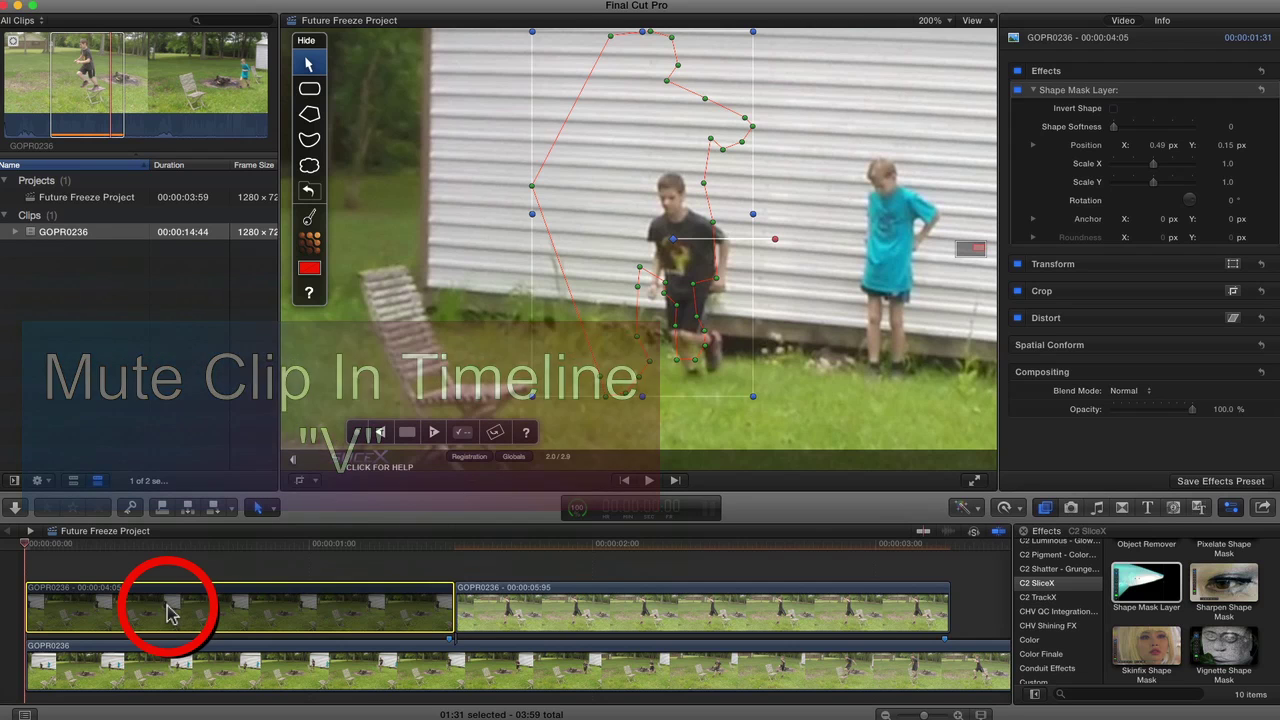
pyautogui.click(239, 578)
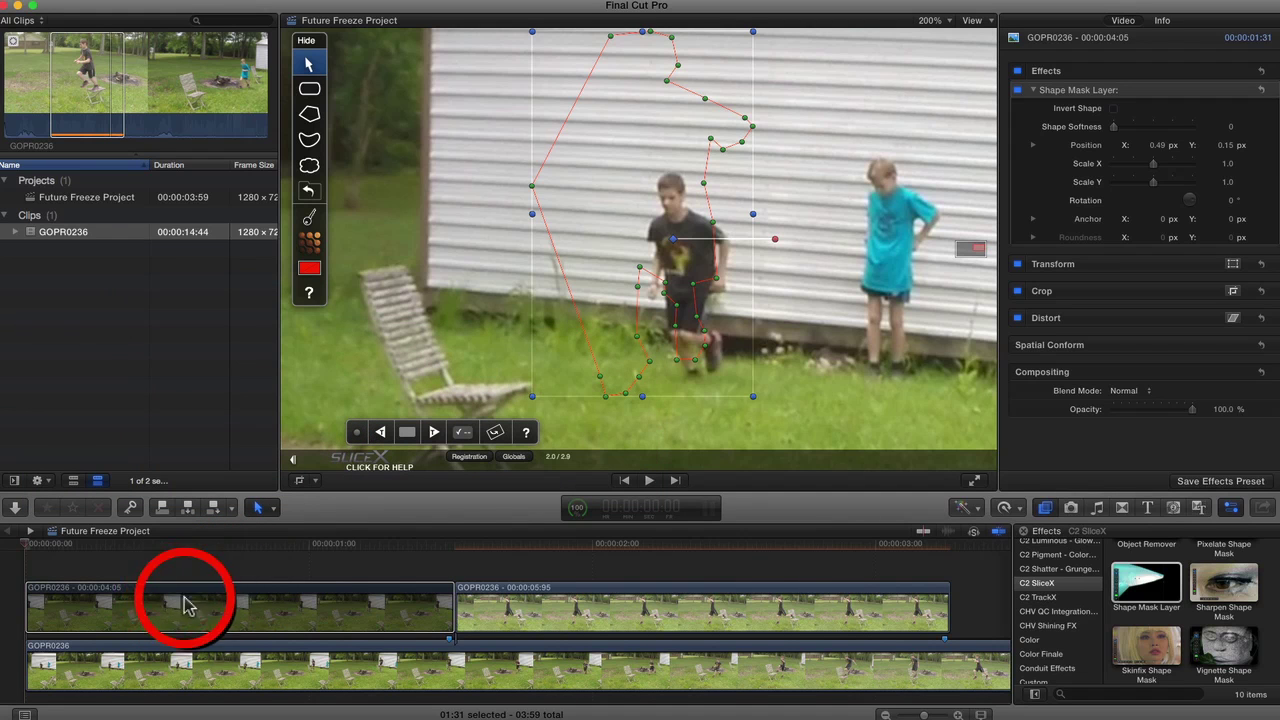
# Select the second still in the upper lane and reset the viewer zoom to 100%
pyautogui.click(445, 558)
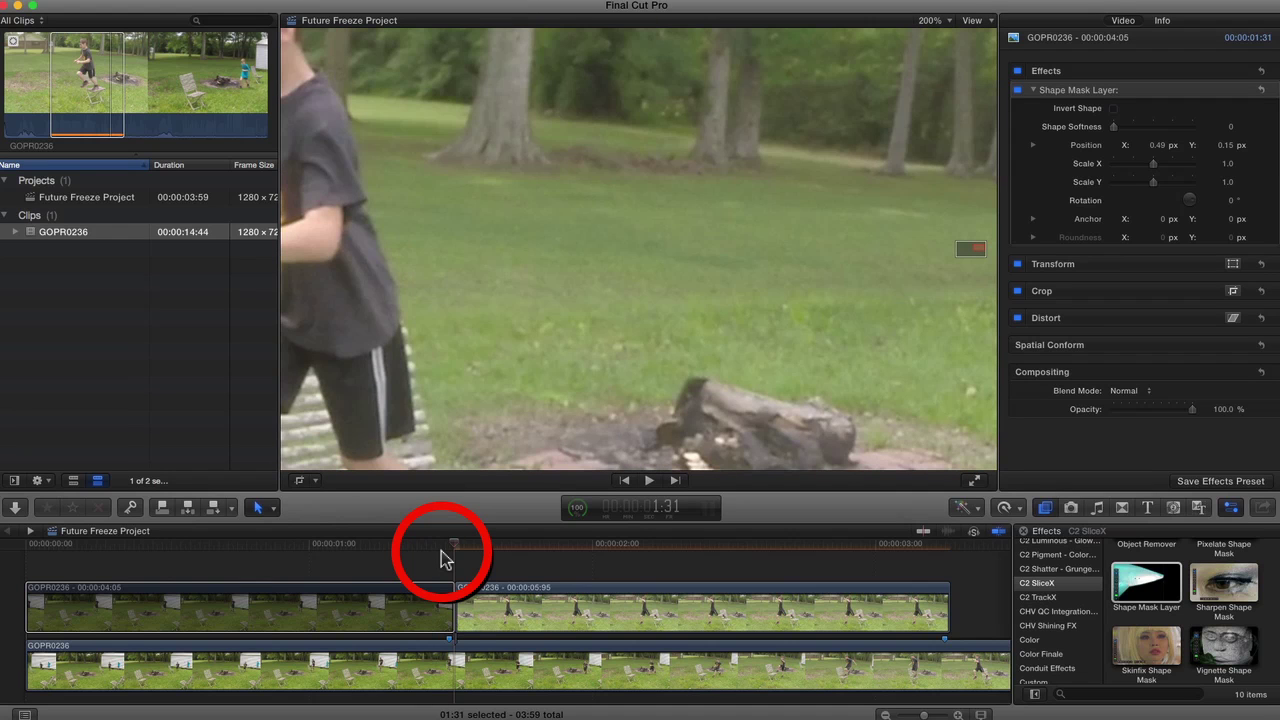
pyautogui.click(510, 607)
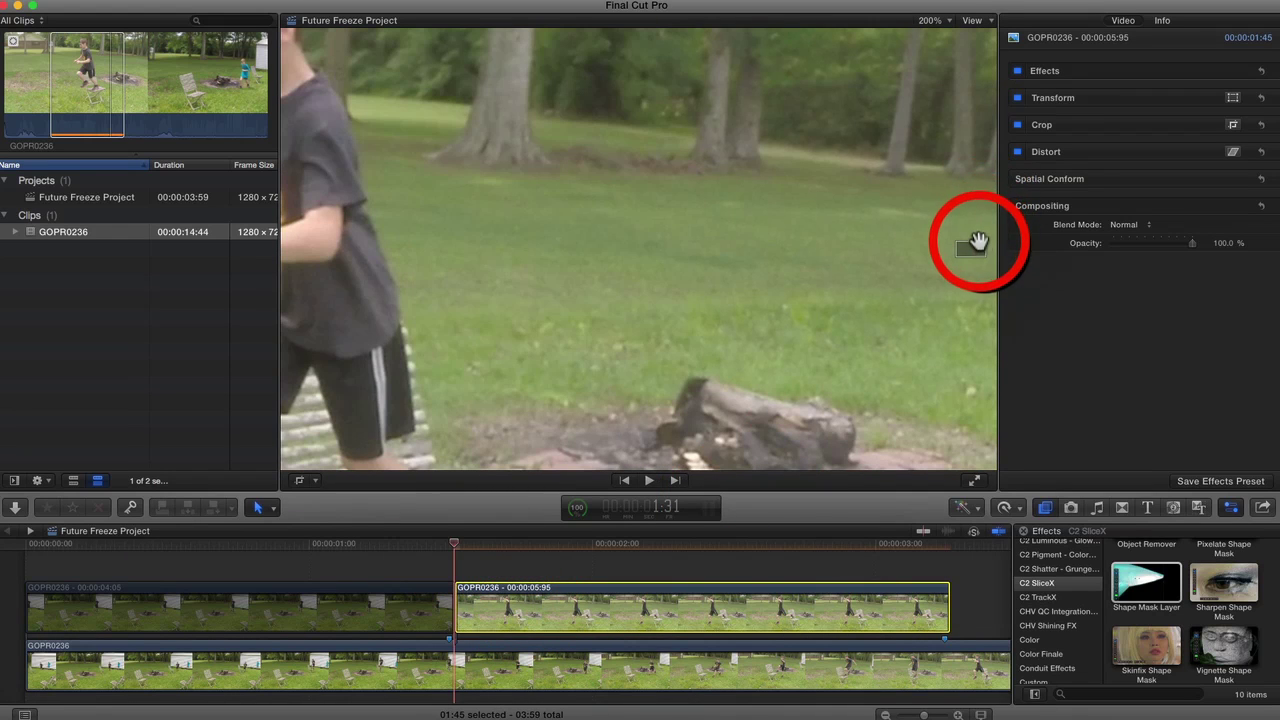
pyautogui.click(978, 250)
pyautogui.moveTo(978, 250); pyautogui.dragTo(972, 248)
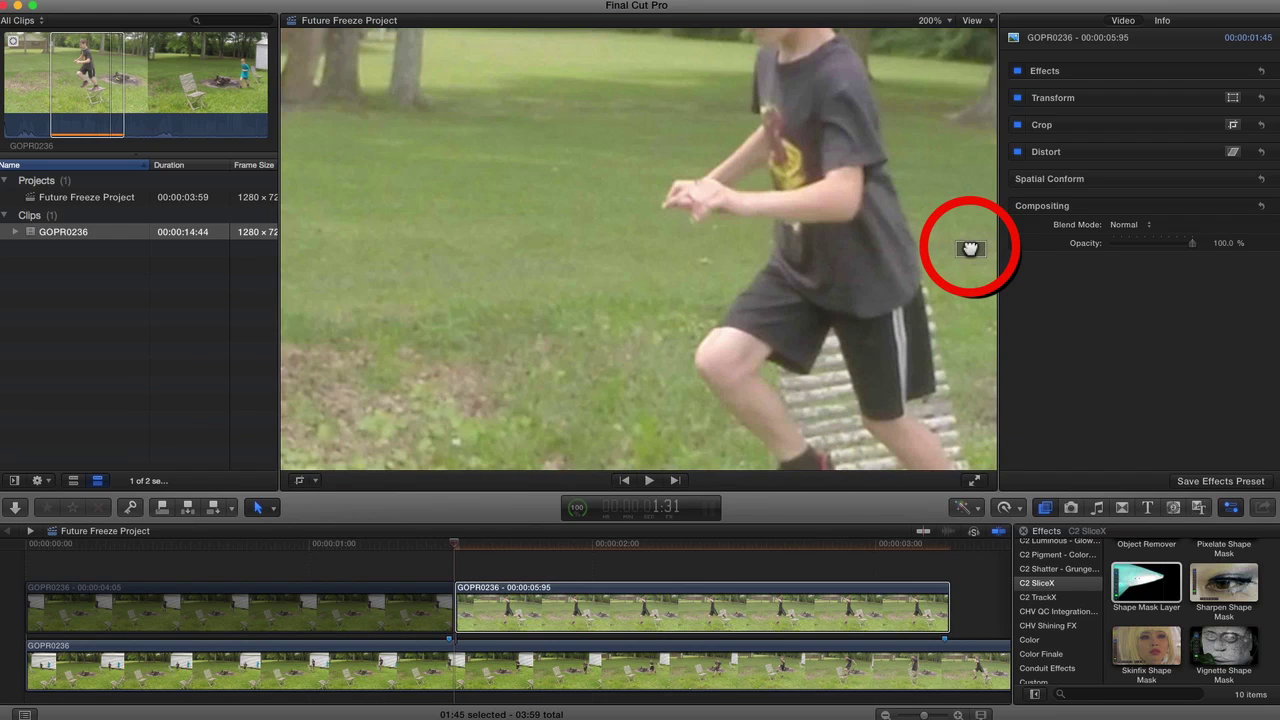
pyautogui.click(949, 21)
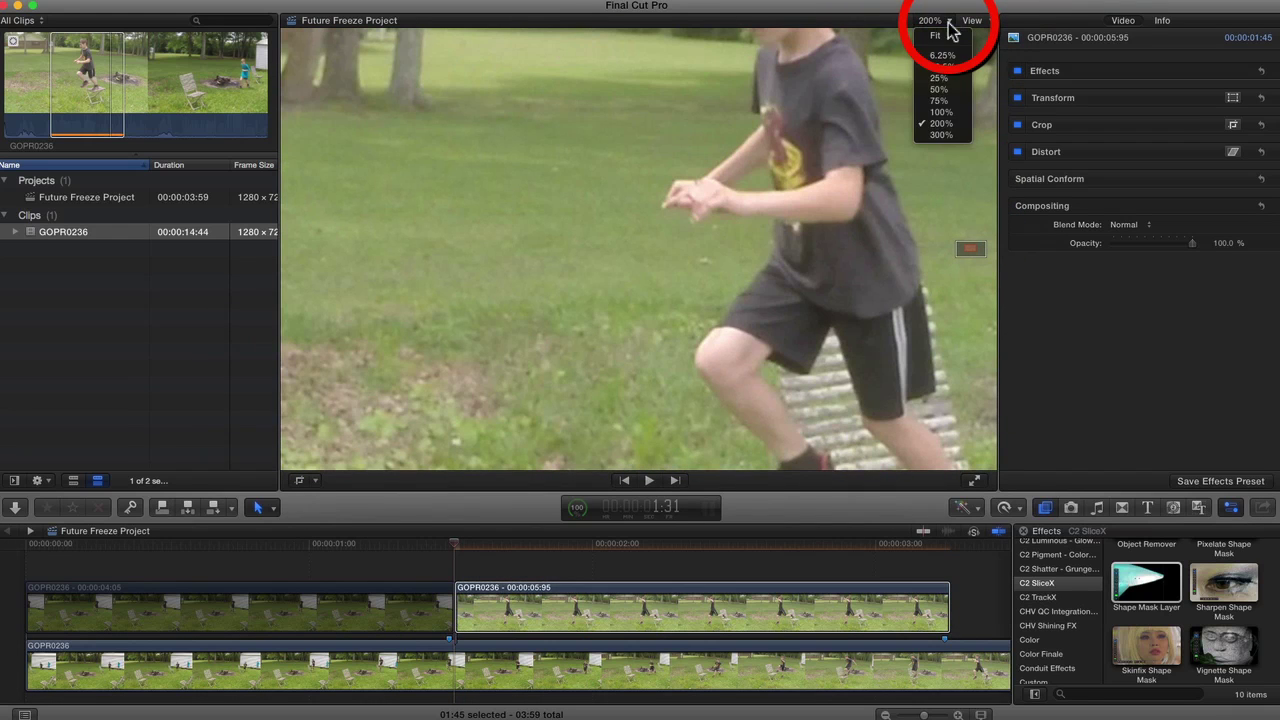
pyautogui.click(941, 111)
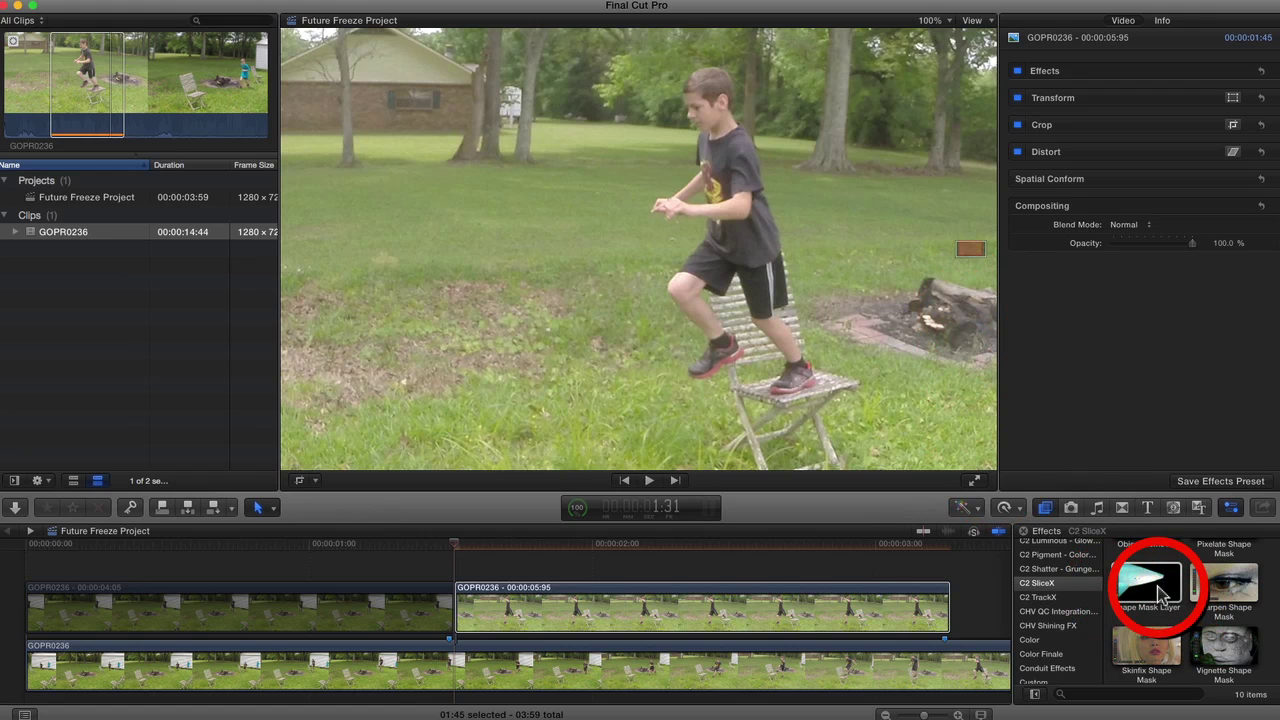
# Apply the Shape Mask Layer effect to the second still and pick the polygon mask shape
pyautogui.moveTo(1158, 592); pyautogui.dragTo(786, 614)
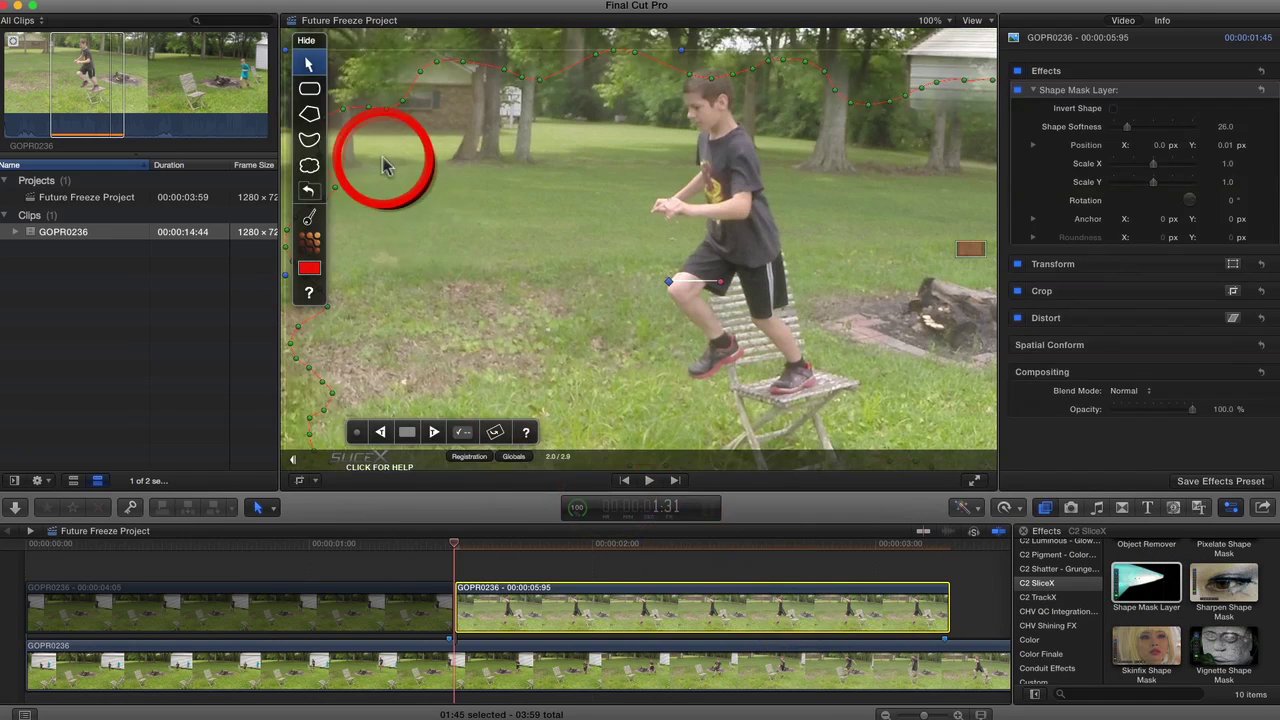
pyautogui.click(309, 124)
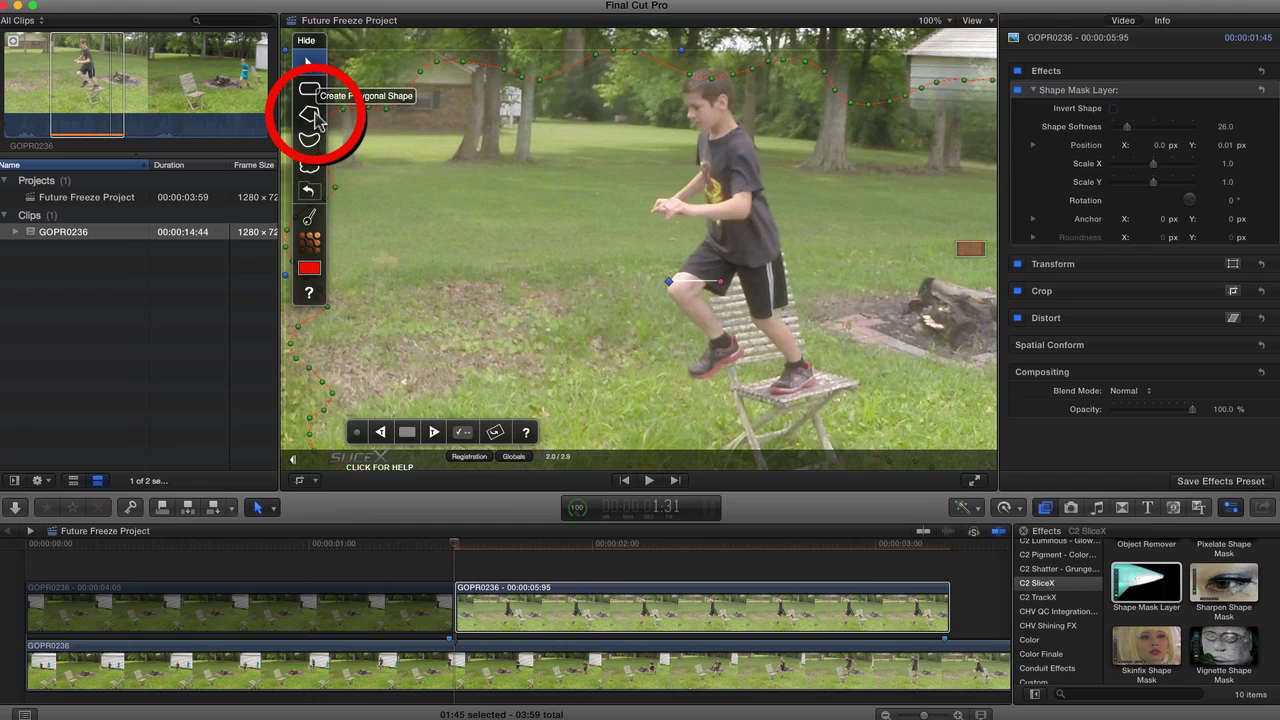
pyautogui.click(315, 115)
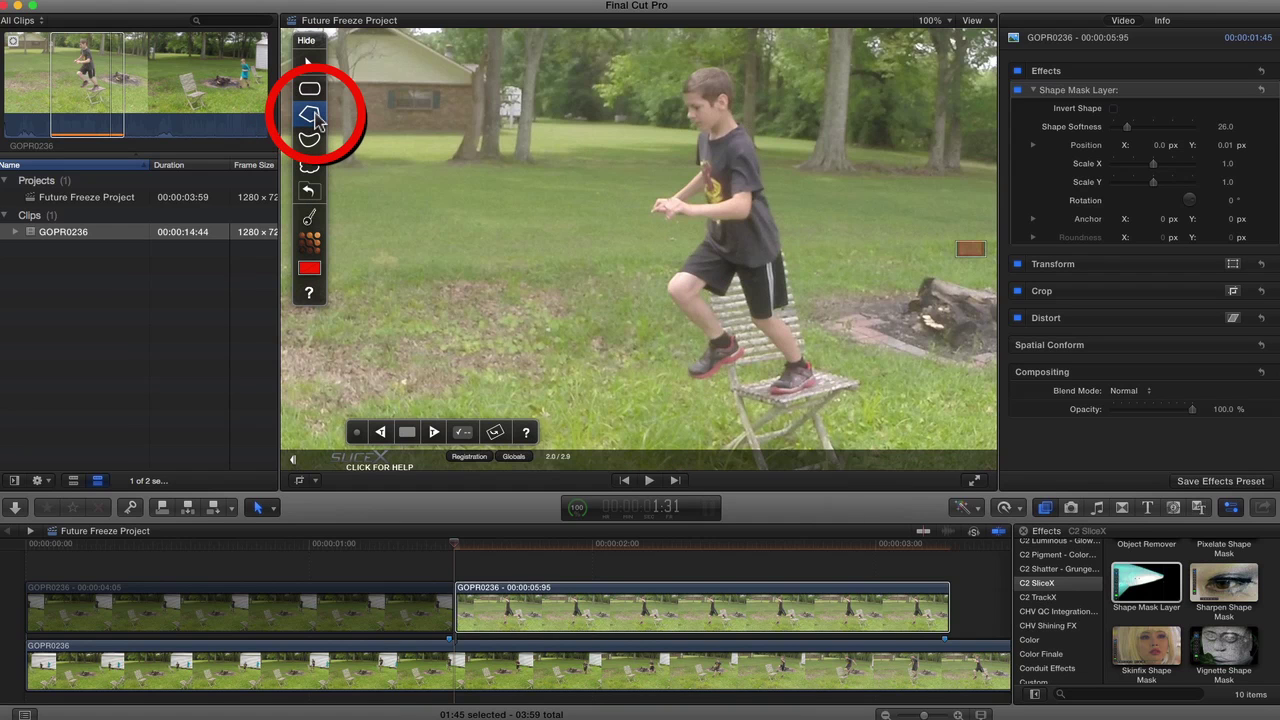
# Trace the mask from the boy's head down his back and leg to his shoe on the chair
pyautogui.click(700, 70)
pyautogui.click(723, 69)
pyautogui.click(737, 97)
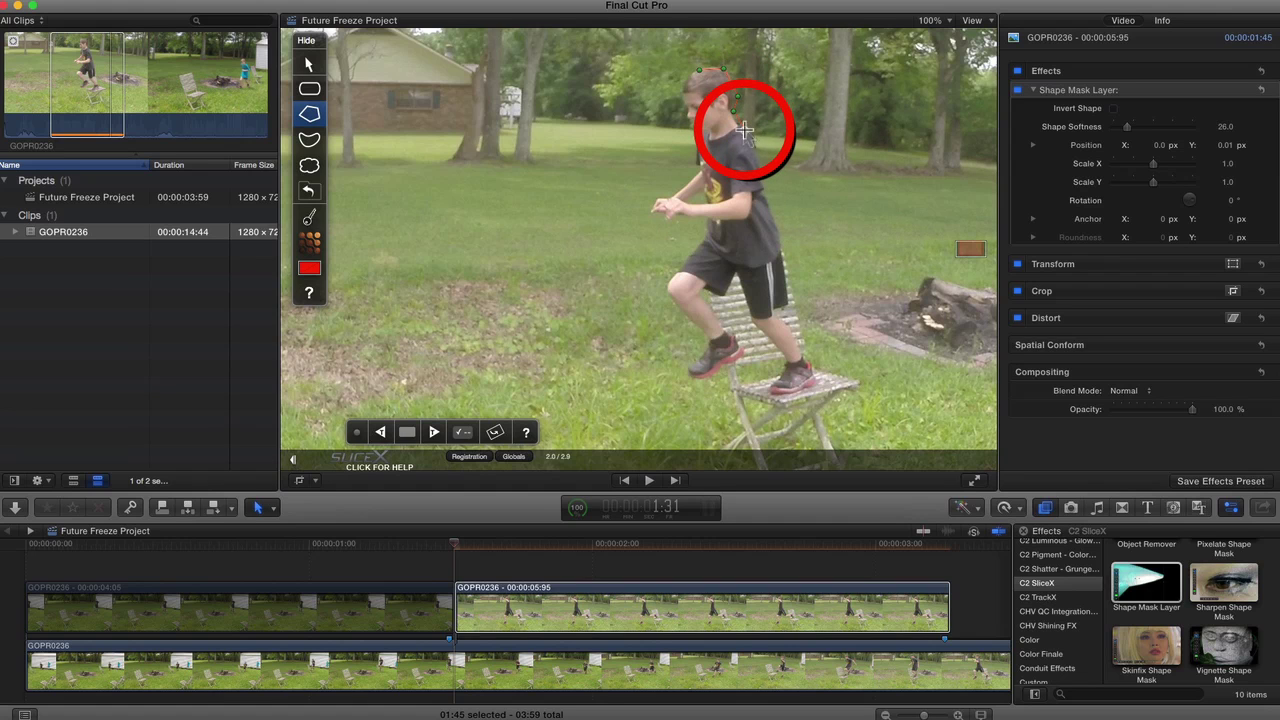
pyautogui.click(745, 130)
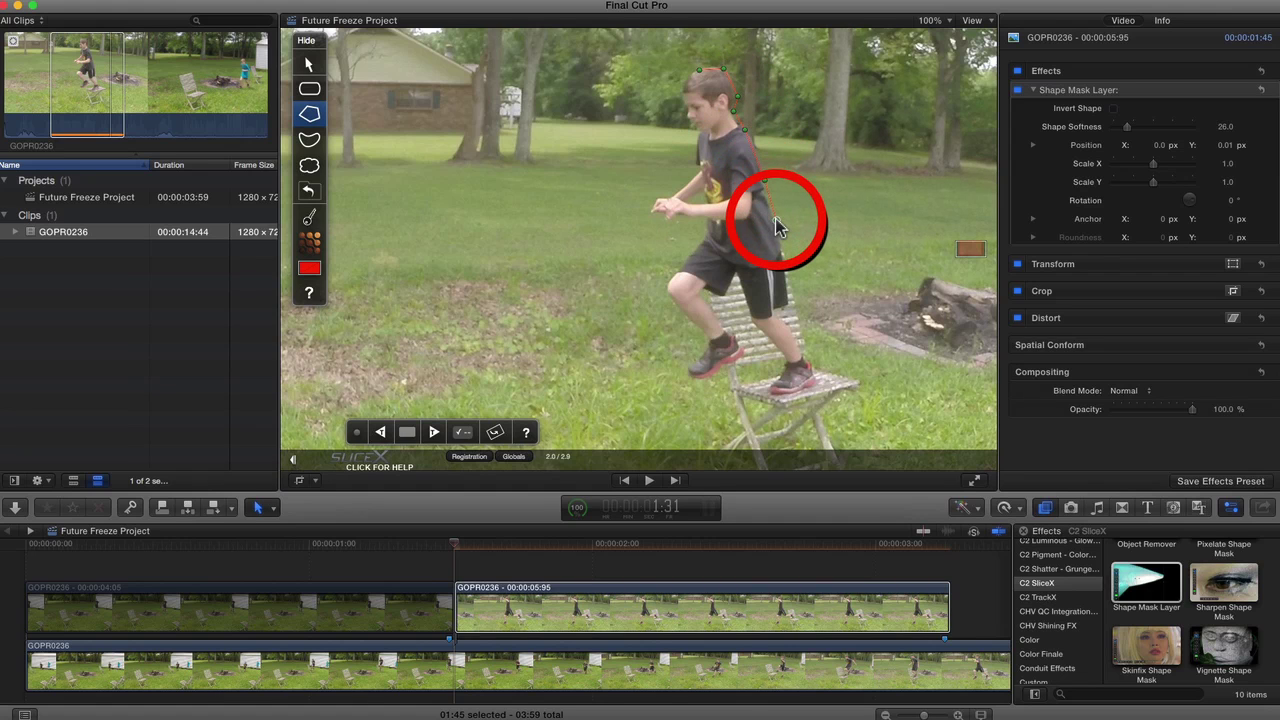
pyautogui.click(776, 220)
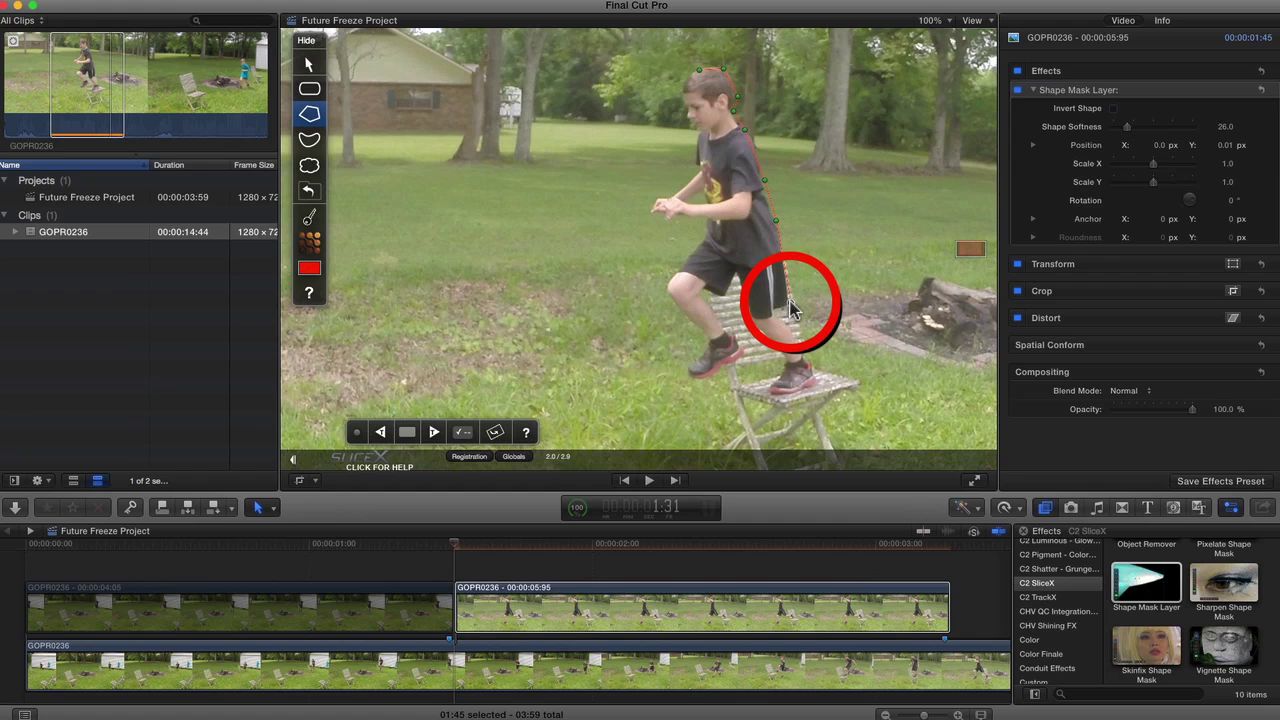
pyautogui.click(790, 301)
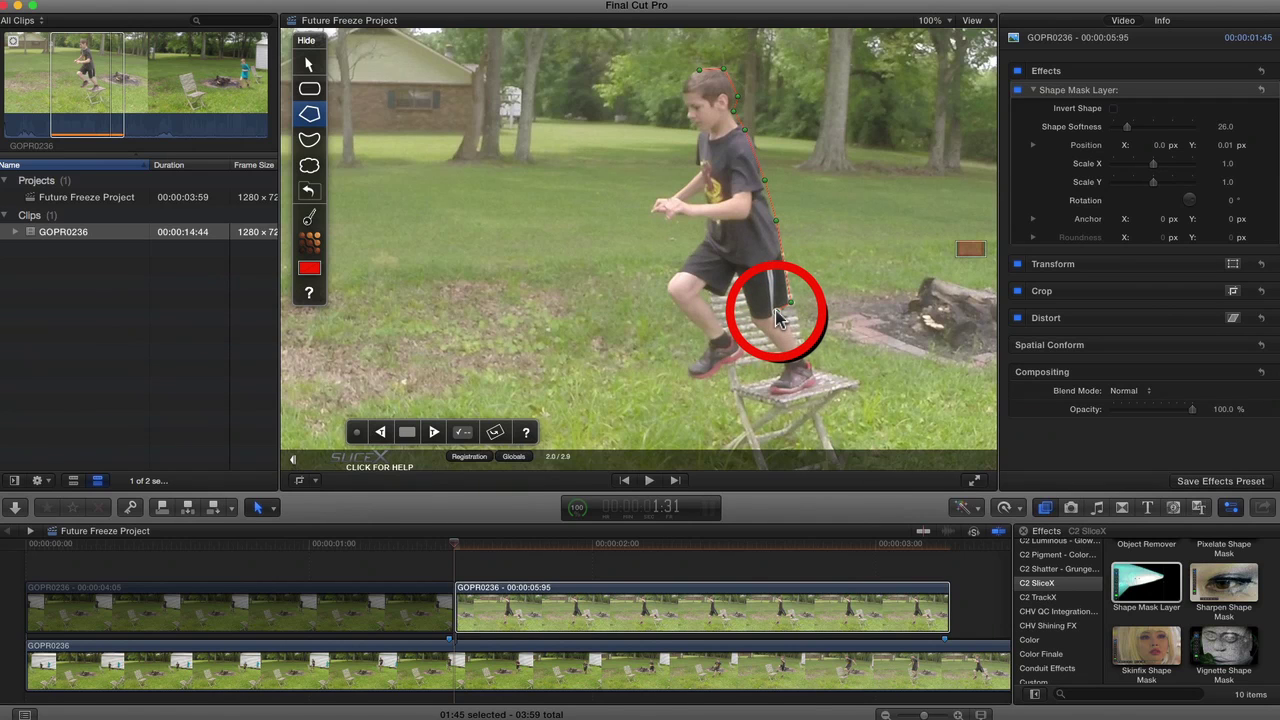
pyautogui.click(776, 311)
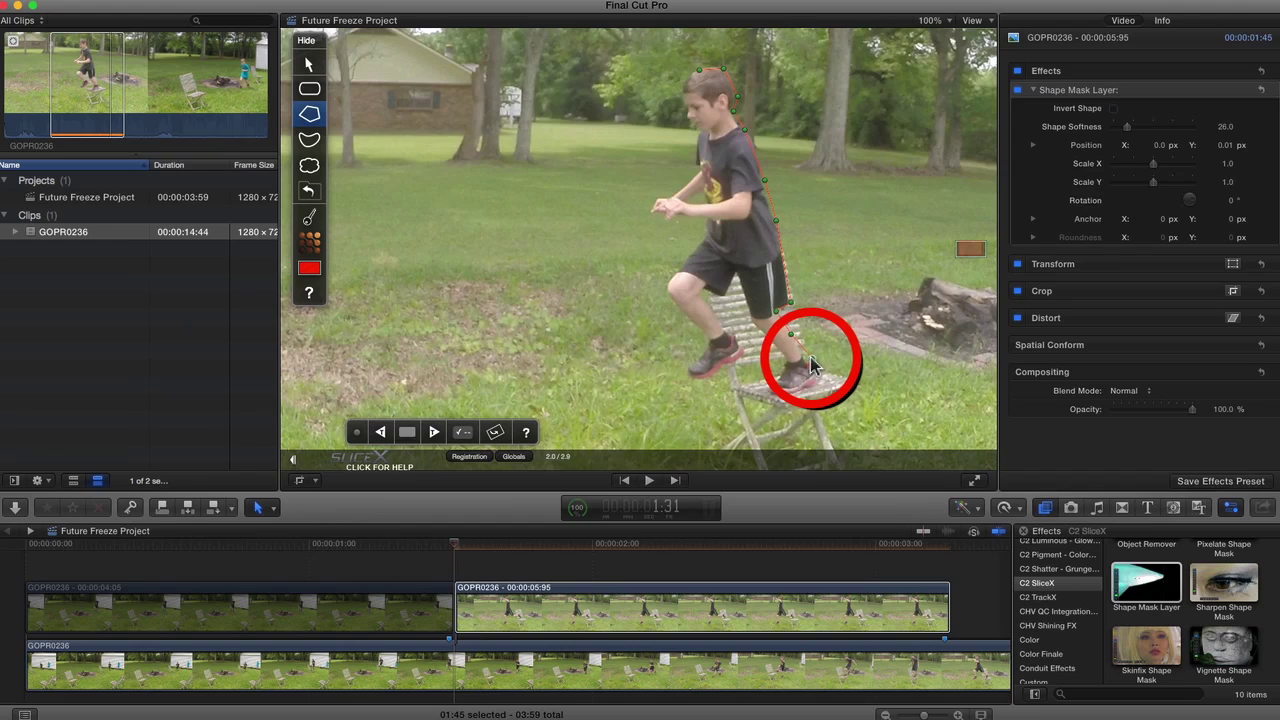
pyautogui.click(811, 360)
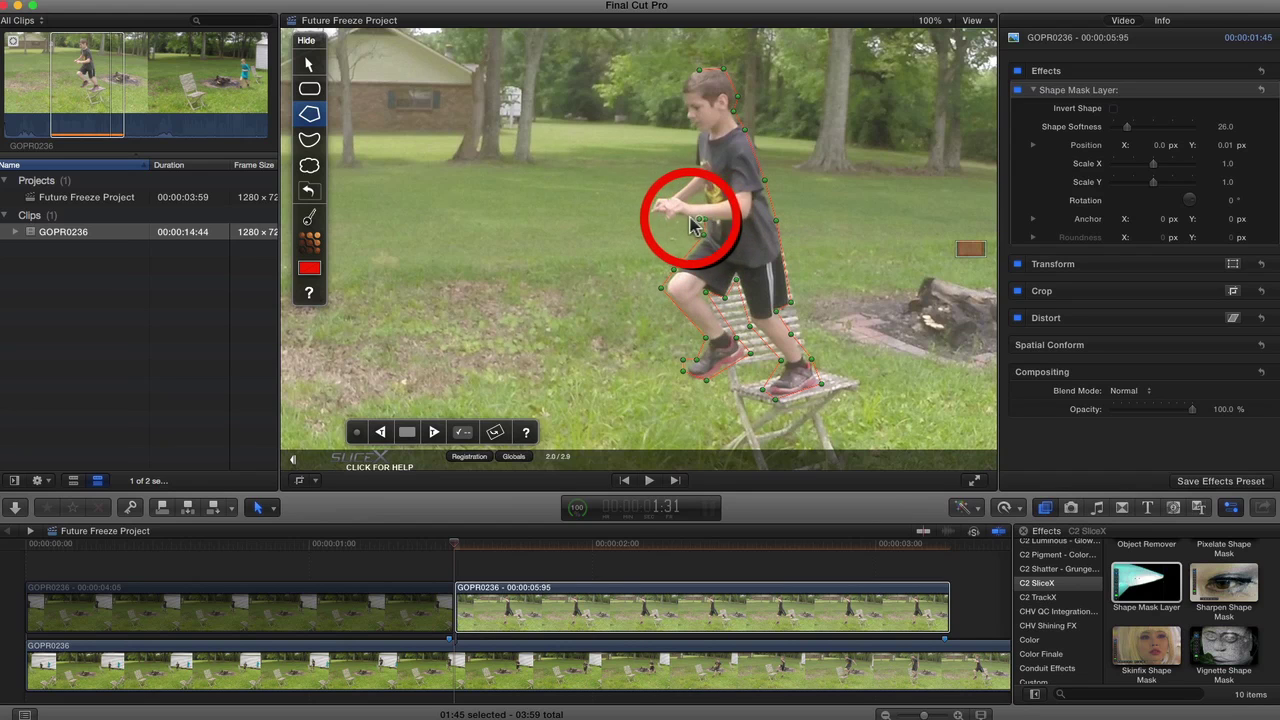
# Finish the outline around his hand, close the shape, and set Shape Softness to 0
pyautogui.click(674, 216)
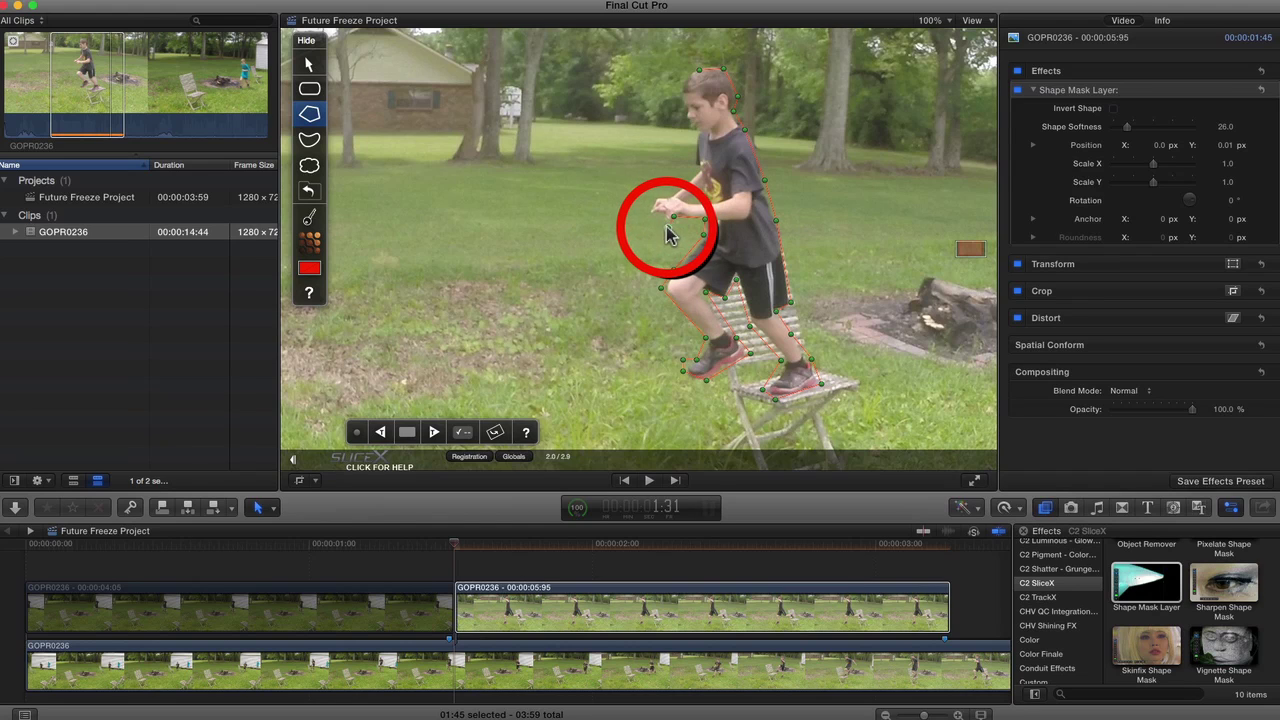
pyautogui.click(648, 207)
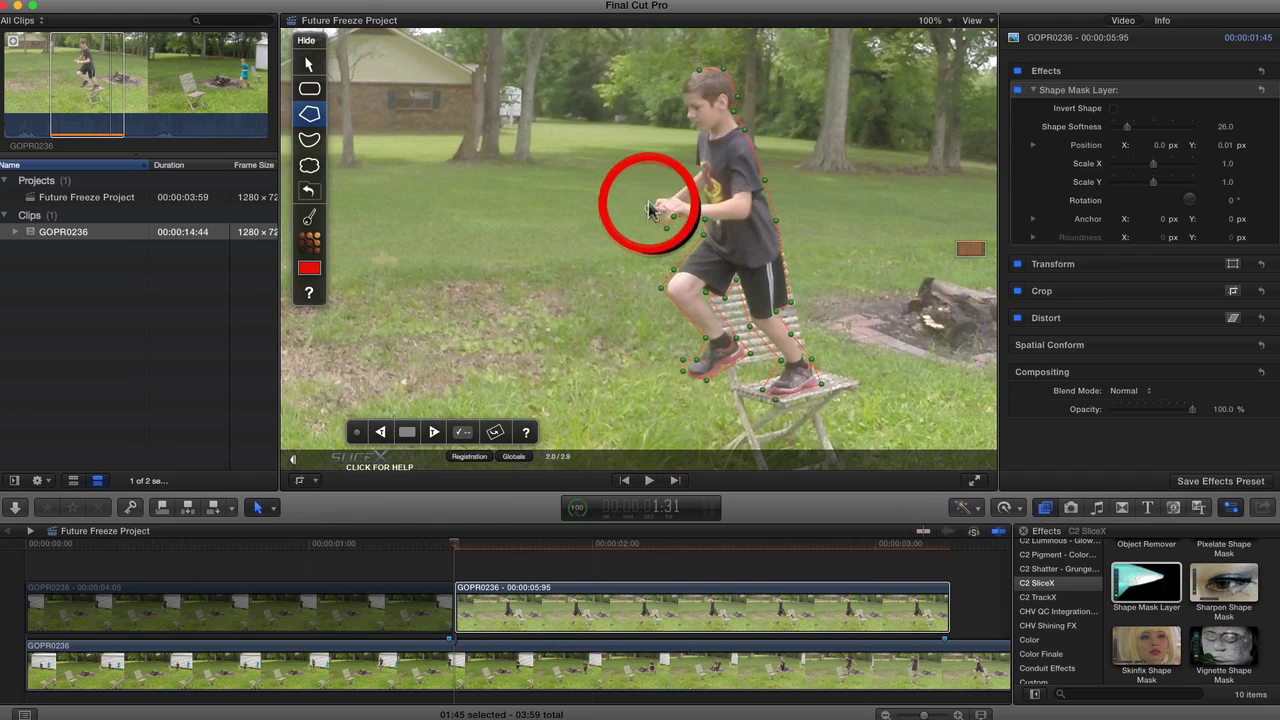
pyautogui.click(653, 192)
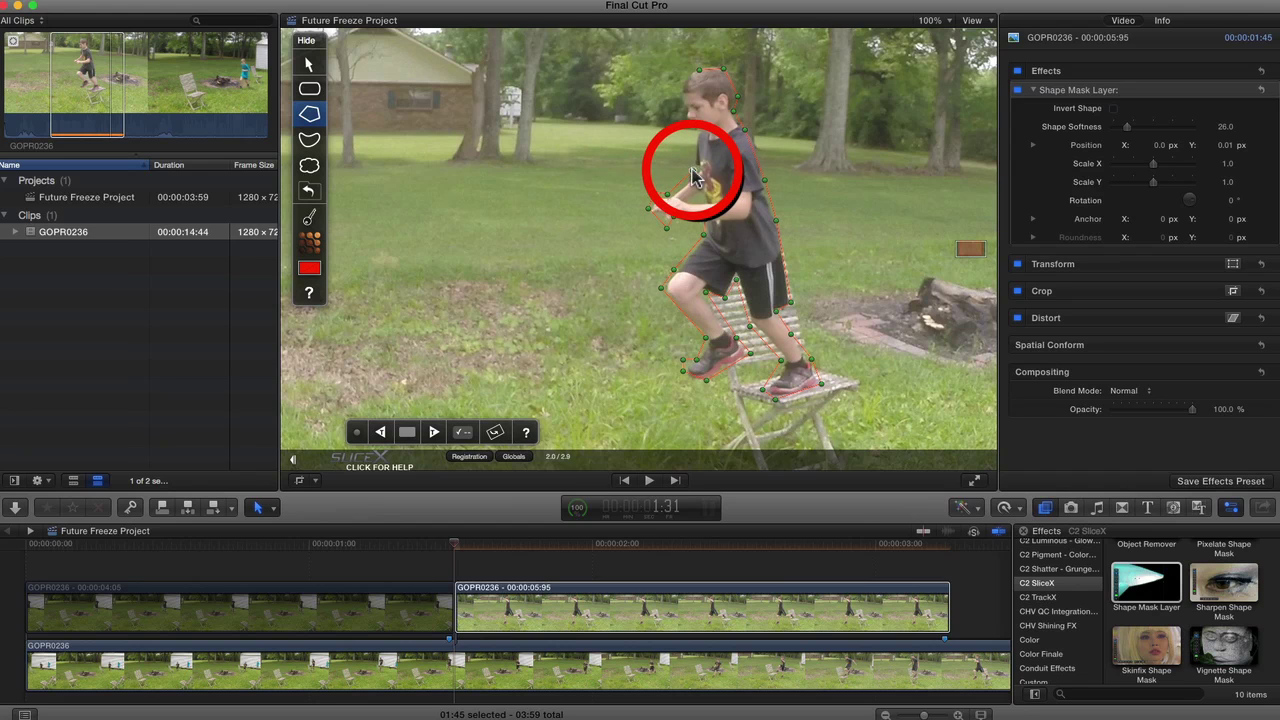
pyautogui.click(679, 85)
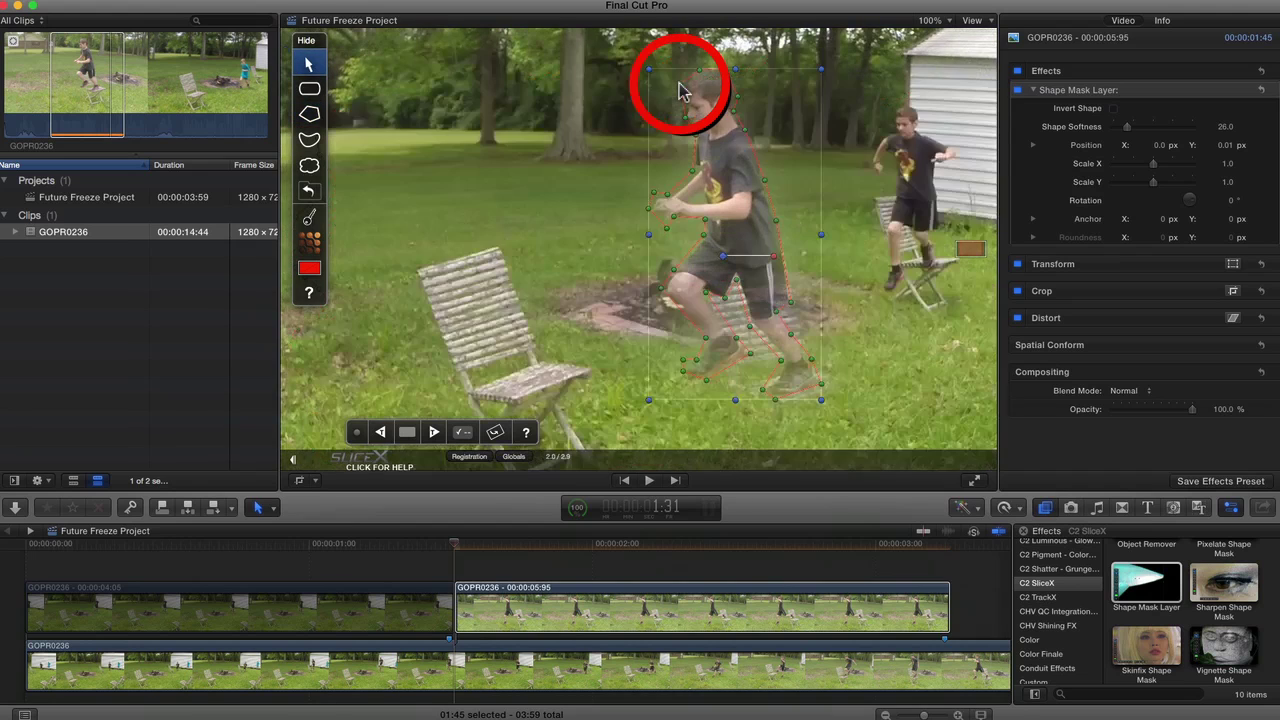
pyautogui.moveTo(1126, 127)
pyautogui.moveTo(1126, 128); pyautogui.dragTo(1093, 132)
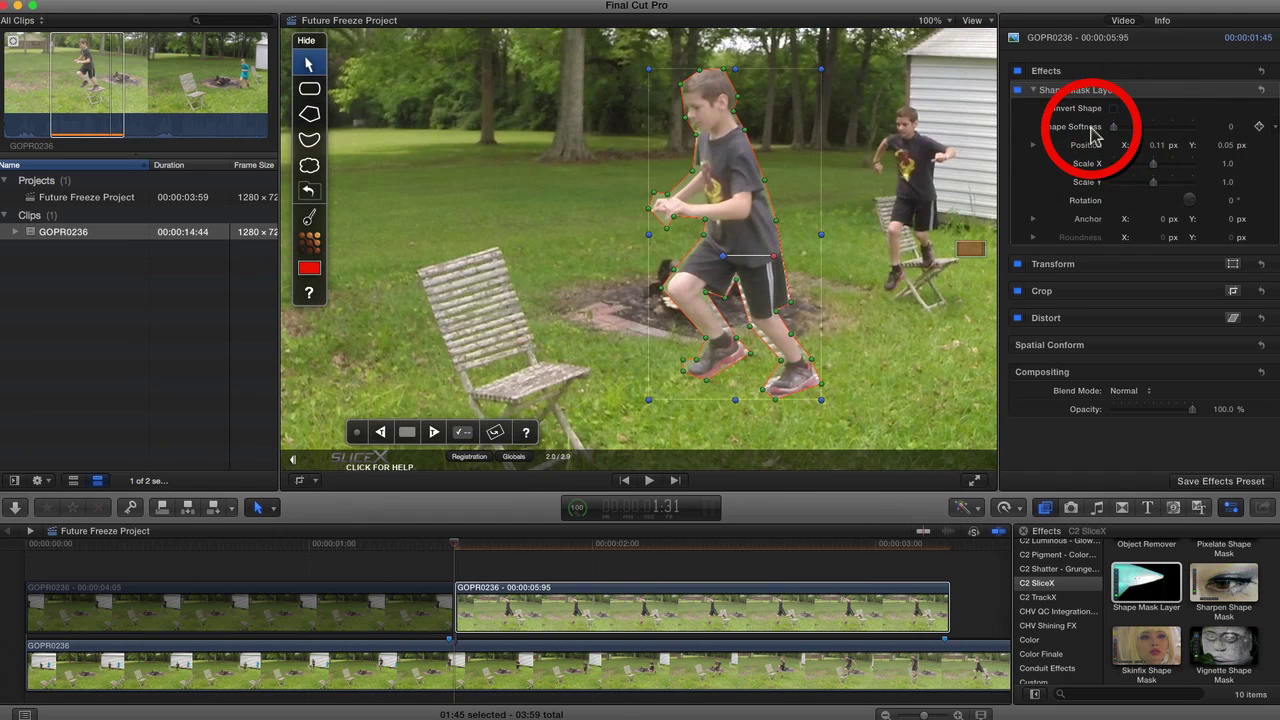
pyautogui.click(594, 613)
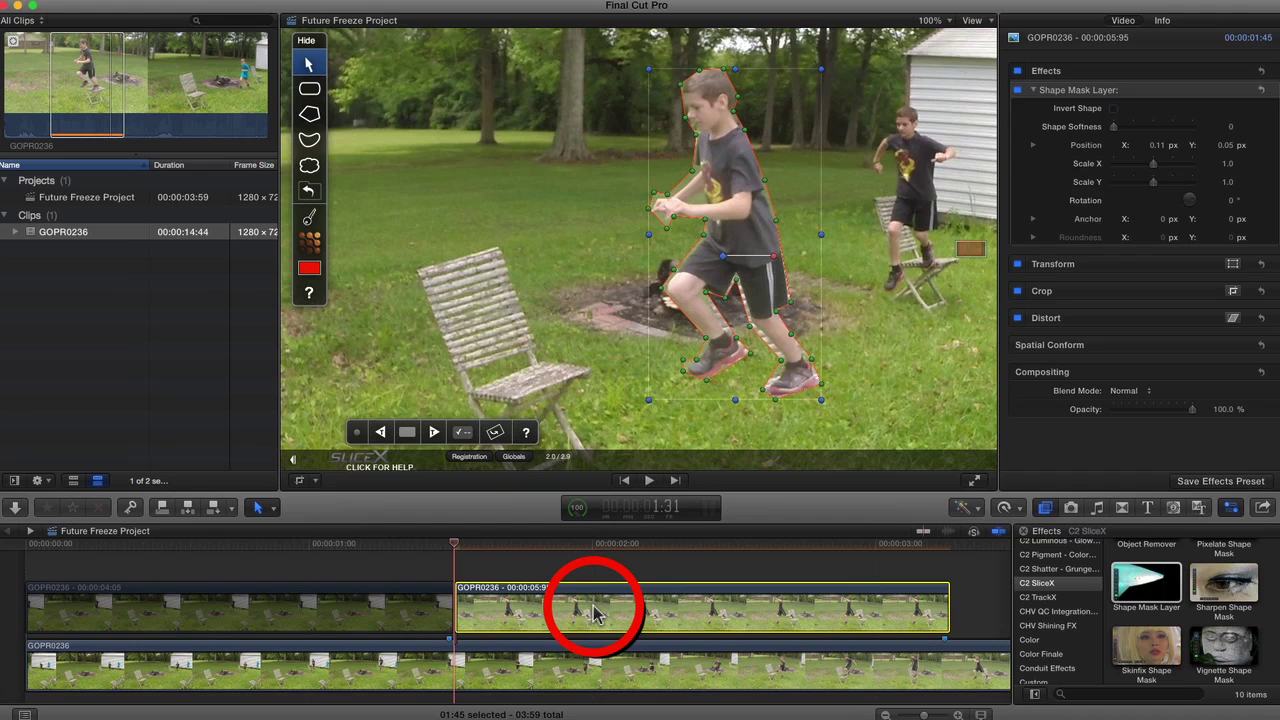
# Disable the second masked still with V and set the viewer zoom to Fit
pyautogui.press('v')
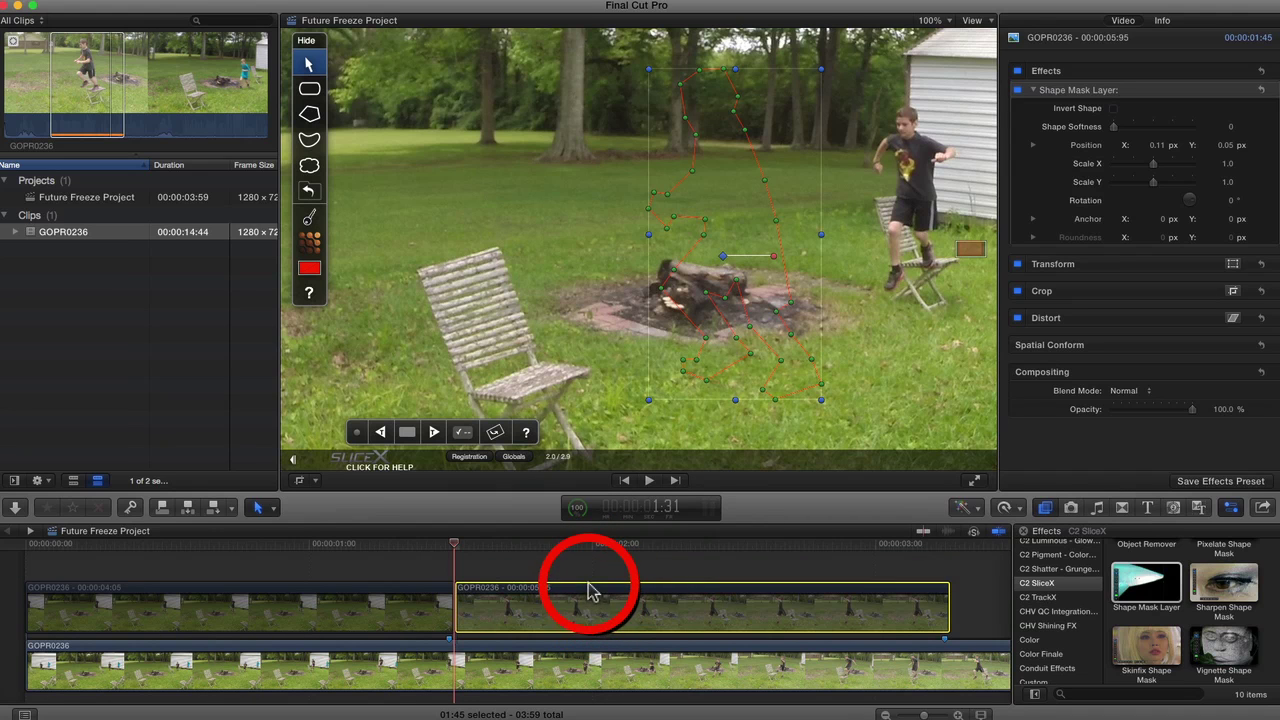
pyautogui.click(935, 20)
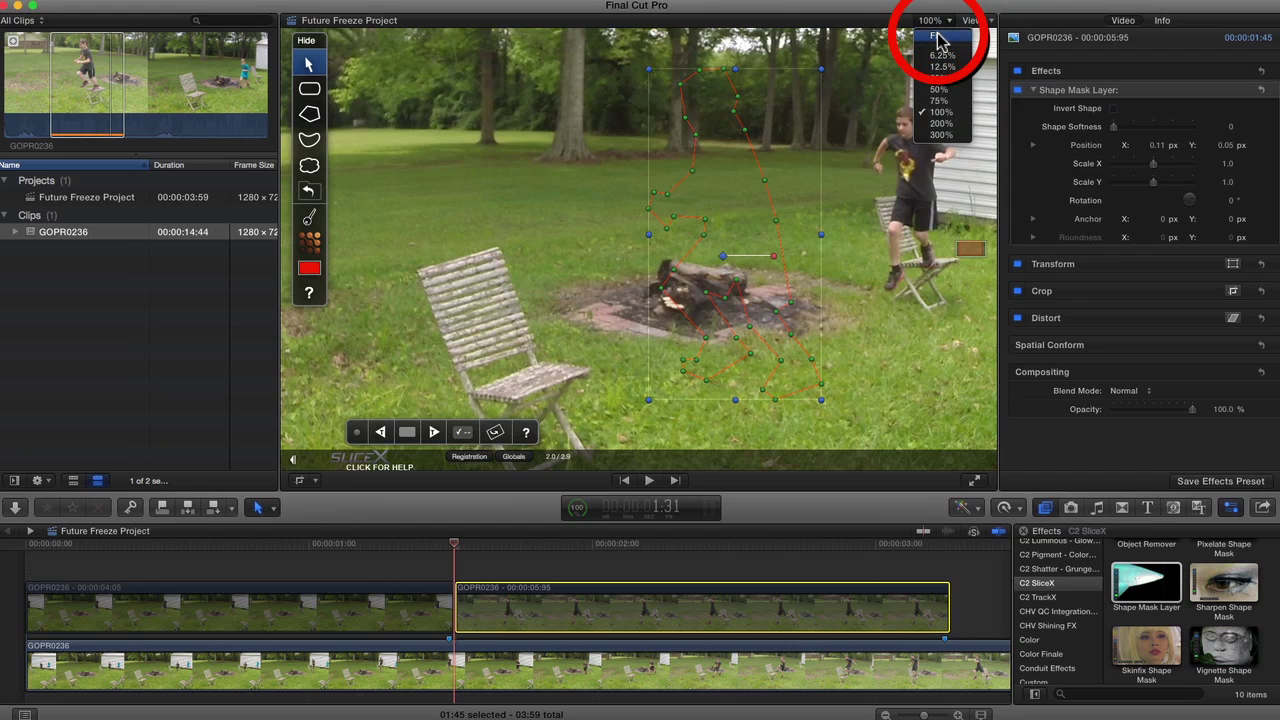
pyautogui.click(937, 37)
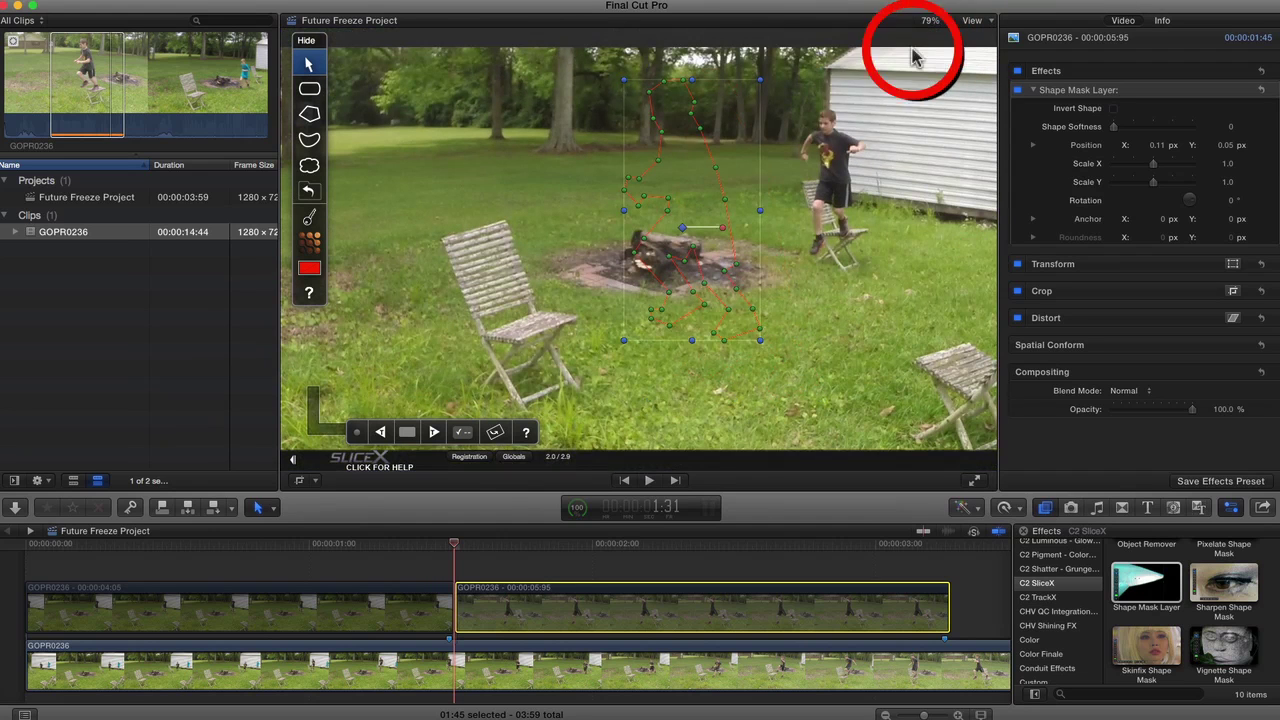
# Play the project from the start, scrub through both stills, and enlarge the timeline area
pyautogui.click(430, 570)
pyautogui.press('Home')
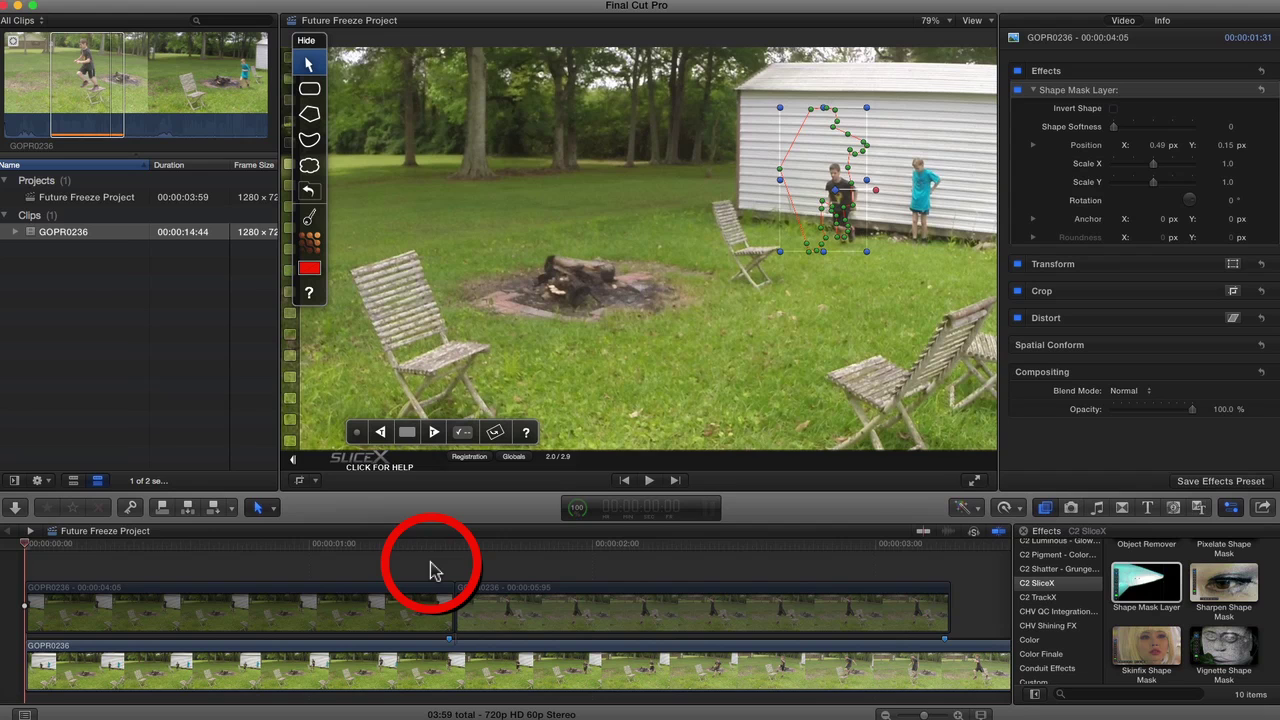
pyautogui.press('space')
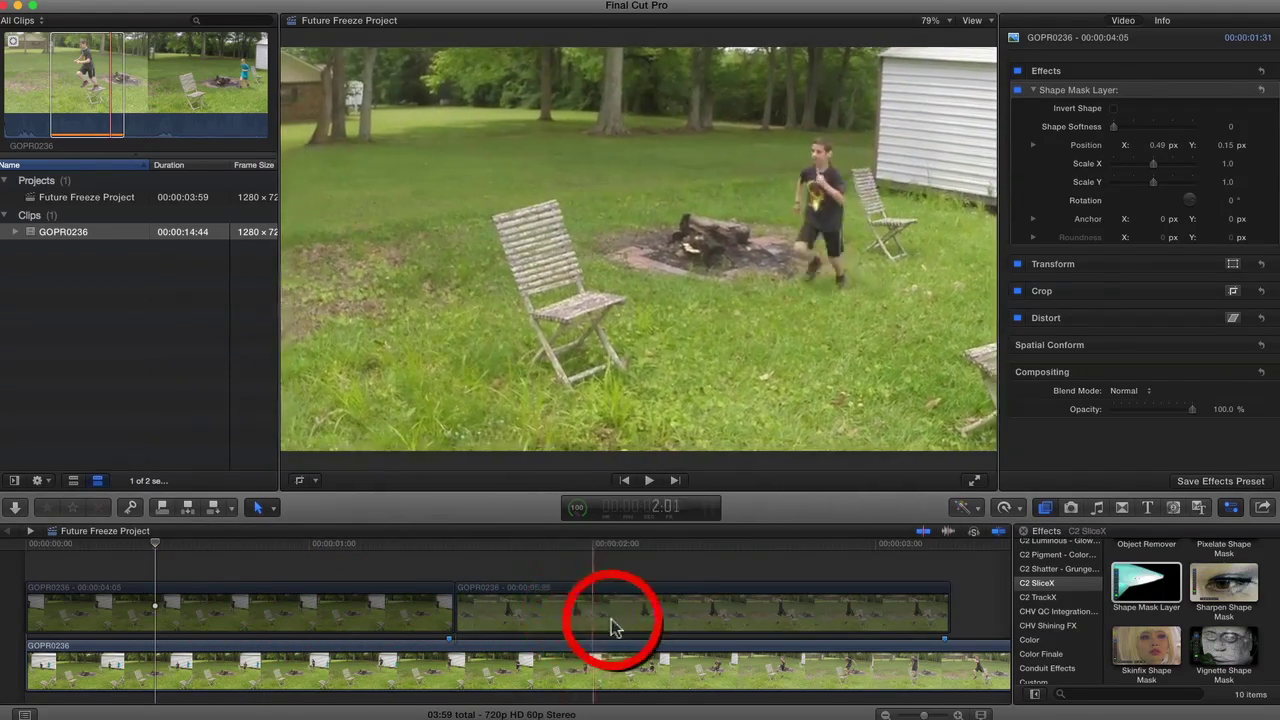
pyautogui.click(793, 636)
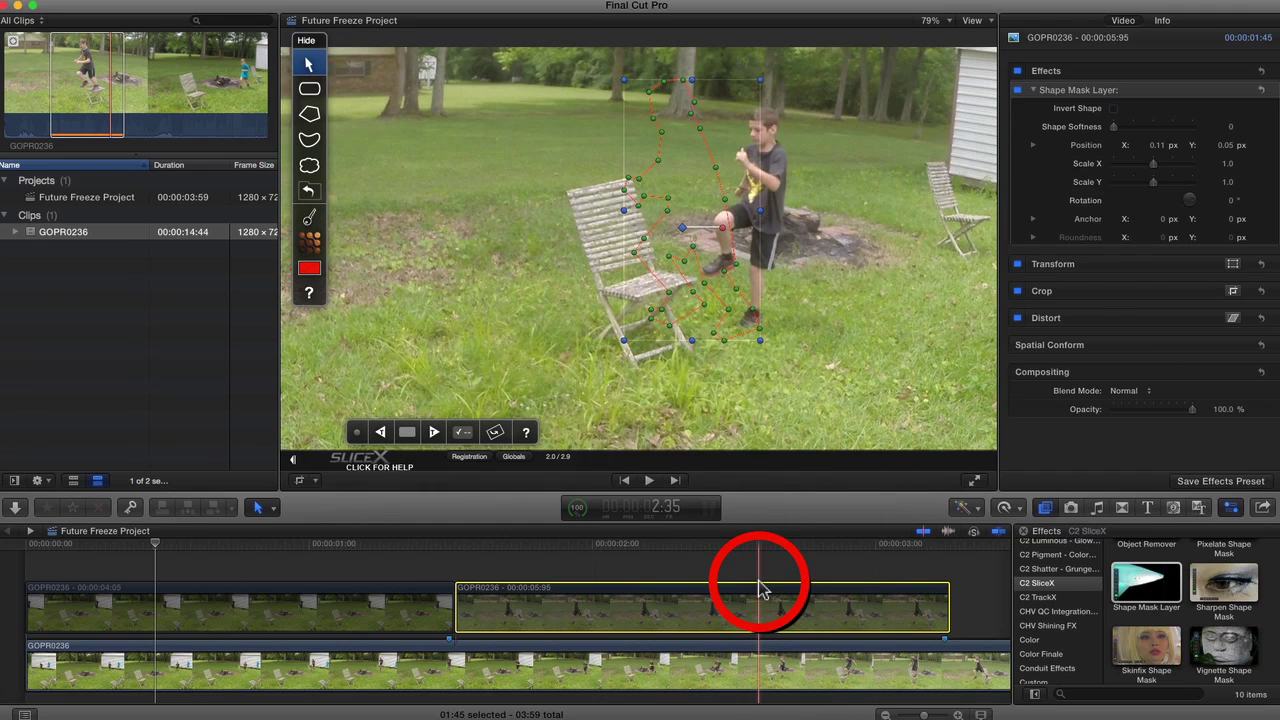
pyautogui.click(784, 555)
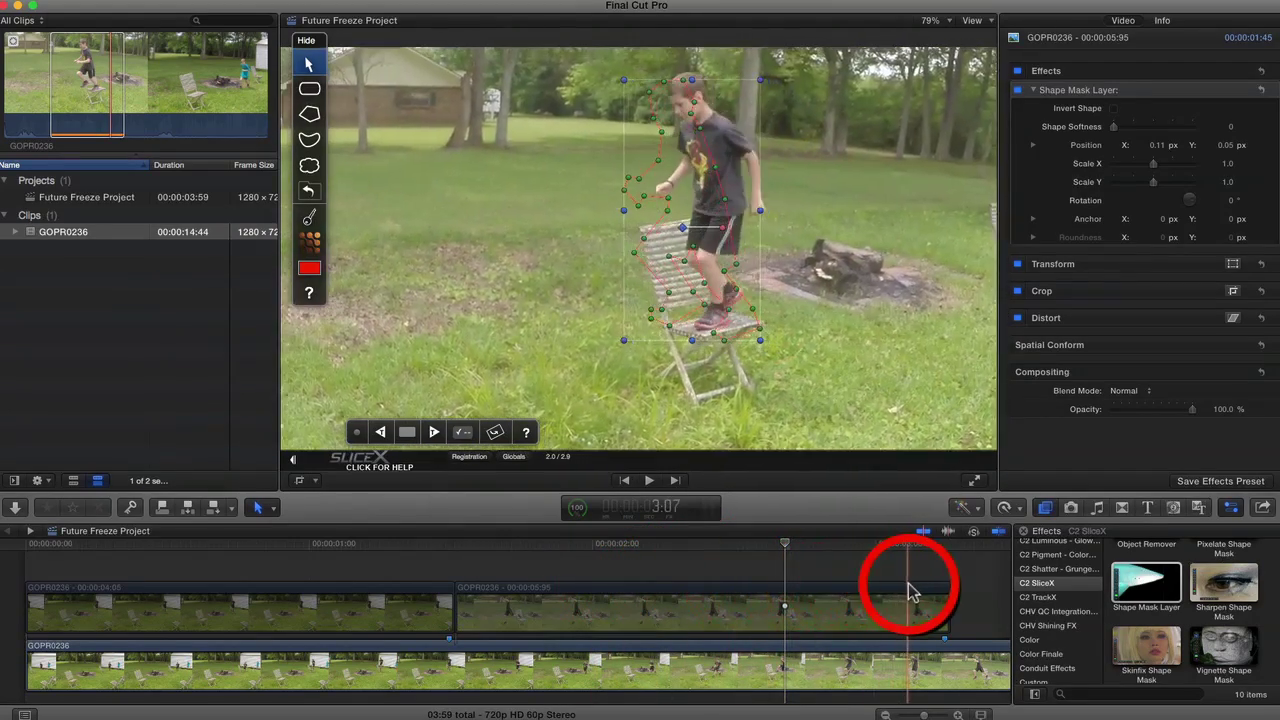
pyautogui.click(731, 588)
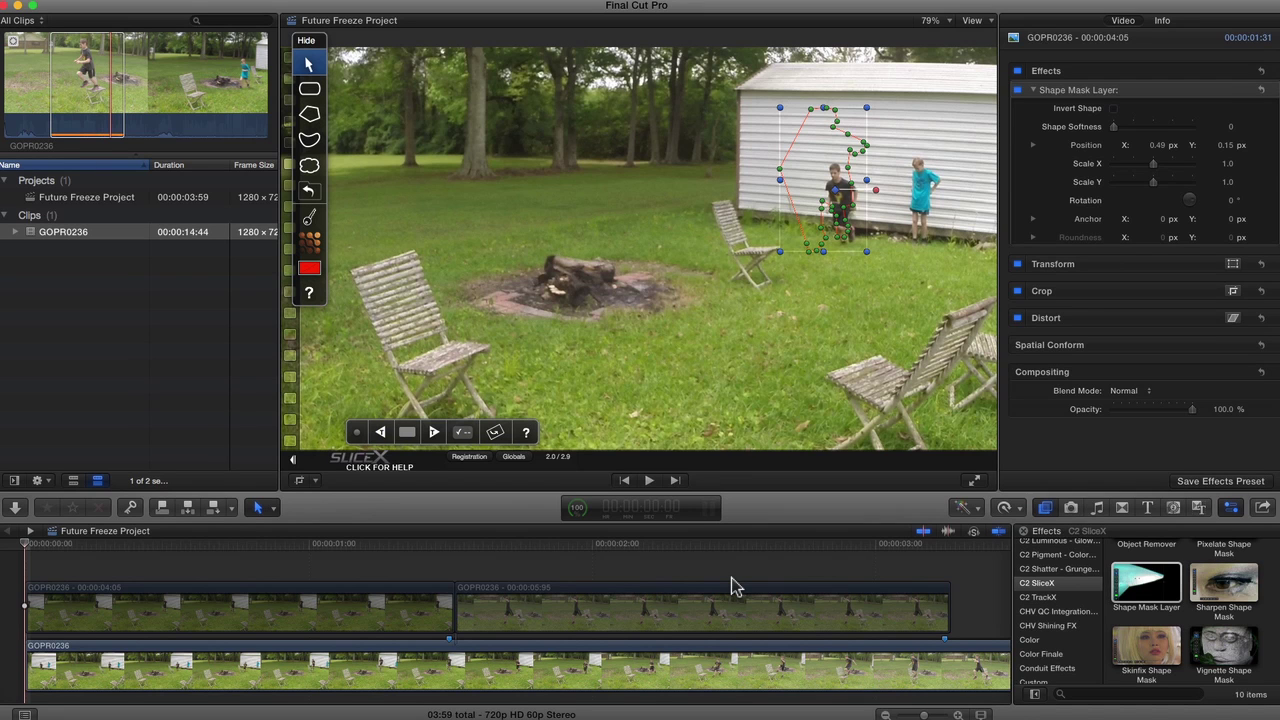
pyautogui.moveTo(536, 525)
pyautogui.mouseDown()
pyautogui.moveTo(531, 373)
pyautogui.moveTo(536, 382)
pyautogui.mouseUp()
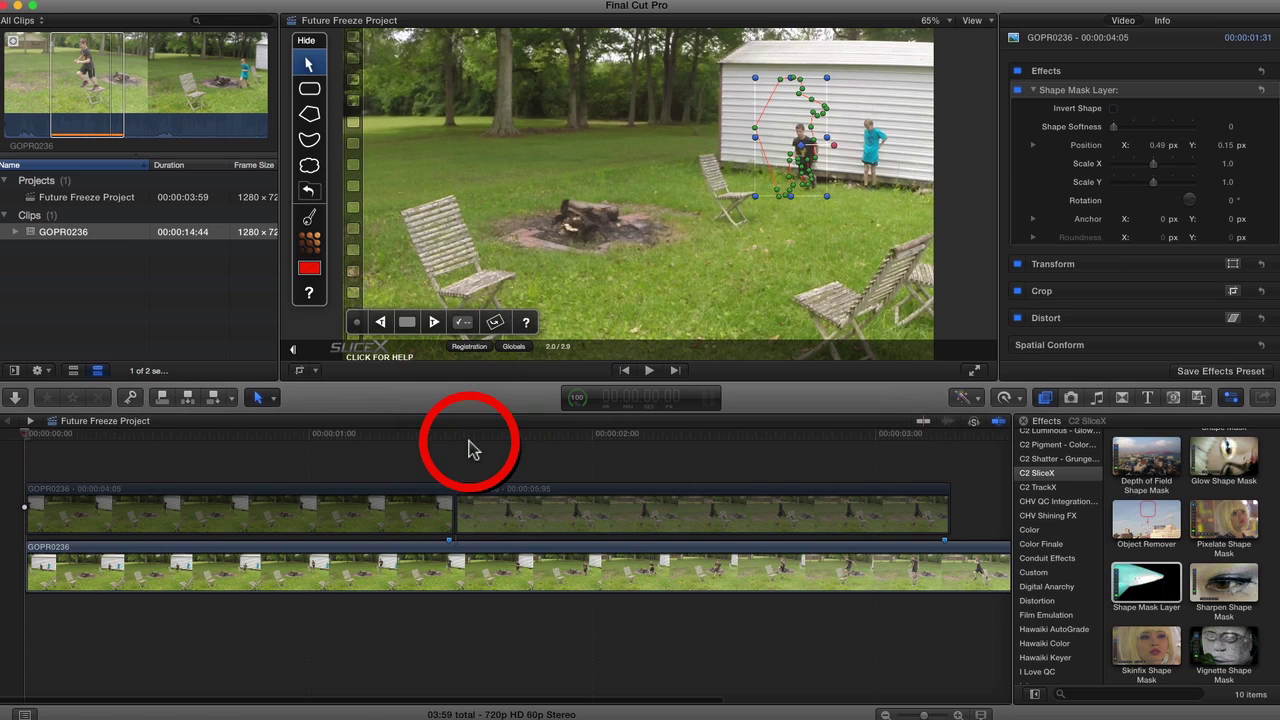
# Connect a C2 TrackX Simple Tracker generator above the first masked still, spanning its 1:31 length
pyautogui.click(1175, 398)
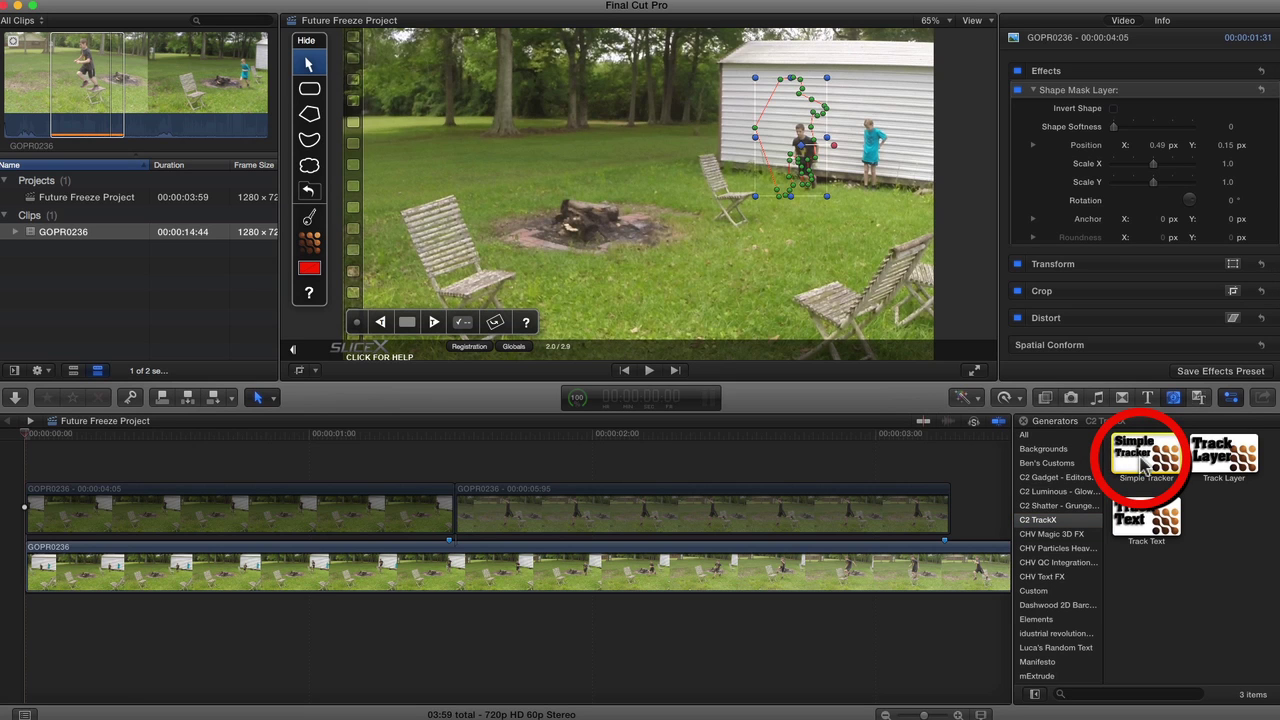
pyautogui.click(268, 512)
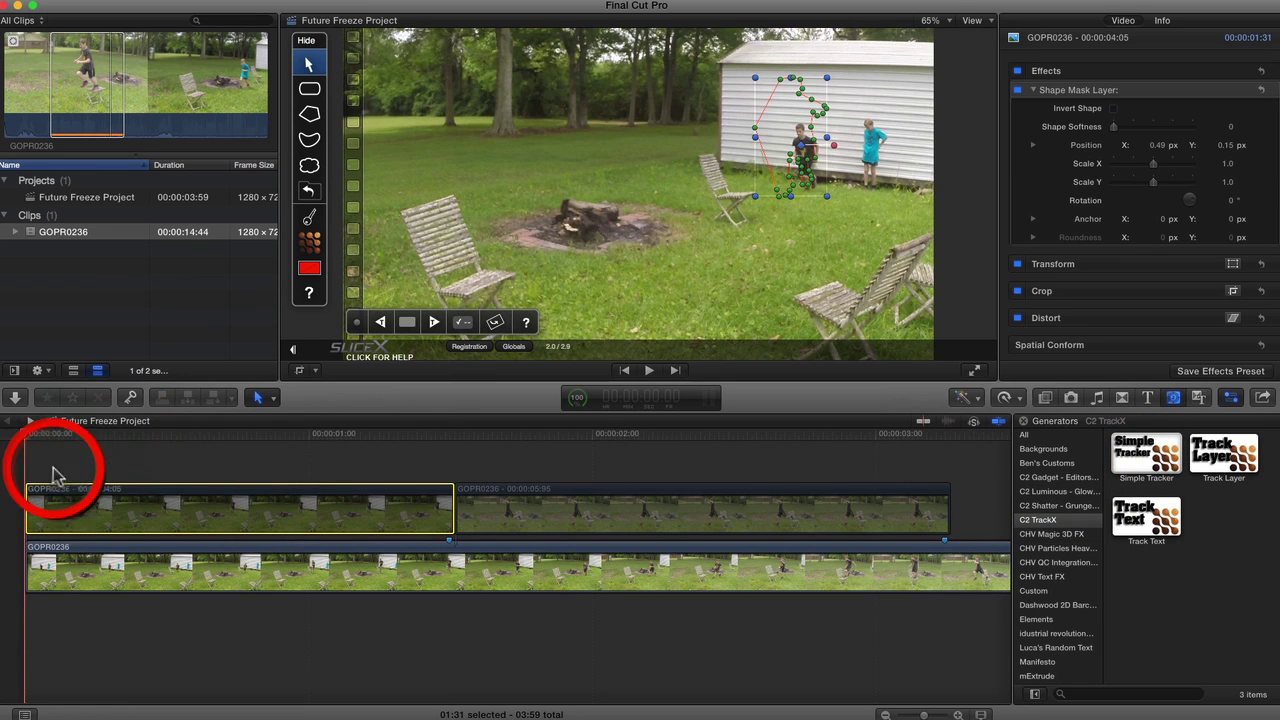
pyautogui.click(76, 500)
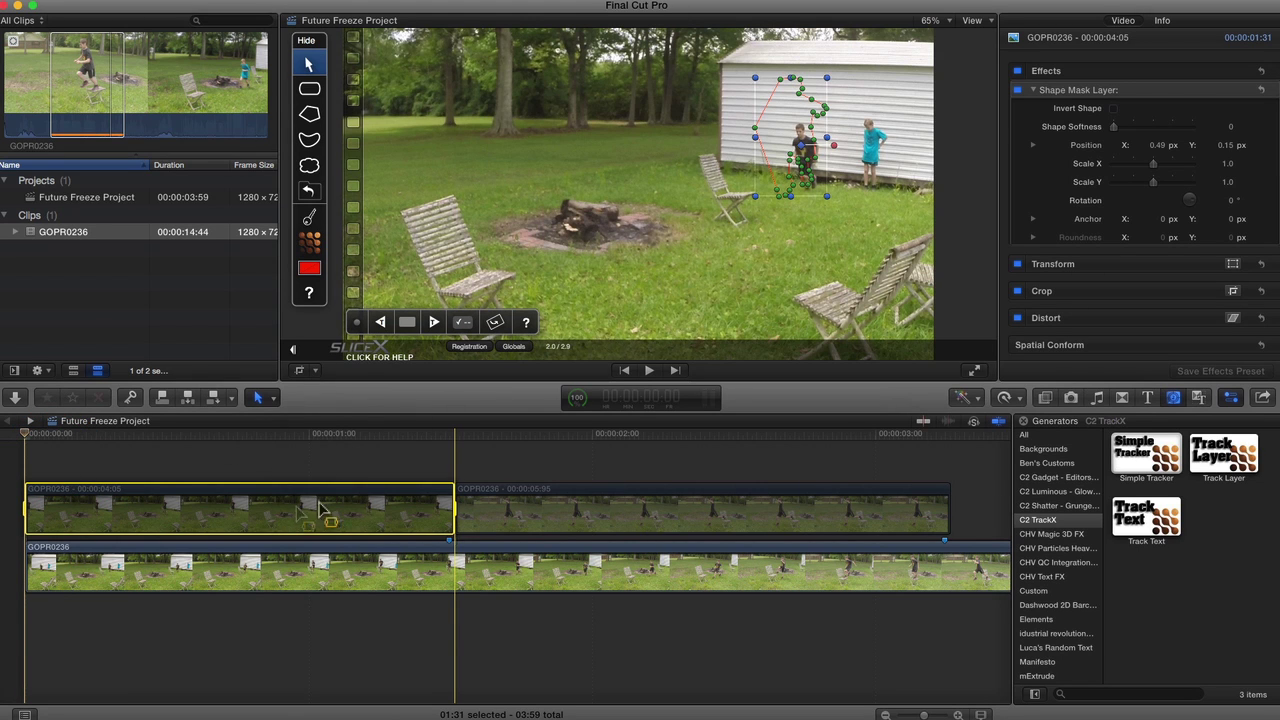
pyautogui.click(1151, 458)
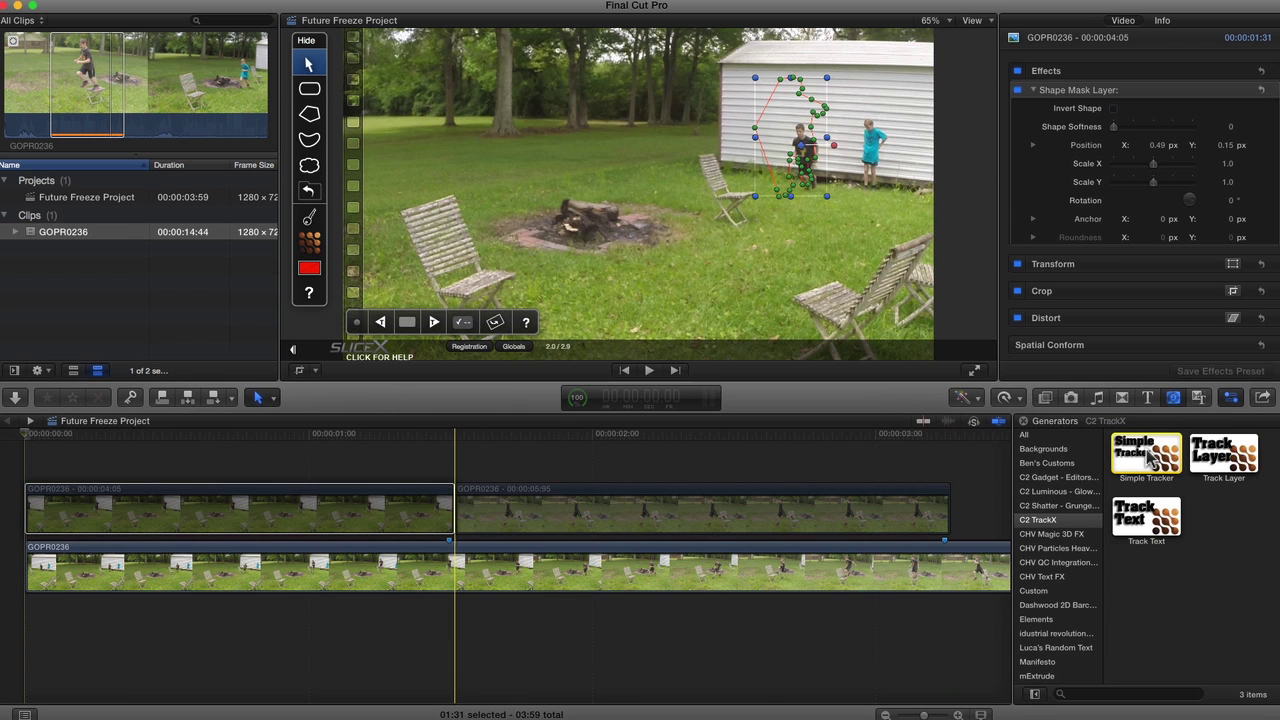
pyautogui.moveTo(1151, 458); pyautogui.dragTo(408, 530)
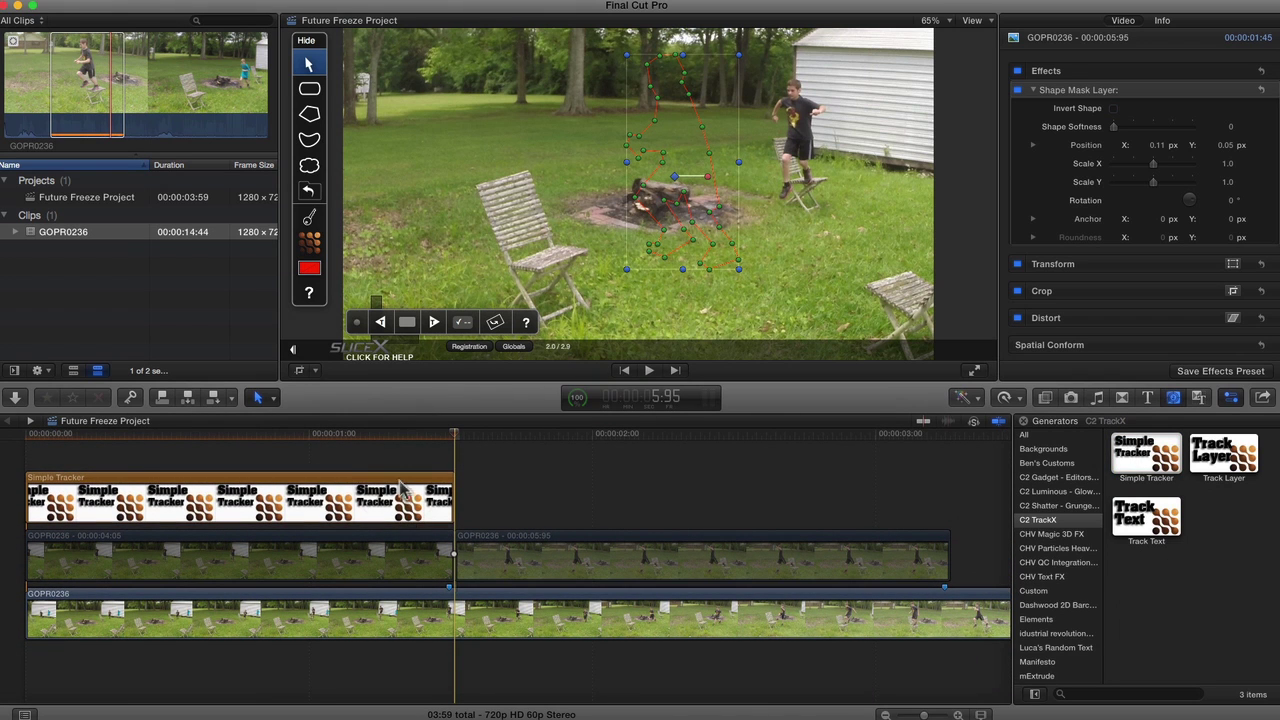
# Duplicate the Simple Tracker clip onto a new track above it
pyautogui.click(380, 500)
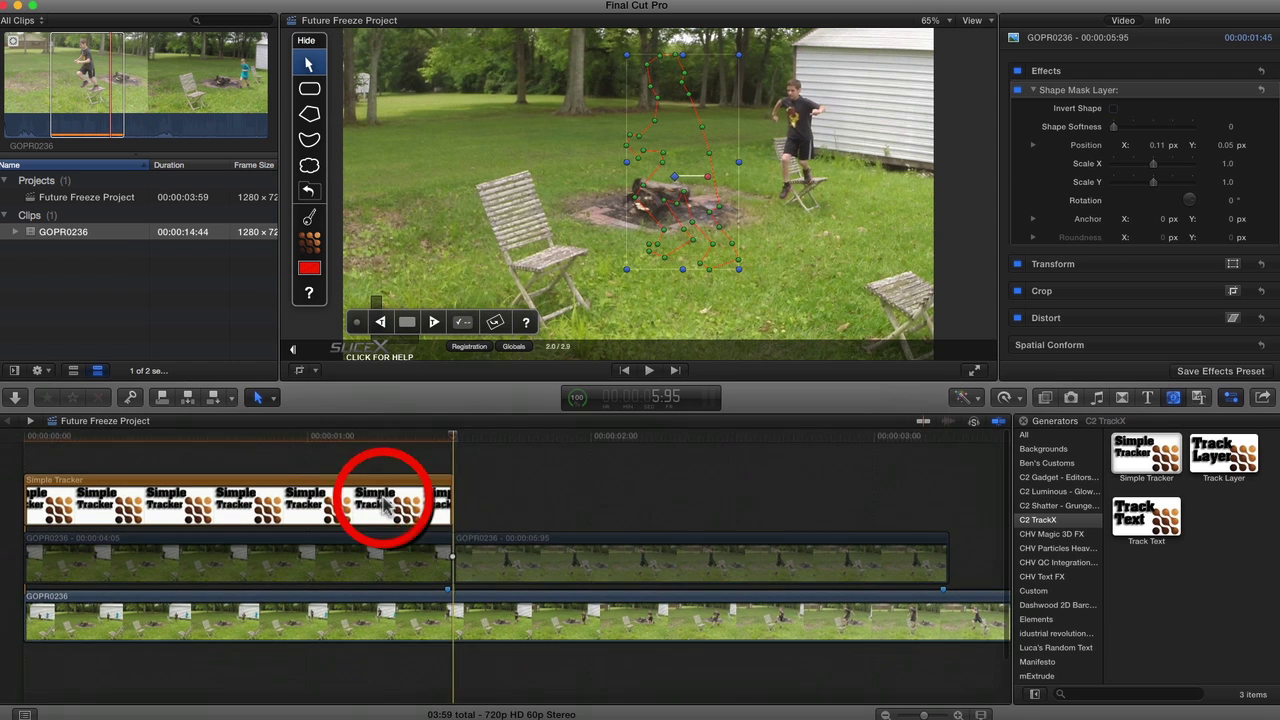
pyautogui.click(1035, 422)
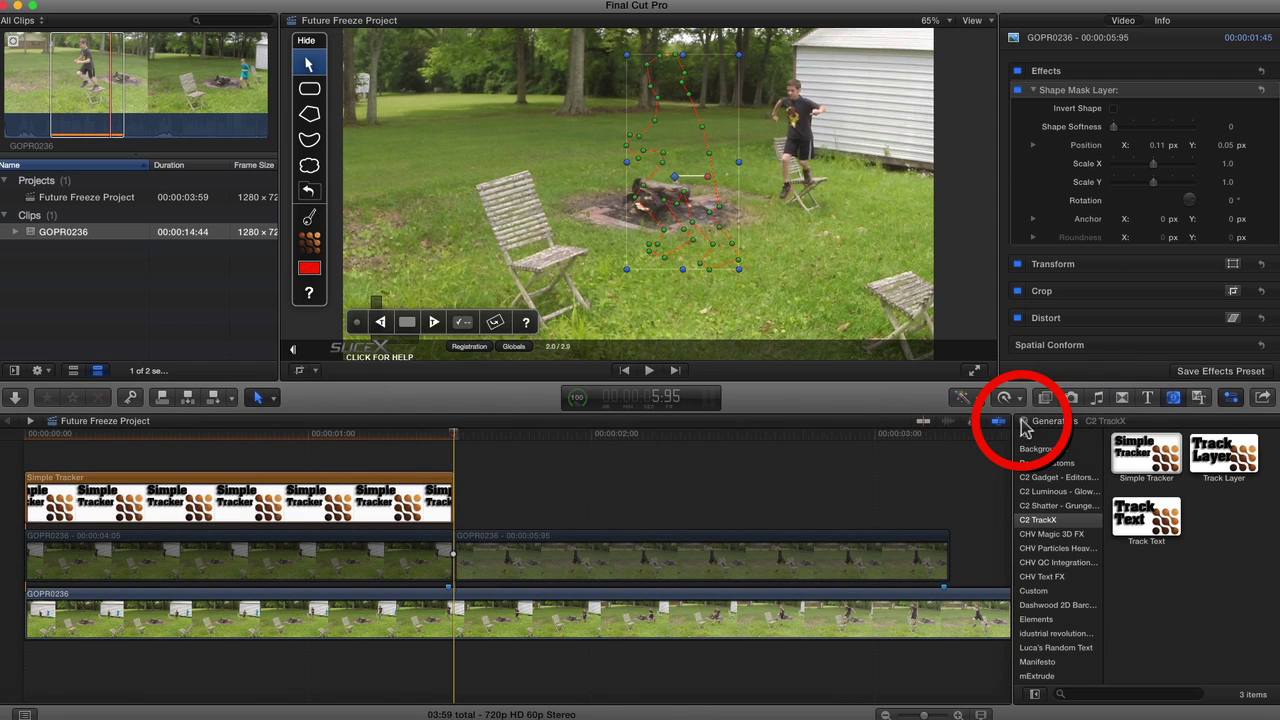
pyautogui.click(1025, 428)
pyautogui.click(523, 510)
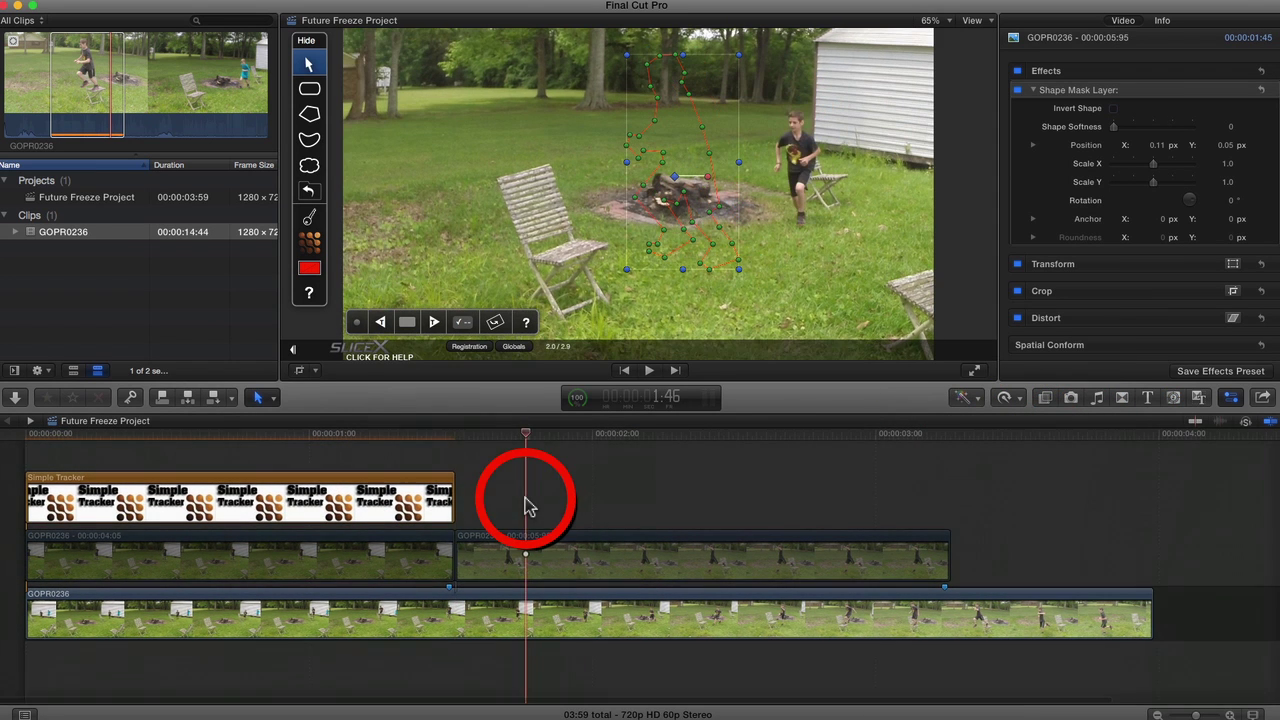
pyautogui.click(385, 497)
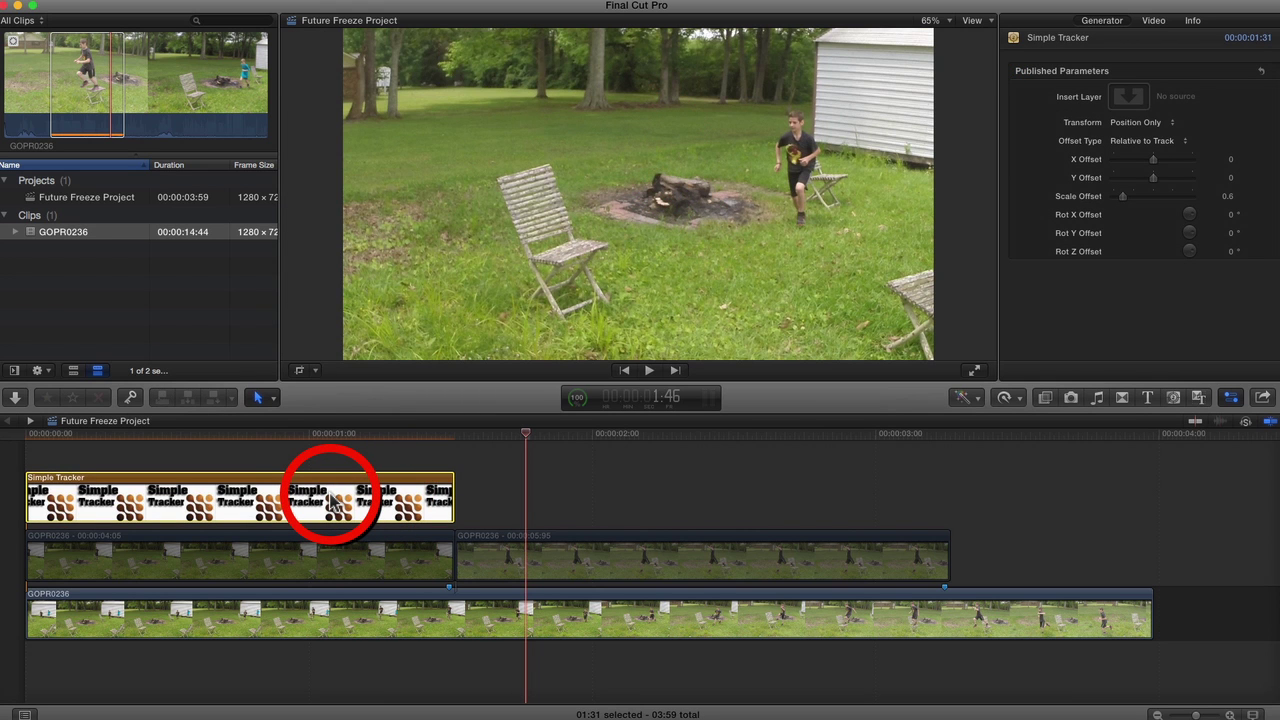
pyautogui.moveTo(333, 500)
pyautogui.mouseDown()
pyautogui.moveTo(327, 462)
pyautogui.moveTo(492, 467)
pyautogui.mouseUp()
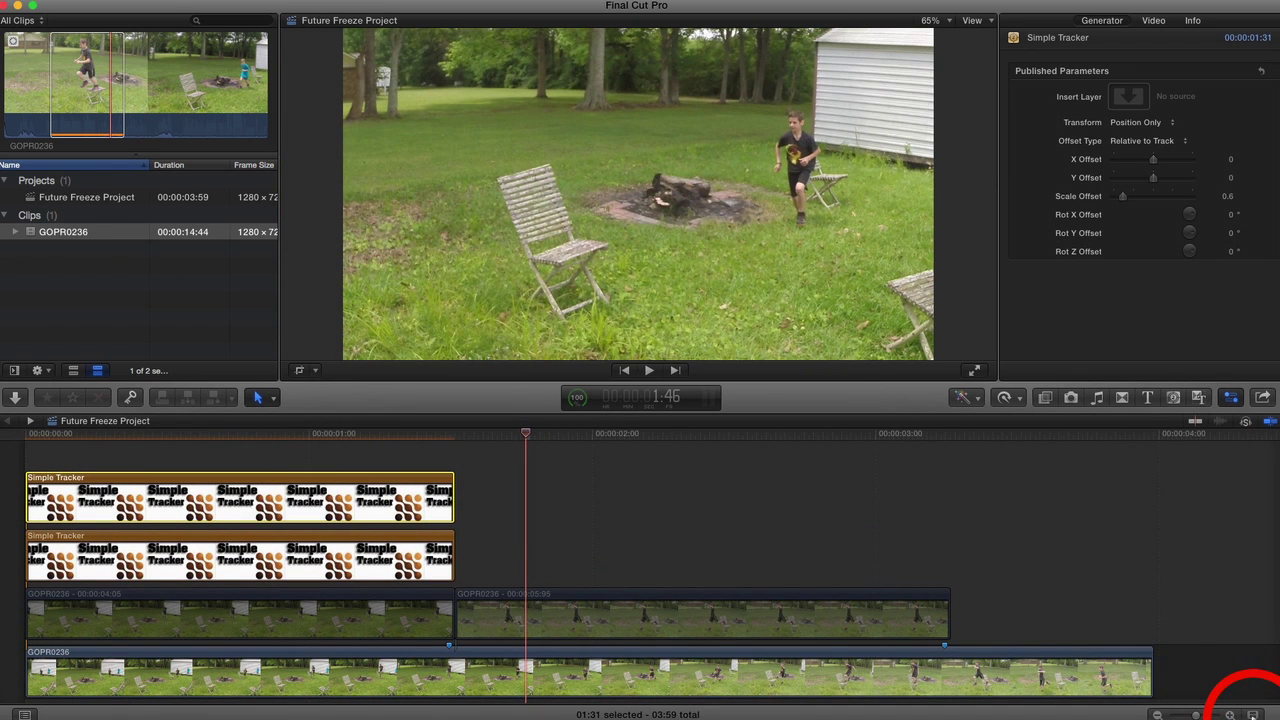
# Reduce the timeline clip height in the Clip Appearance options
pyautogui.click(1252, 712)
pyautogui.moveTo(1182, 647); pyautogui.dragTo(1174, 652)
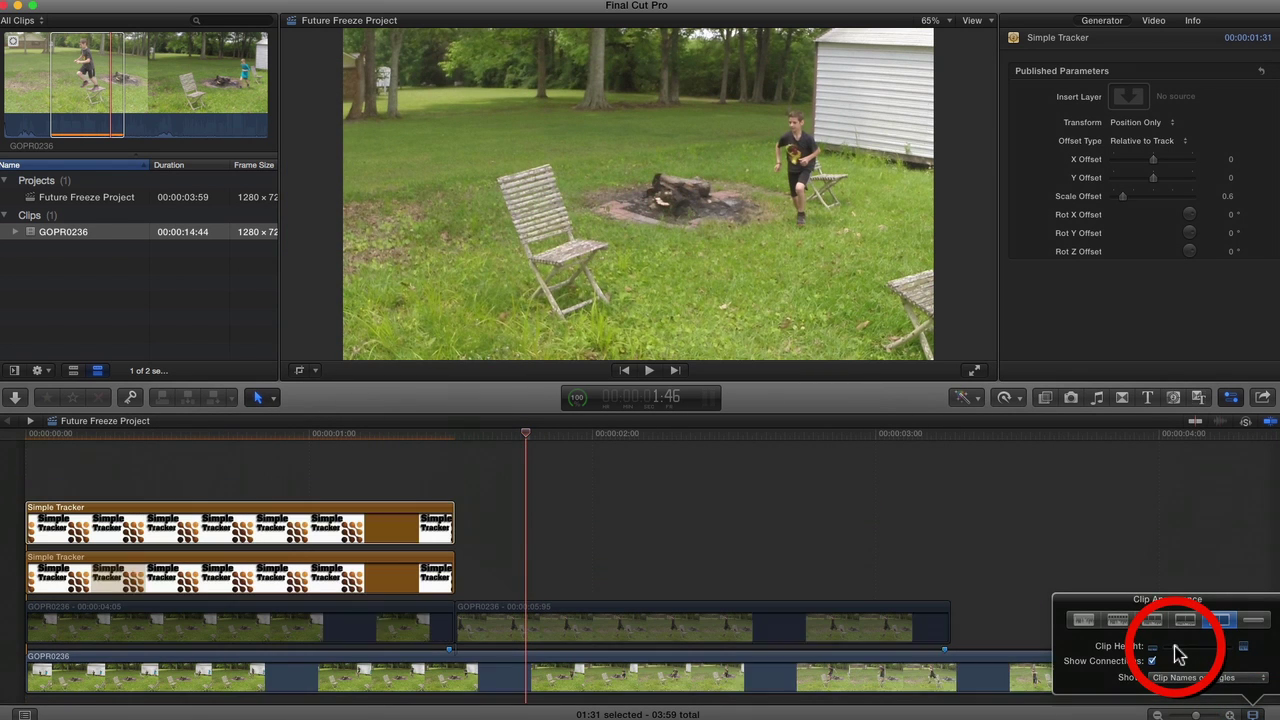
pyautogui.click(697, 490)
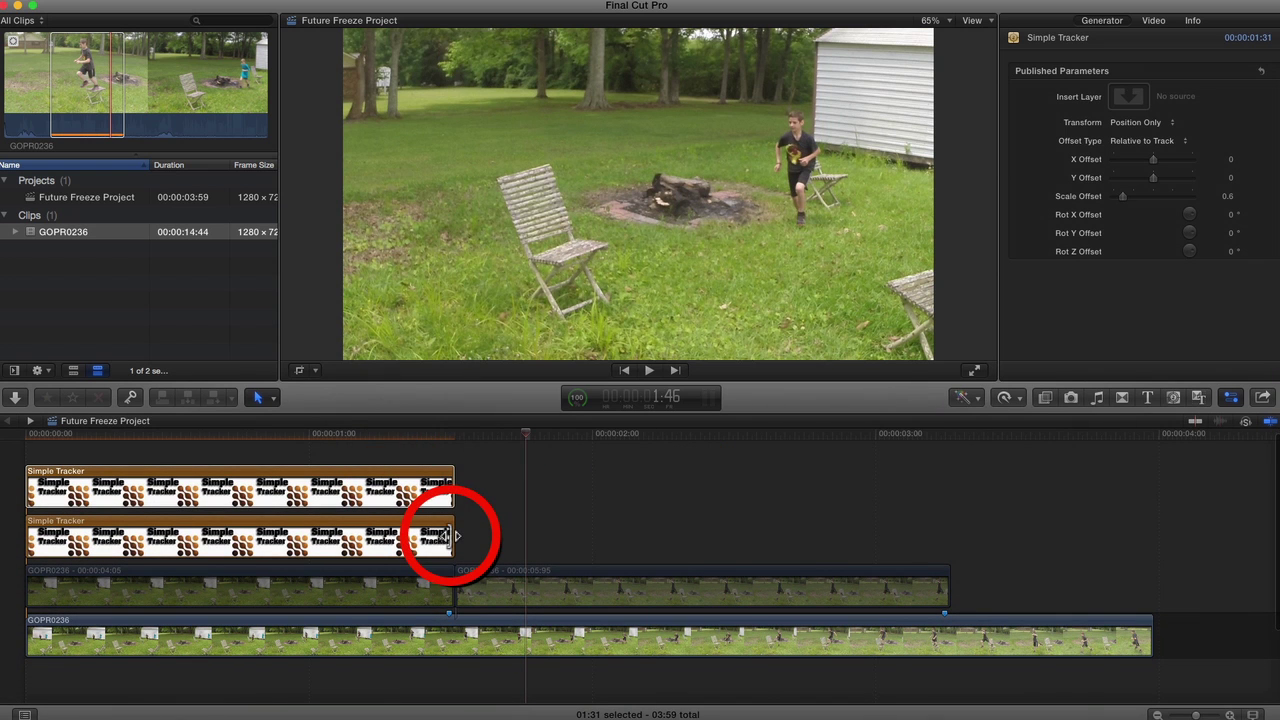
# Extend the lower Simple Tracker to 3:16 so it covers the second still
pyautogui.moveTo(453, 537); pyautogui.dragTo(953, 524)
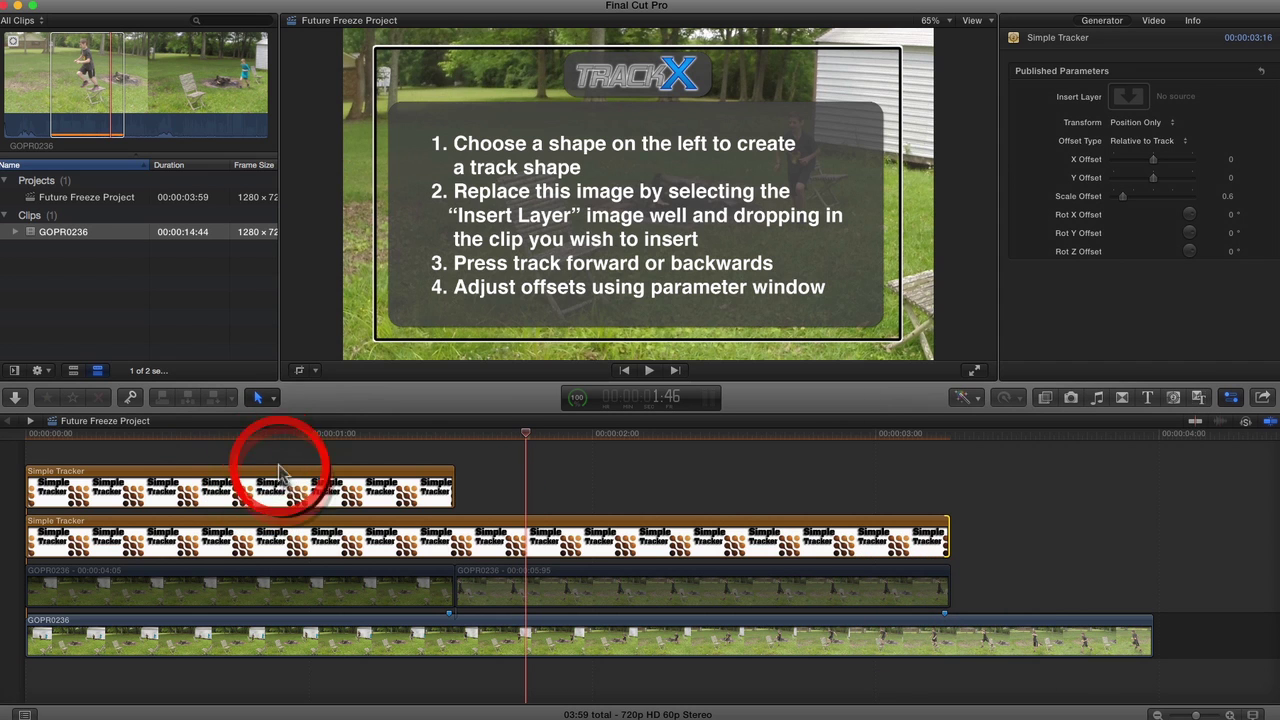
pyautogui.click(261, 434)
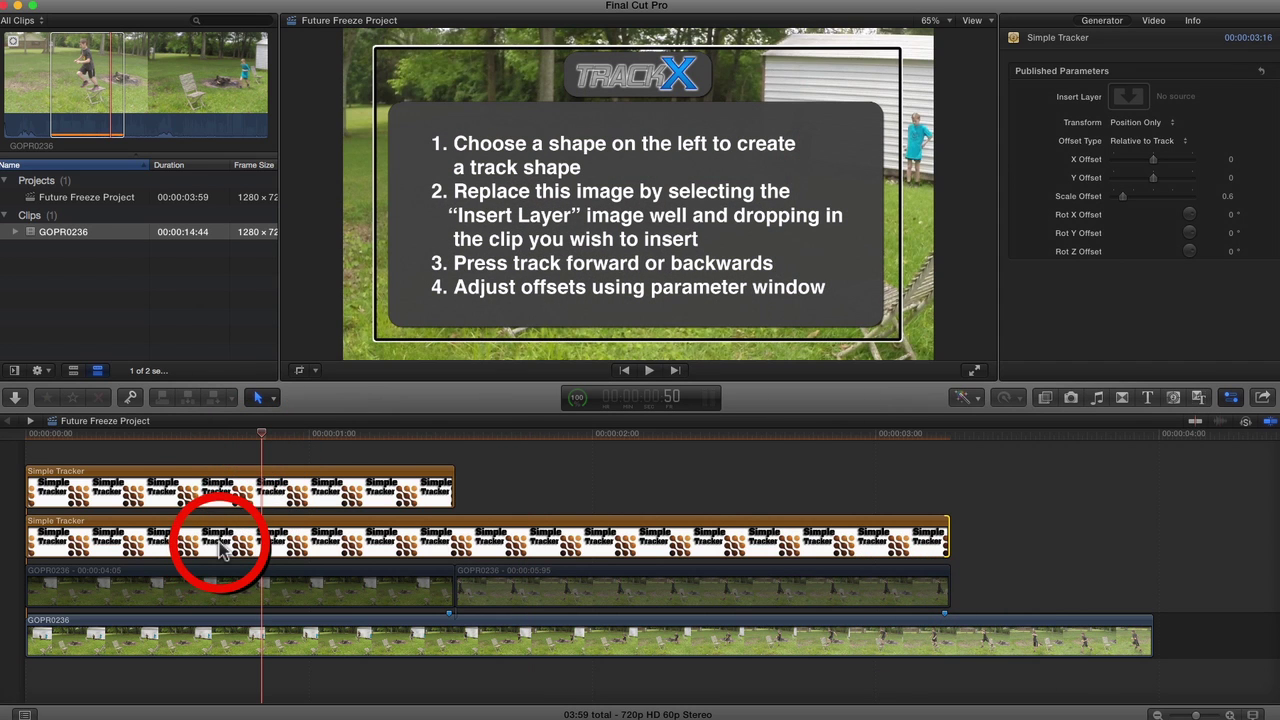
pyautogui.click(222, 548)
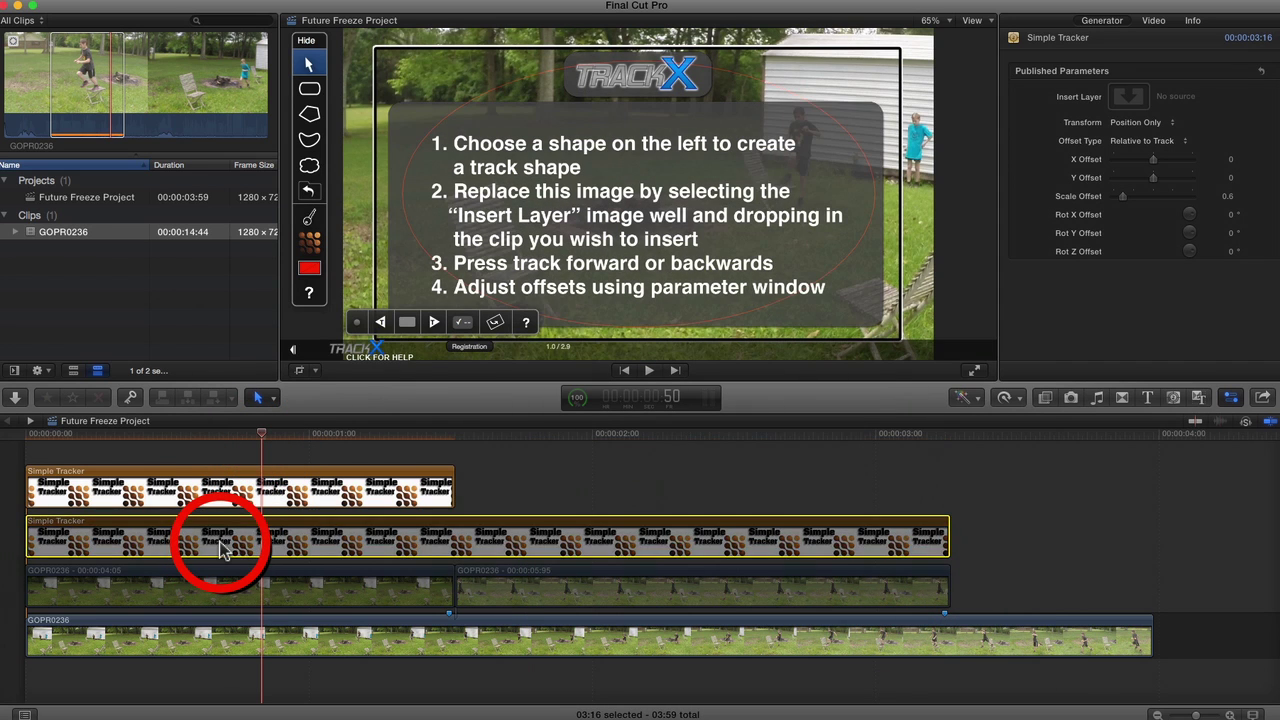
pyautogui.click(220, 490)
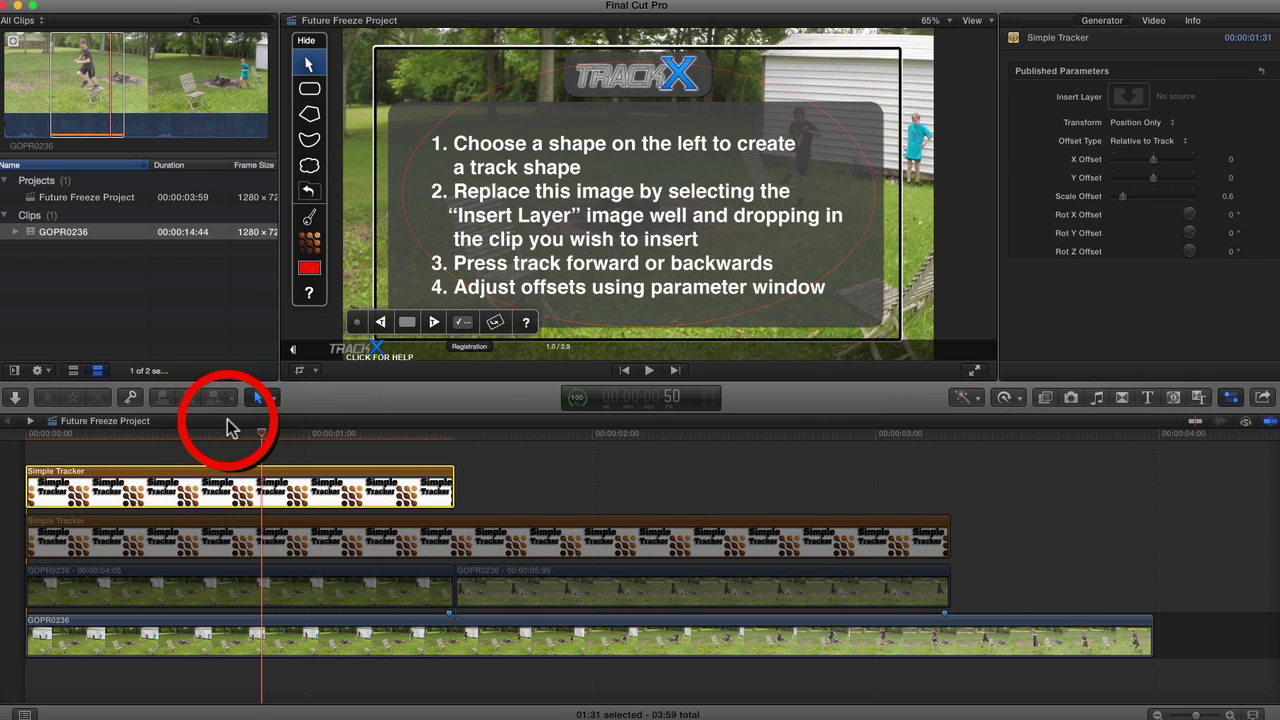
pyautogui.click(167, 433)
pyautogui.moveTo(166, 431); pyautogui.dragTo(153, 425)
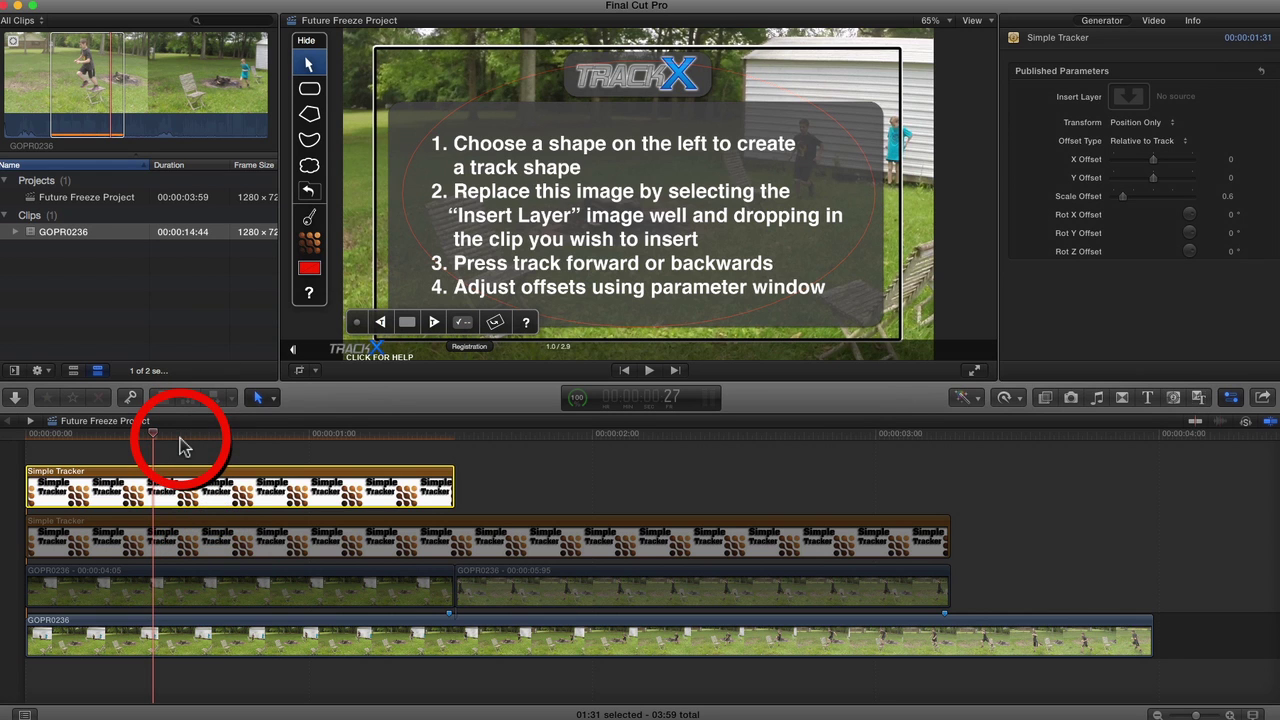
pyautogui.press('Home')
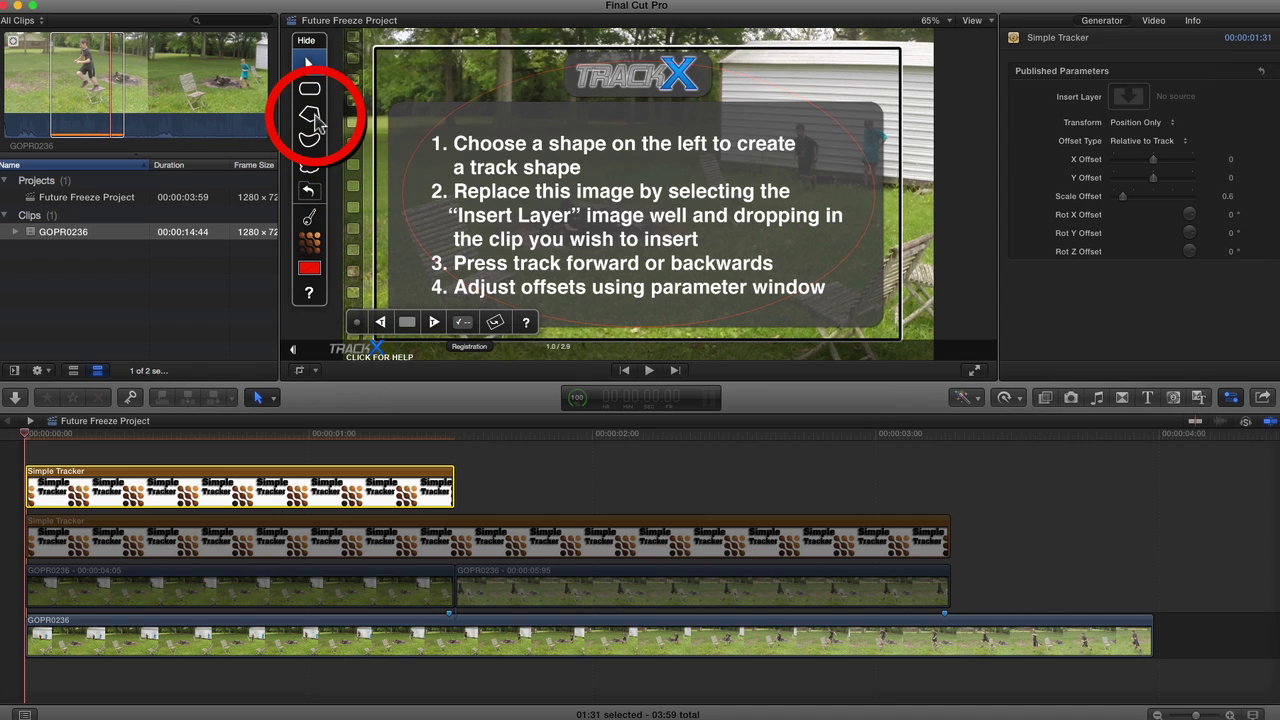
# Draw a closed polygon track shape around the chair by the shed and track it forward
pyautogui.click(312, 116)
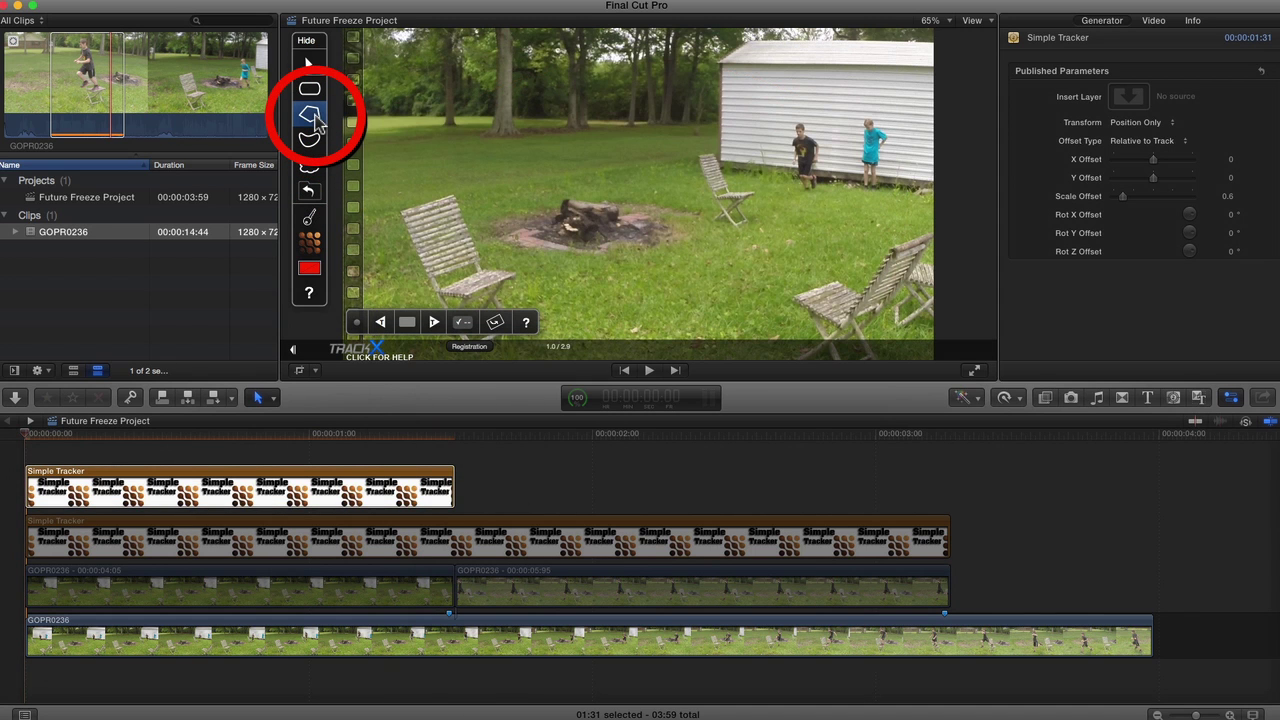
pyautogui.click(681, 149)
pyautogui.click(683, 193)
pyautogui.click(685, 208)
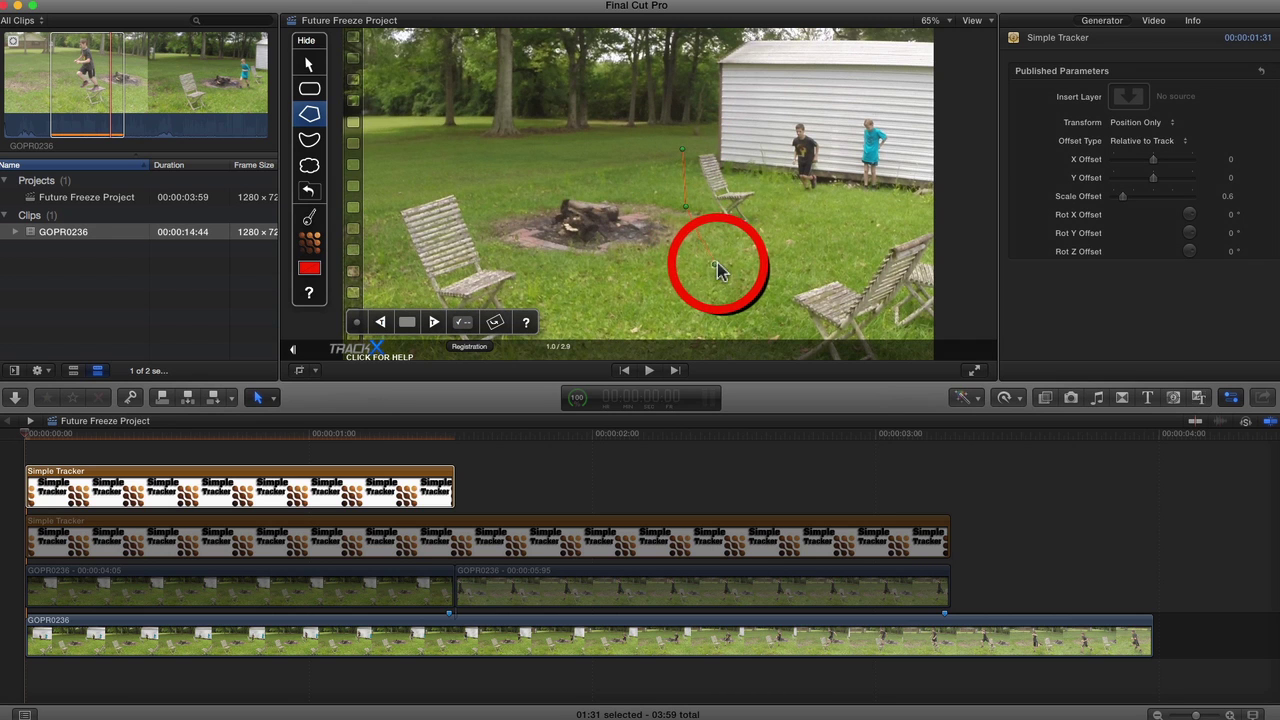
pyautogui.click(720, 245)
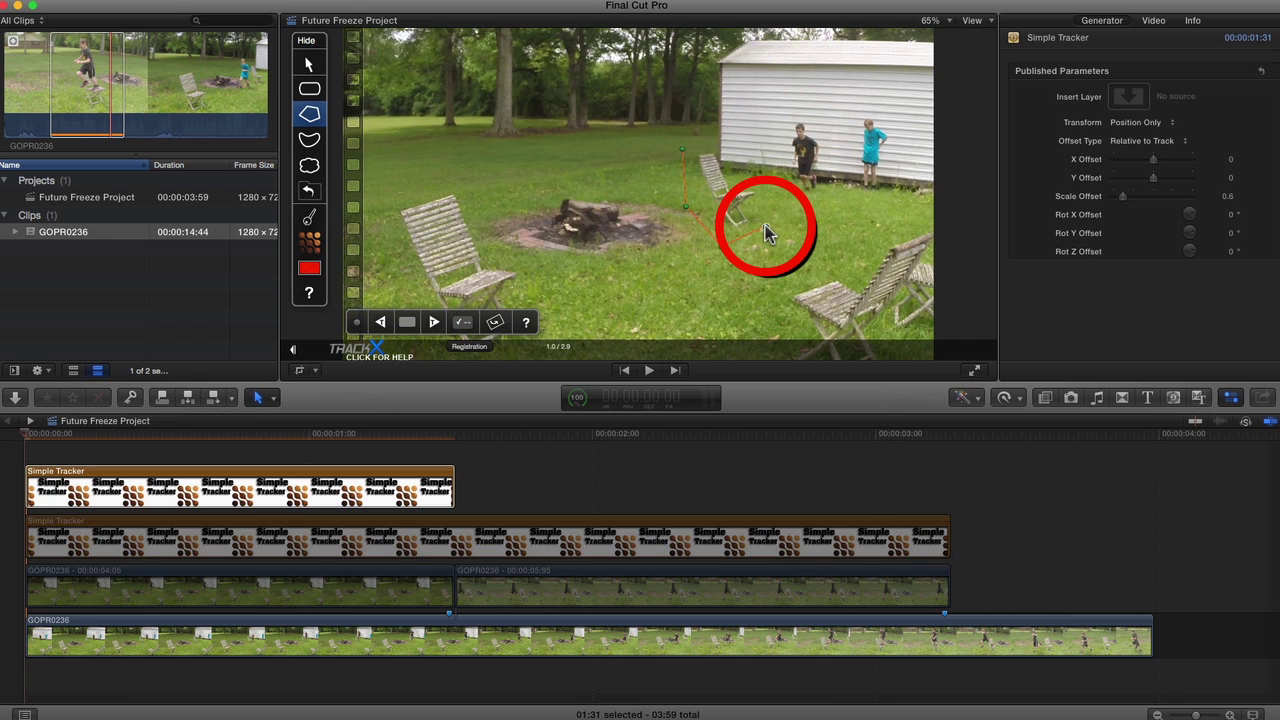
pyautogui.click(765, 227)
pyautogui.click(769, 184)
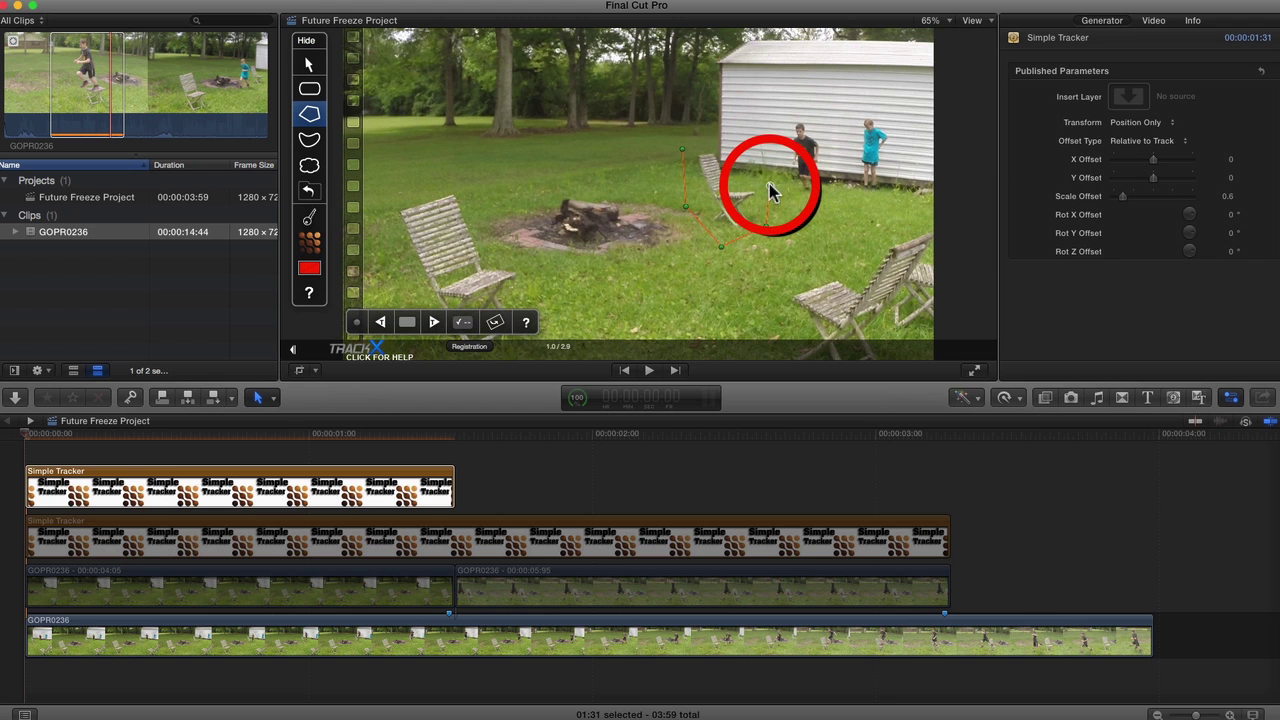
pyautogui.doubleClick(714, 133)
pyautogui.moveTo(722, 137); pyautogui.dragTo(707, 195)
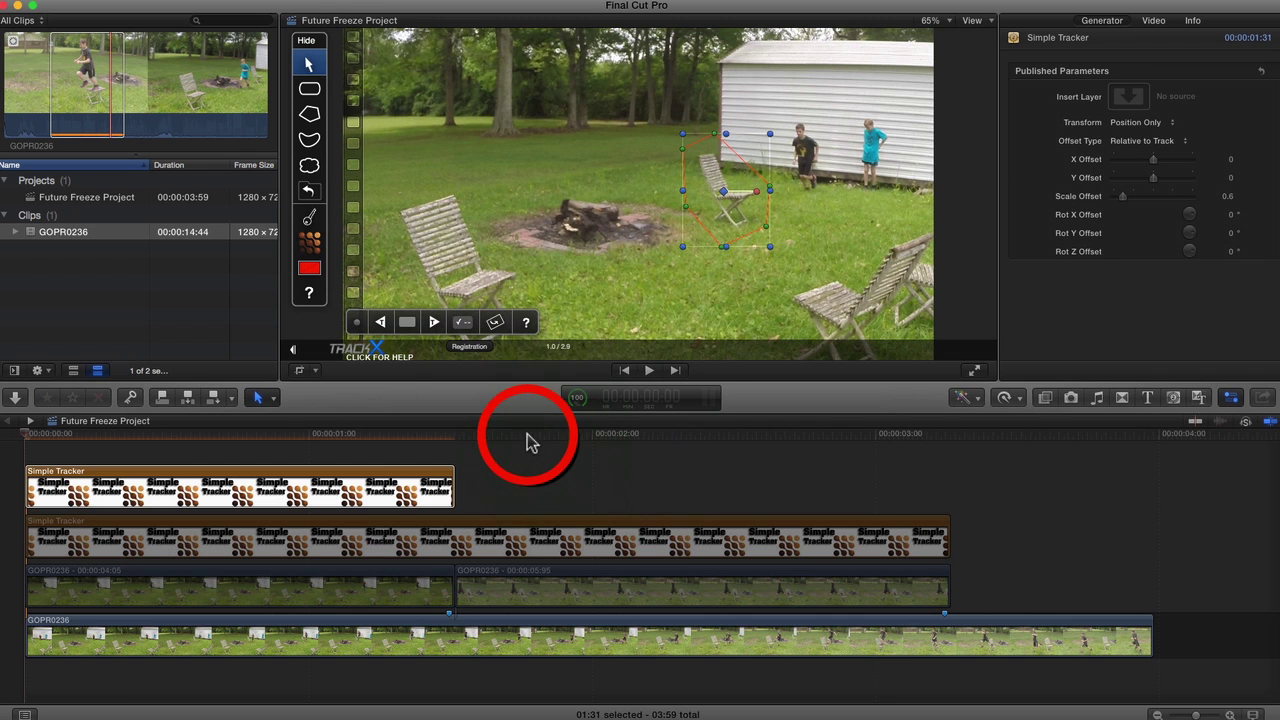
pyautogui.click(436, 322)
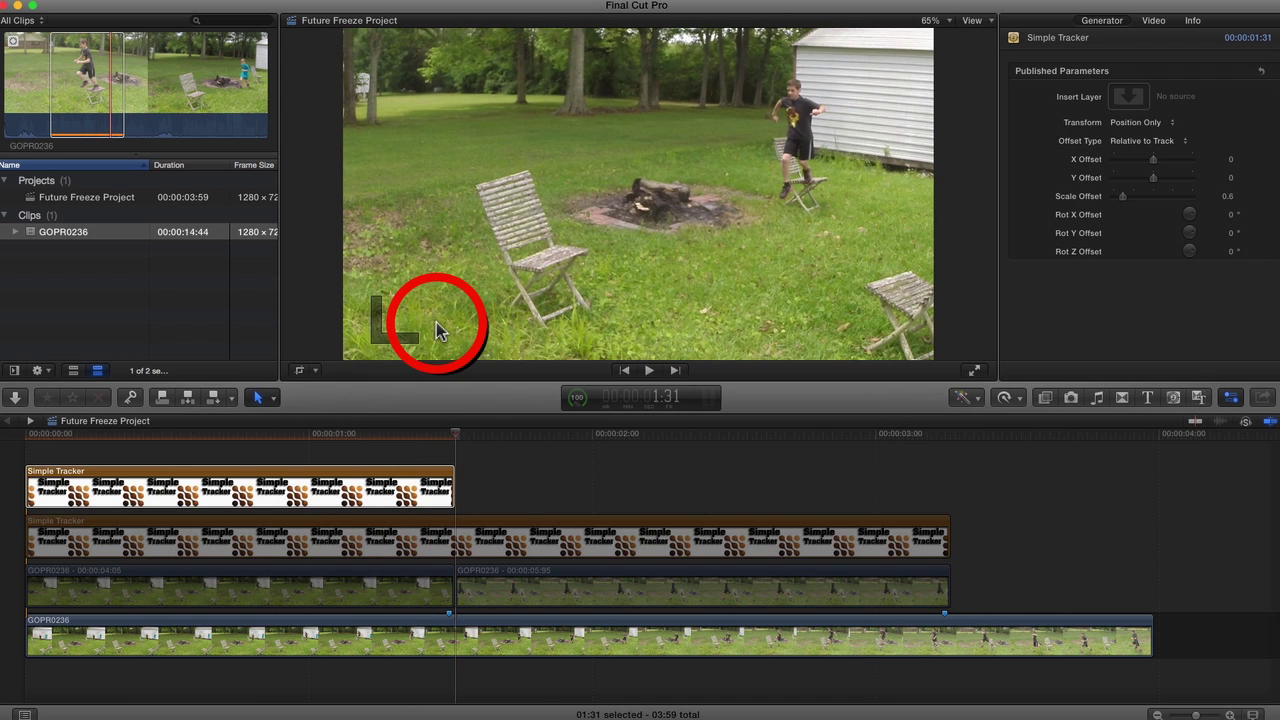
# Set the upper tracker's Insert Layer to the GOPR0236 - 00:00:04:05 clip with Scale Offset 1.0
pyautogui.click(375, 500)
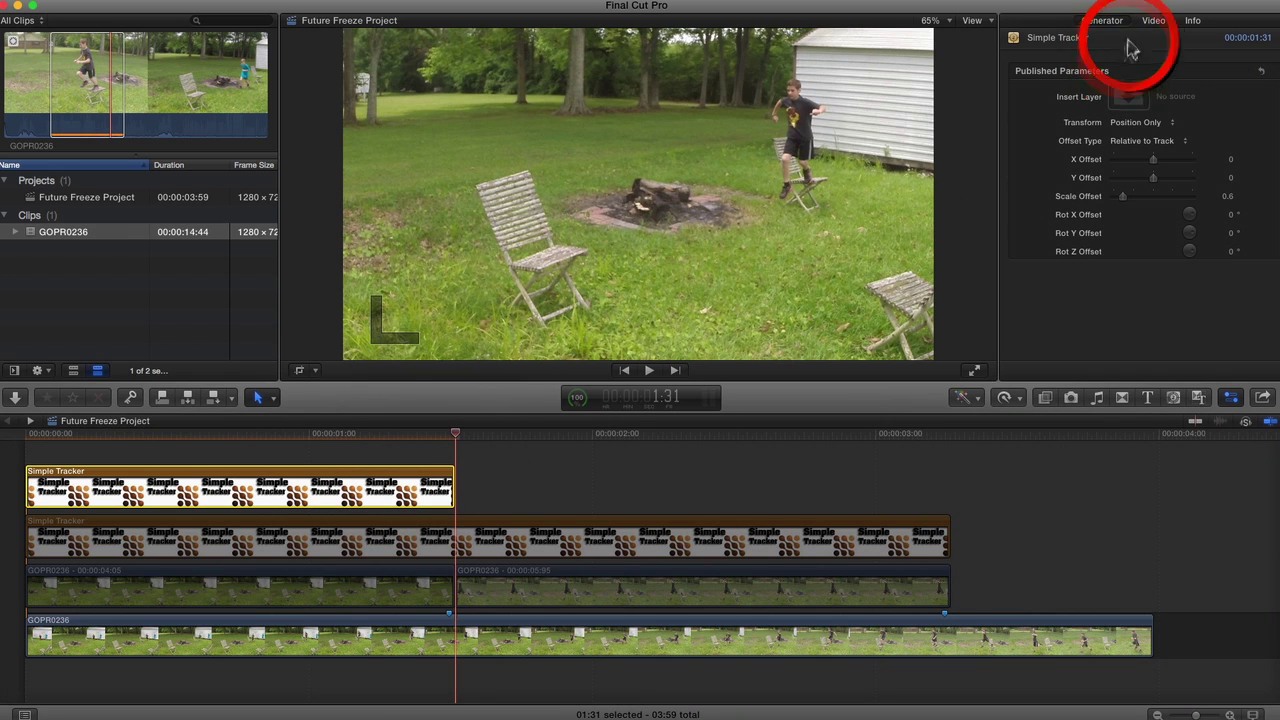
pyautogui.click(1103, 21)
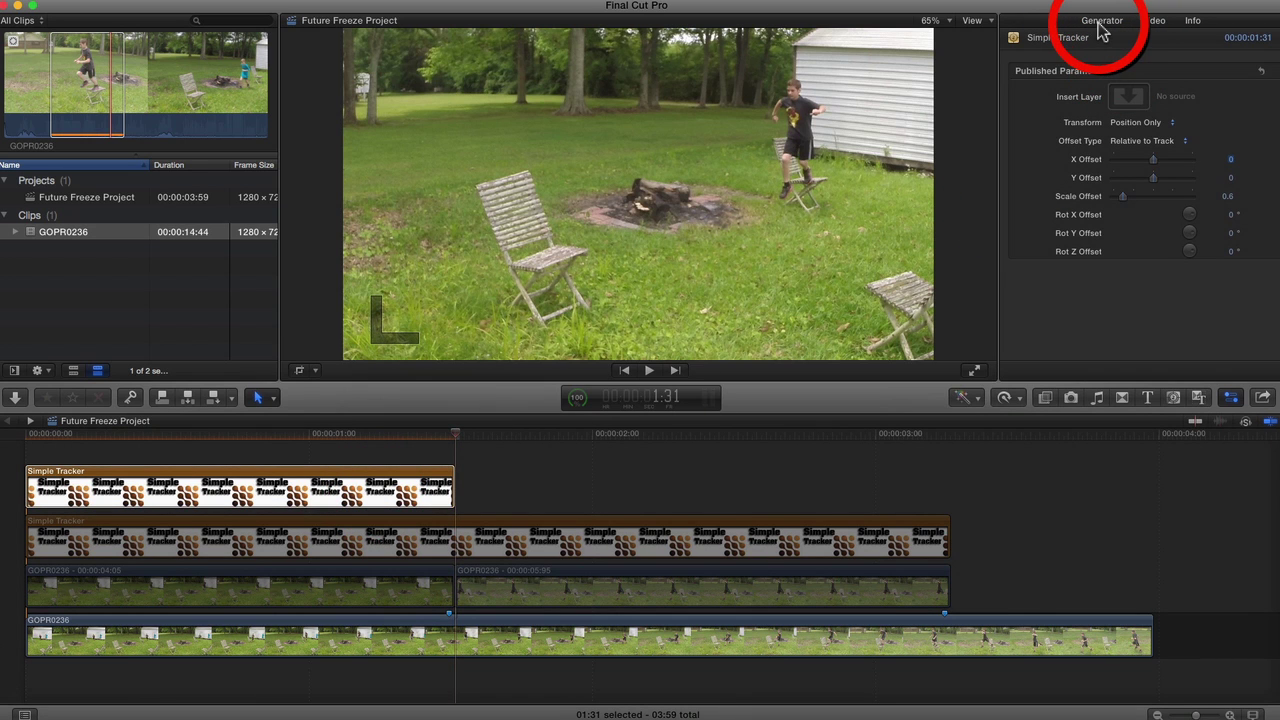
pyautogui.click(1130, 97)
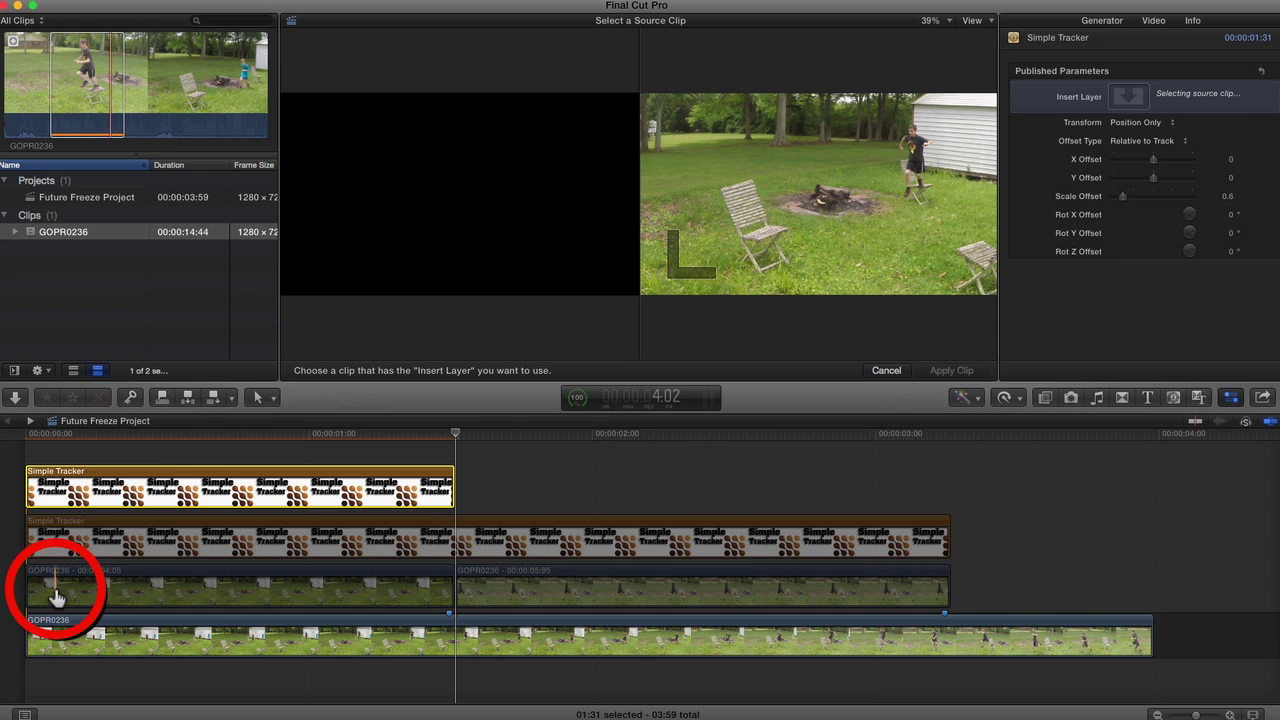
pyautogui.click(56, 598)
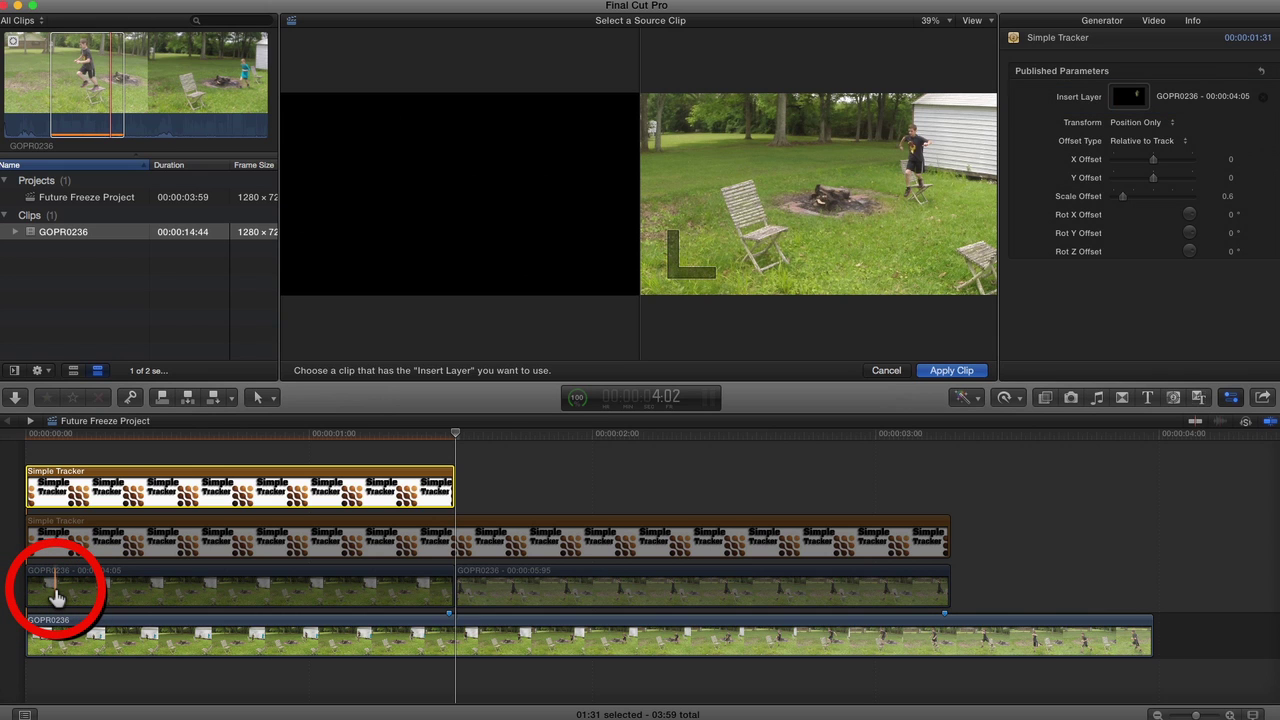
pyautogui.click(951, 371)
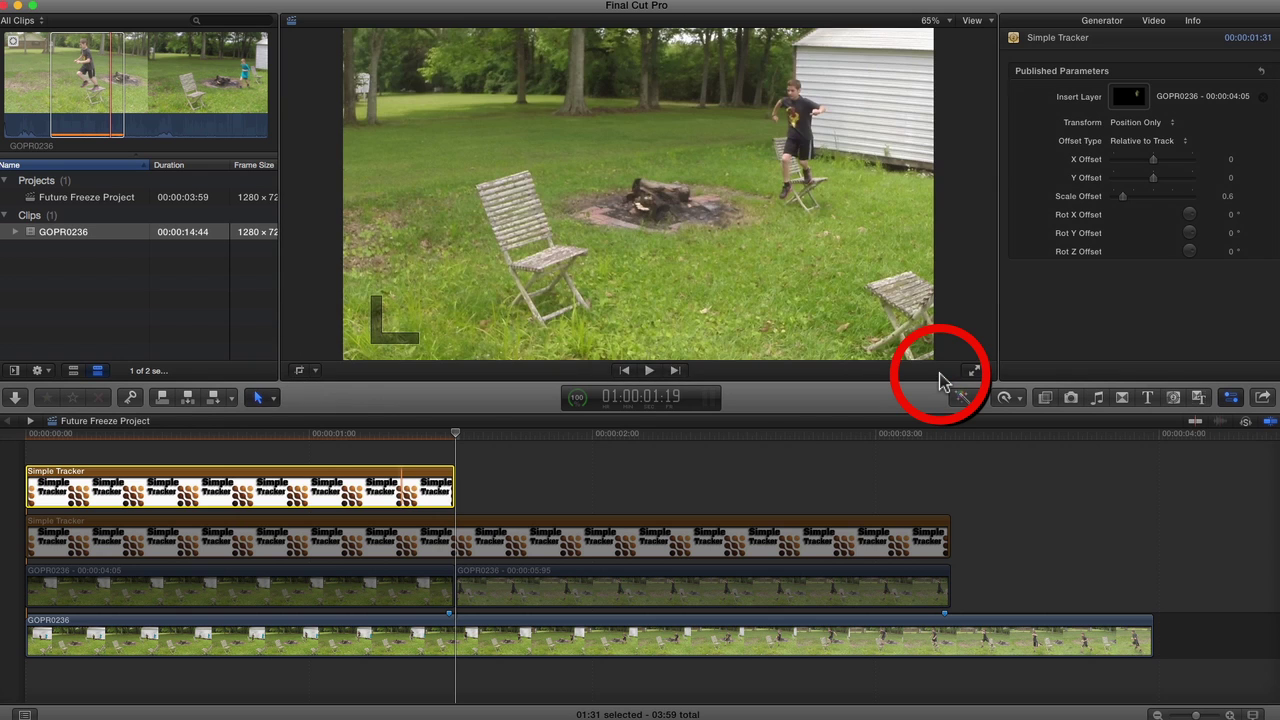
pyautogui.moveTo(1160, 196)
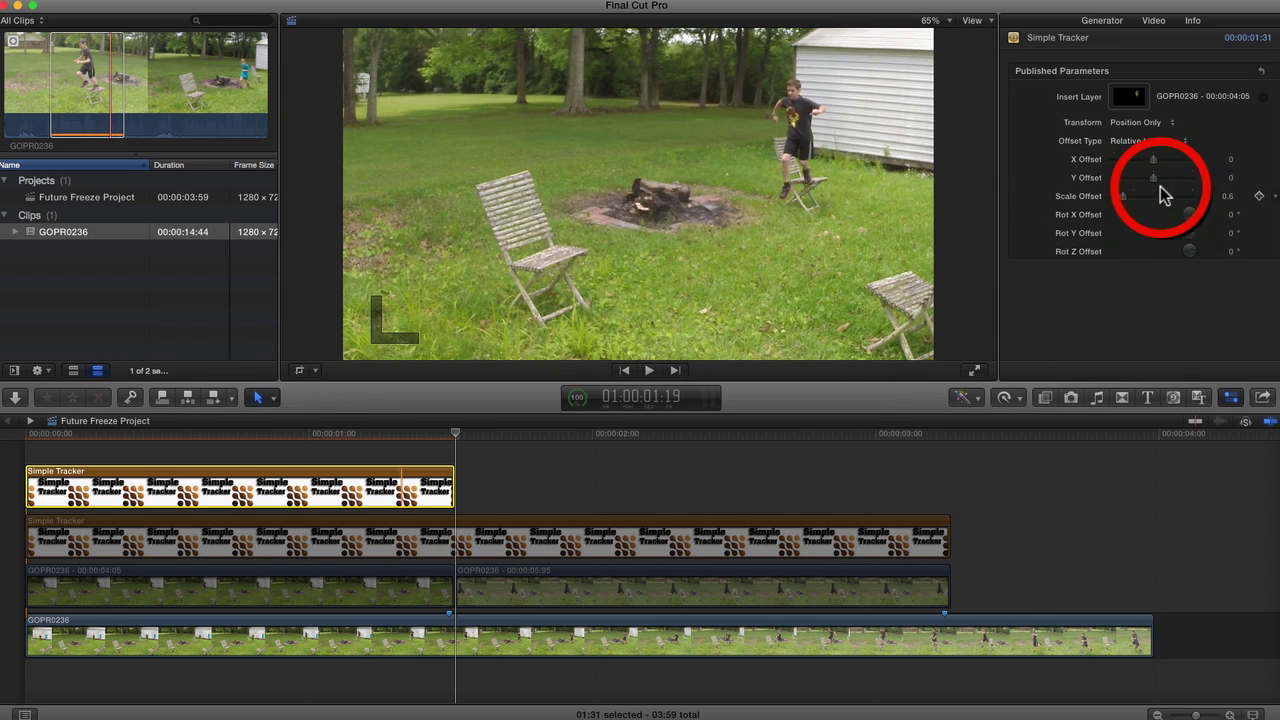
pyautogui.click(1224, 196)
pyautogui.write('1')
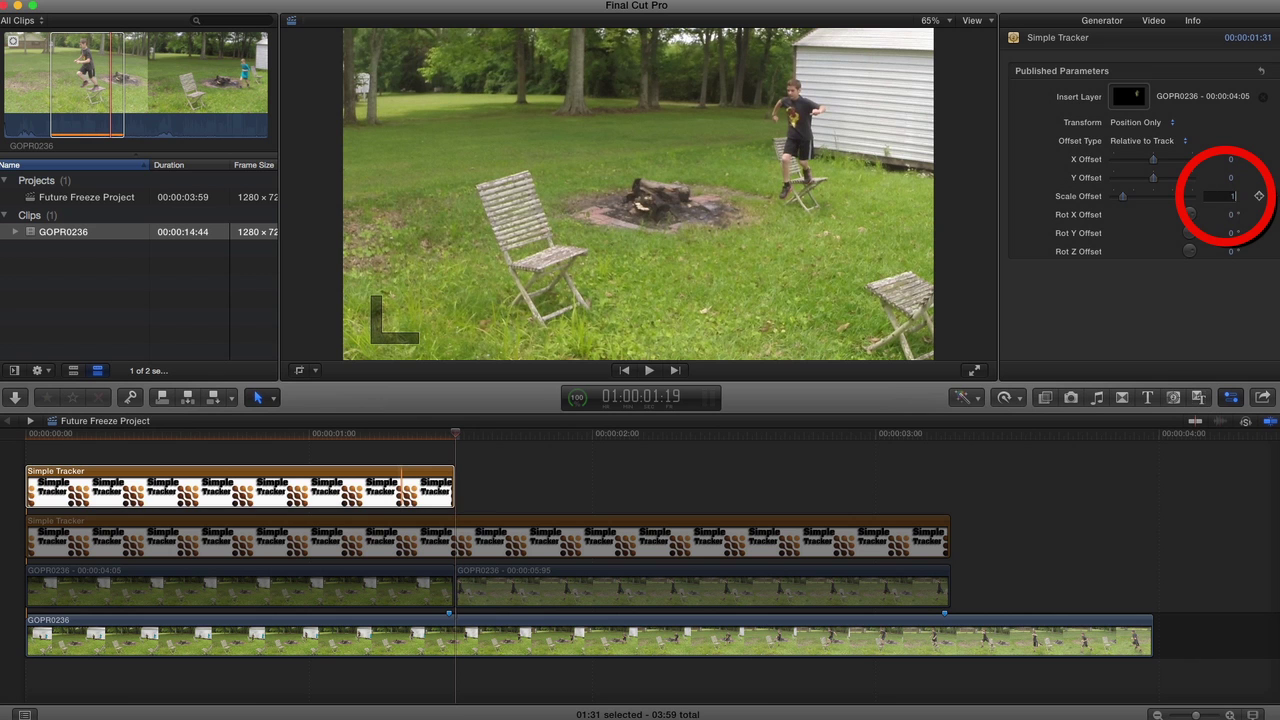
pyautogui.press('Return')
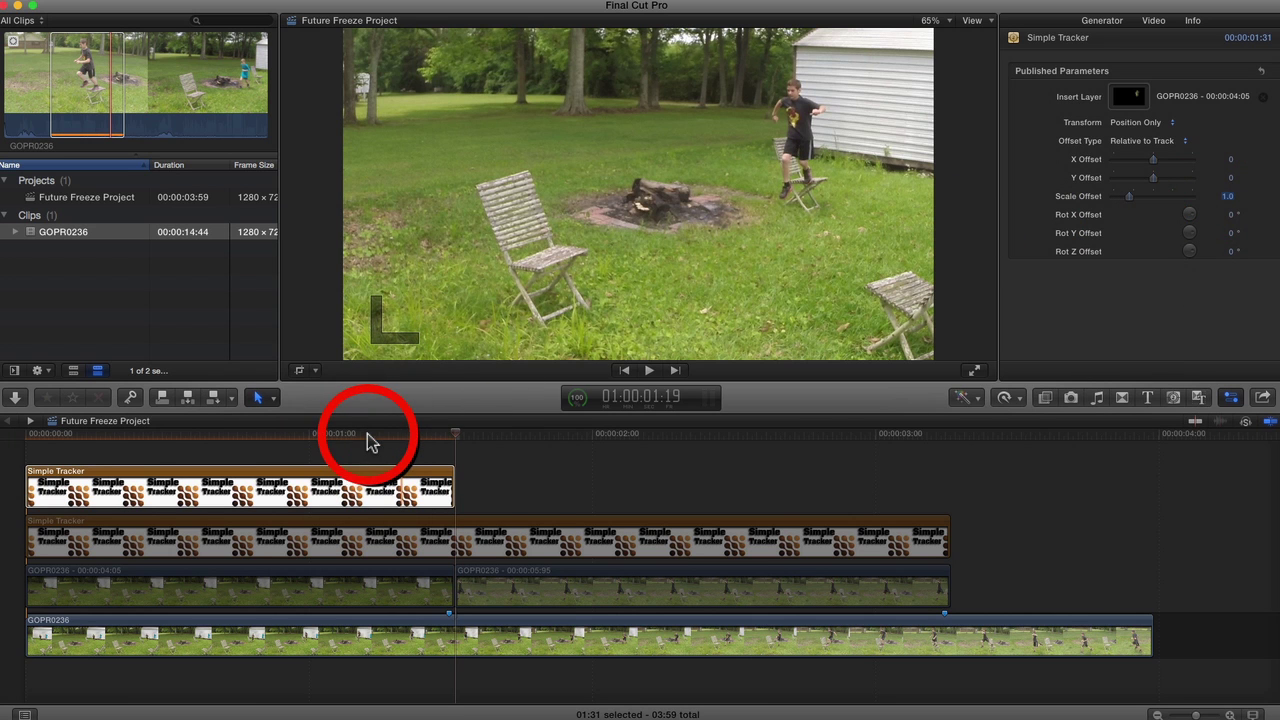
pyautogui.moveTo(366, 443)
pyautogui.mouseDown()
pyautogui.moveTo(110, 445)
pyautogui.moveTo(405, 450)
pyautogui.mouseUp()
# Select the upper Simple Tracker and magnify the viewer to 200%
pyautogui.click(447, 445)
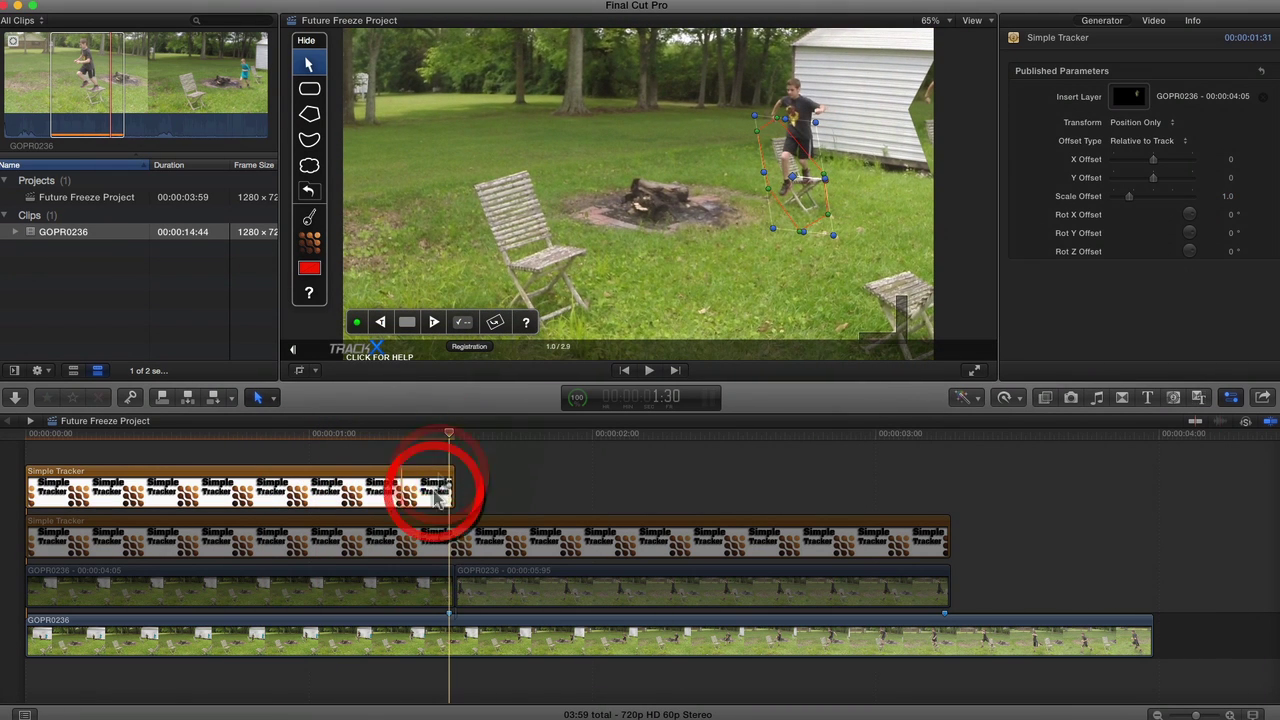
pyautogui.click(424, 487)
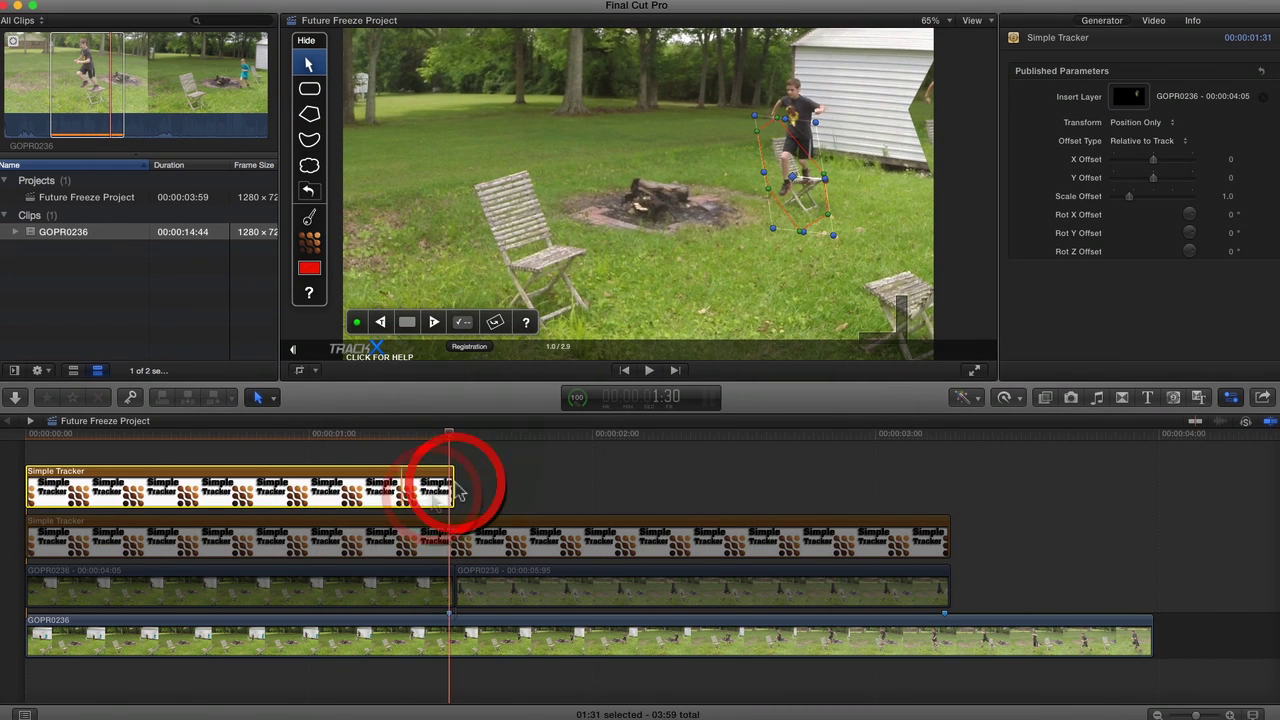
pyautogui.click(972, 20)
pyautogui.click(951, 27)
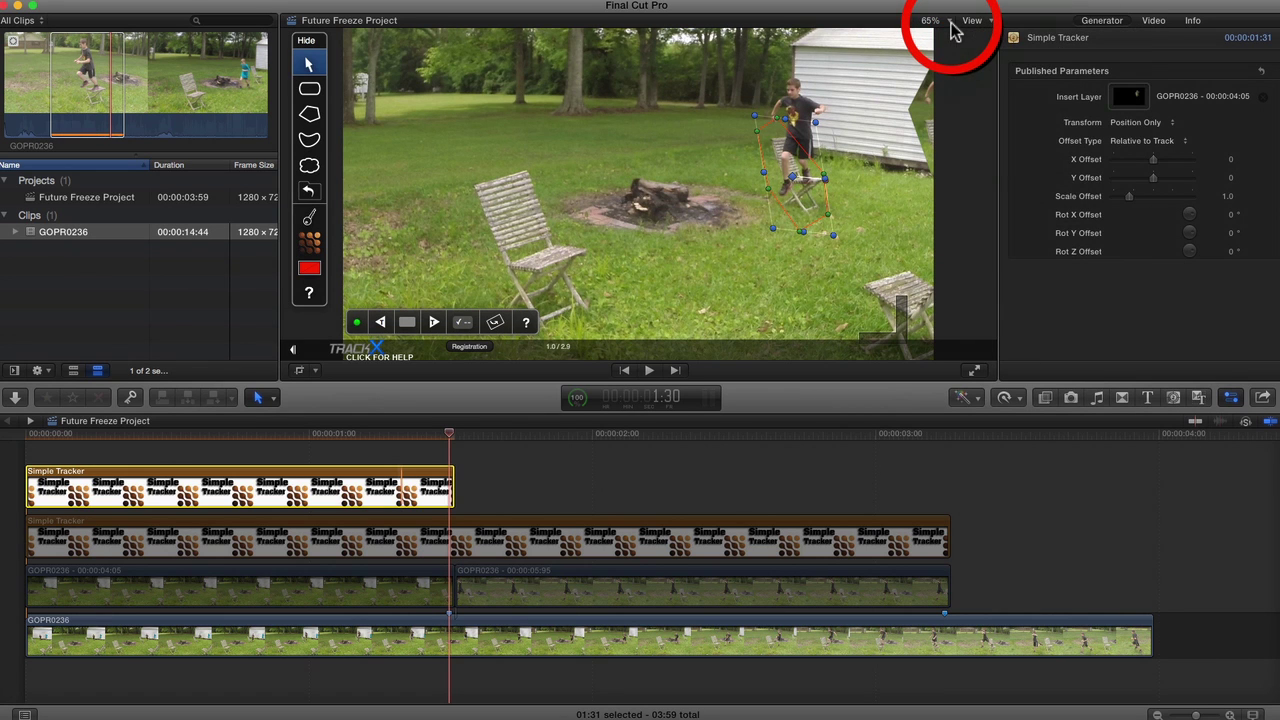
pyautogui.click(949, 20)
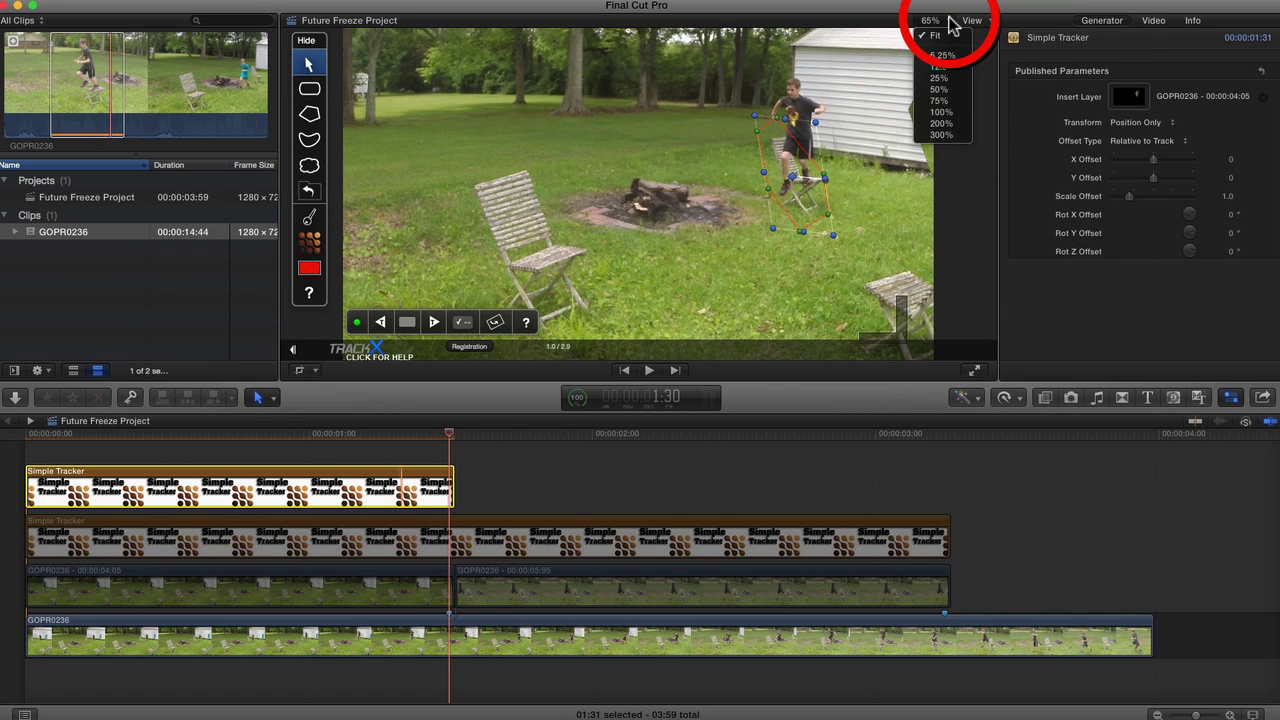
pyautogui.click(945, 123)
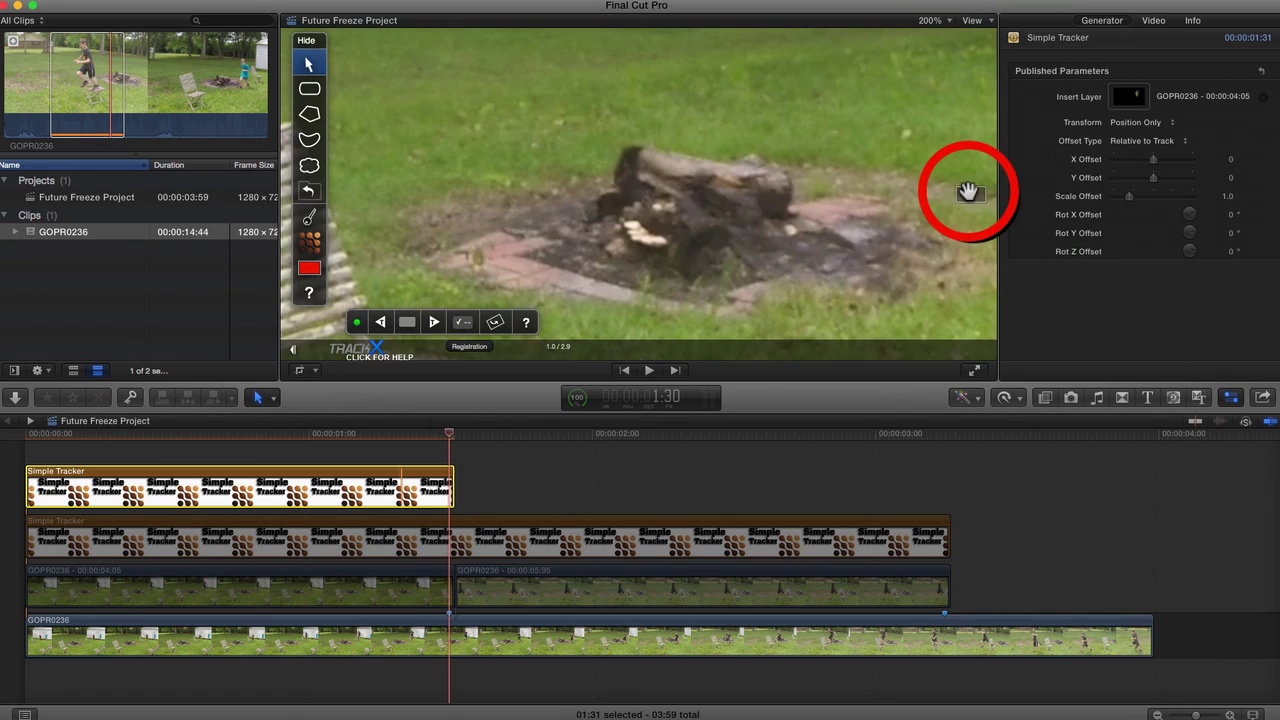
pyautogui.hscroll(-10, 968, 195)
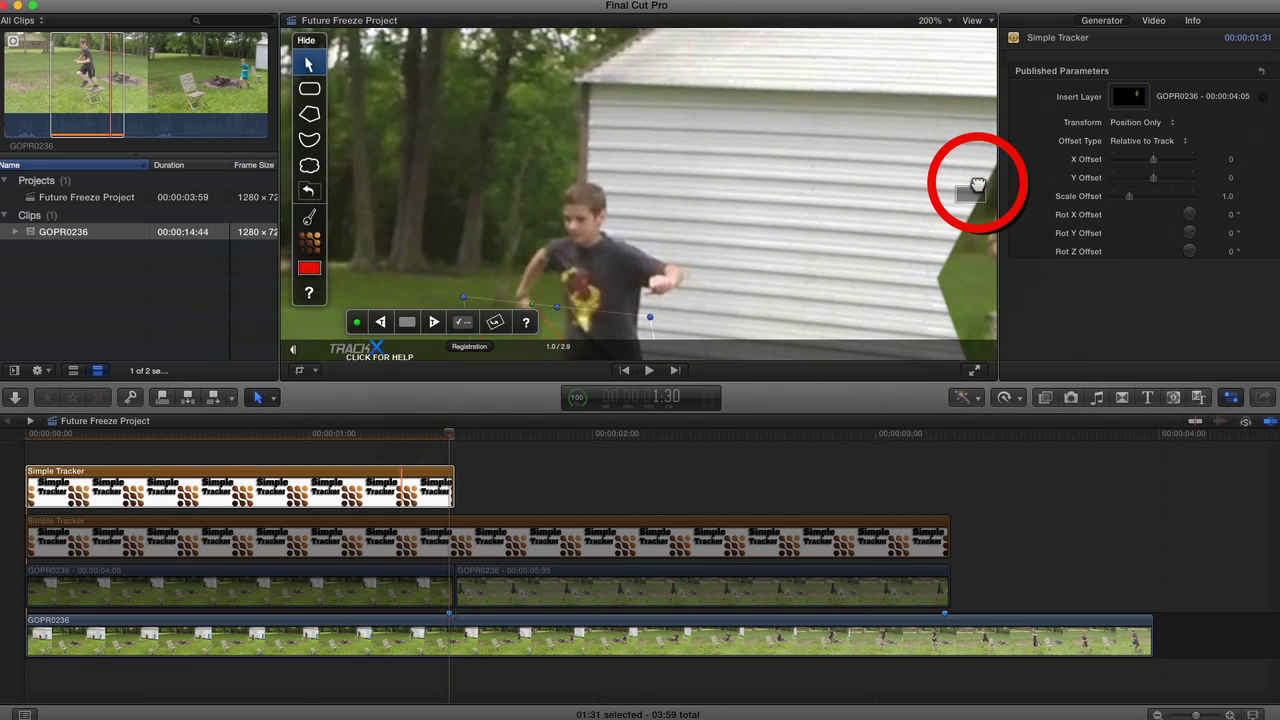
pyautogui.scroll(-8, 977, 188)
pyautogui.scroll(3, 977, 190)
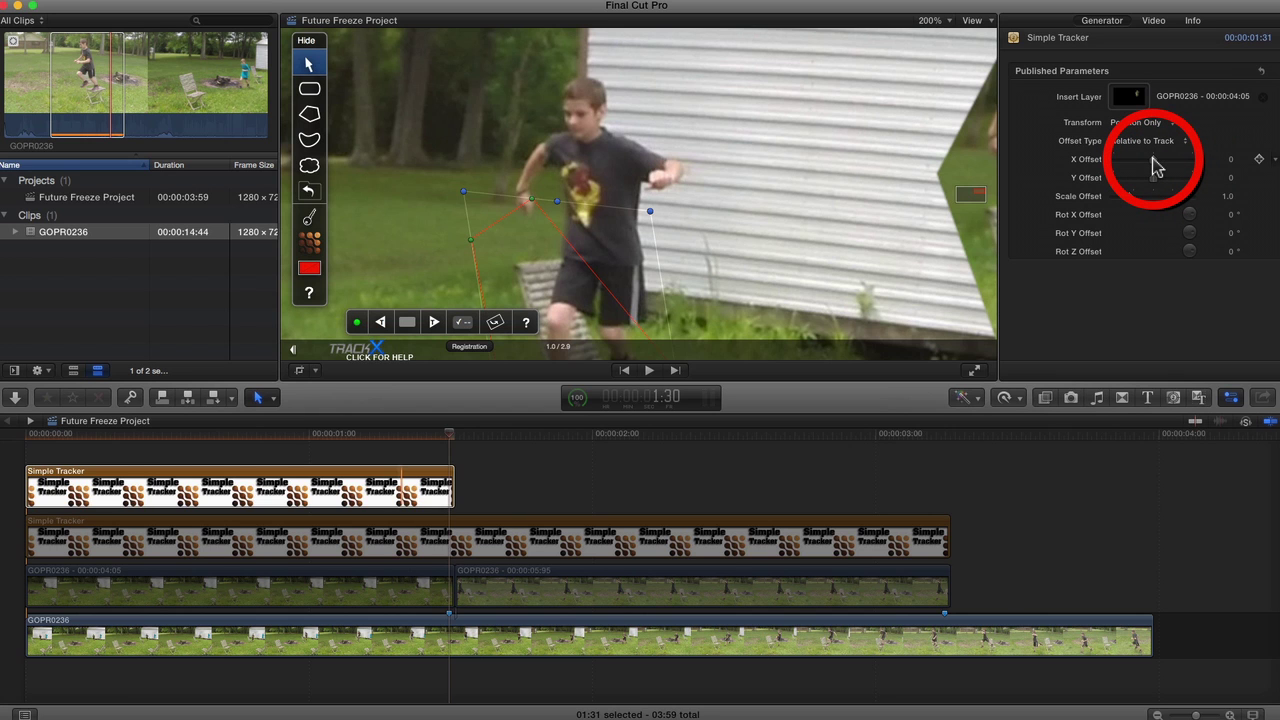
# Drag the inserted still's X Offset until it reads -0.53
pyautogui.moveTo(1154, 160); pyautogui.dragTo(1143, 165)
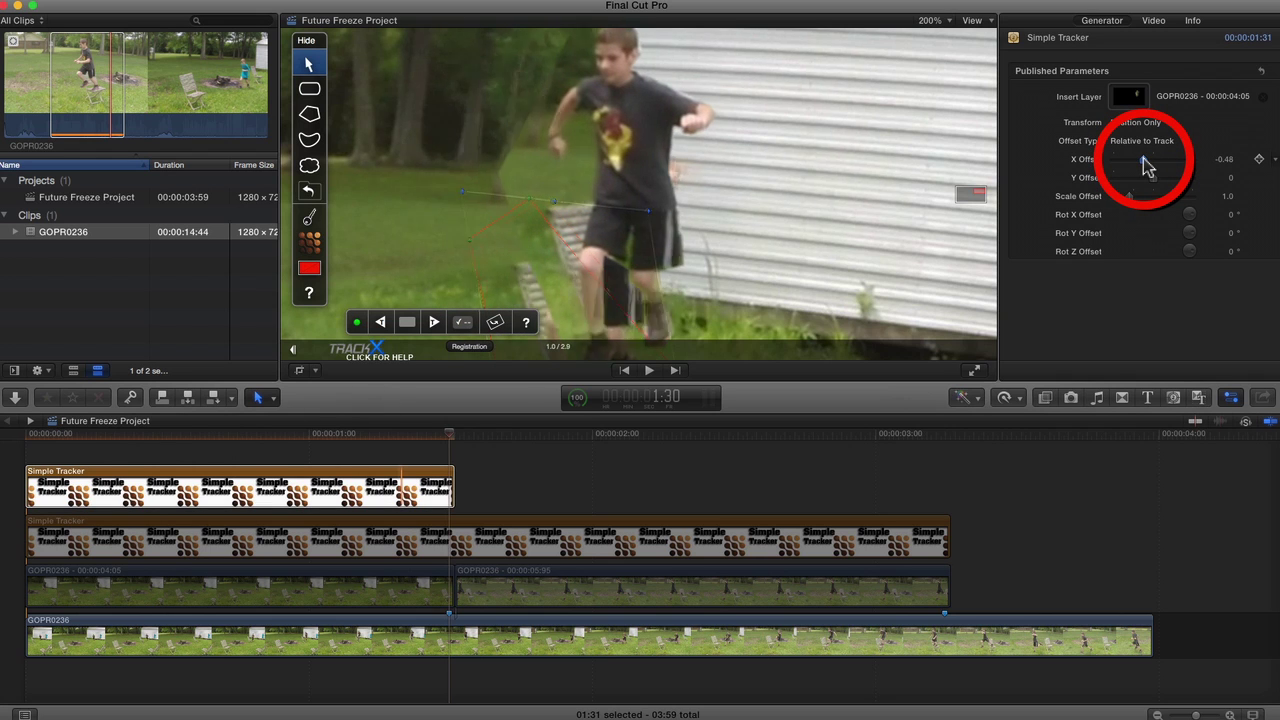
pyautogui.moveTo(1143, 165); pyautogui.dragTo(1147, 168)
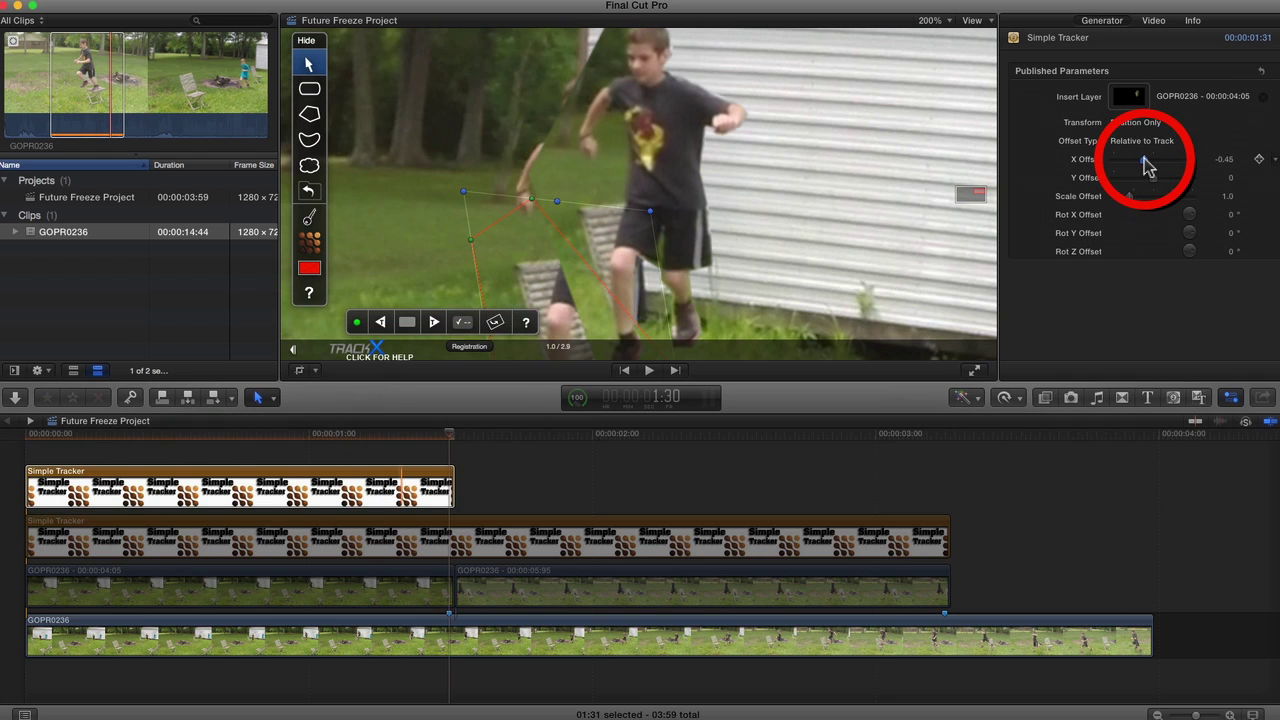
pyautogui.click(1225, 161)
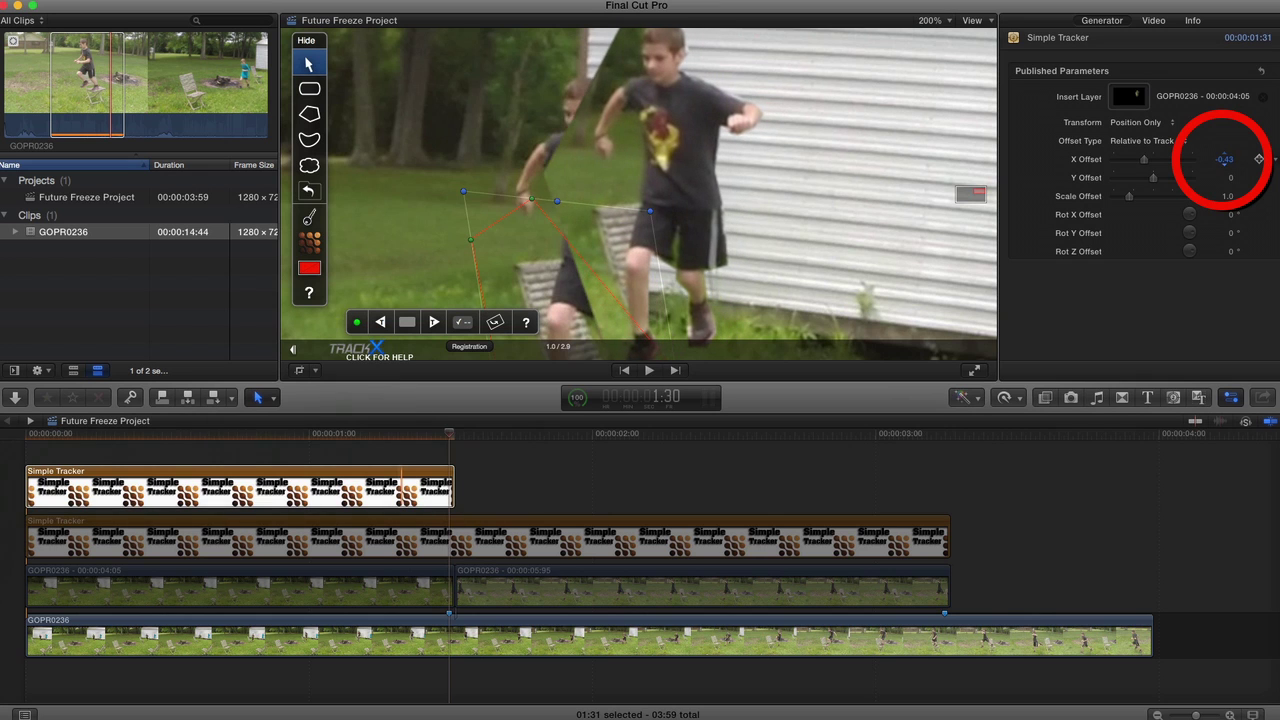
pyautogui.moveTo(1225, 161); pyautogui.dragTo(1223, 158)
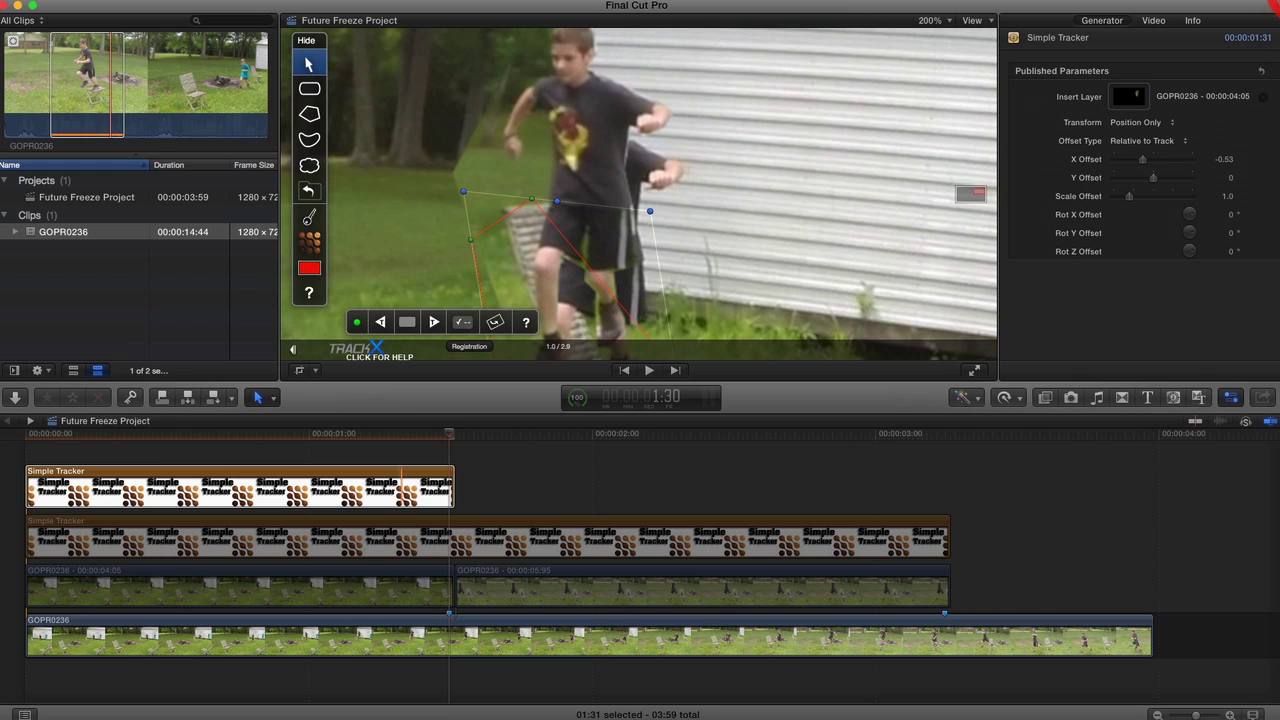
# Set the tracker's opacity to 50% and align the overlay with Y Offset -0.06, X Offset -0.52
pyautogui.click(1155, 22)
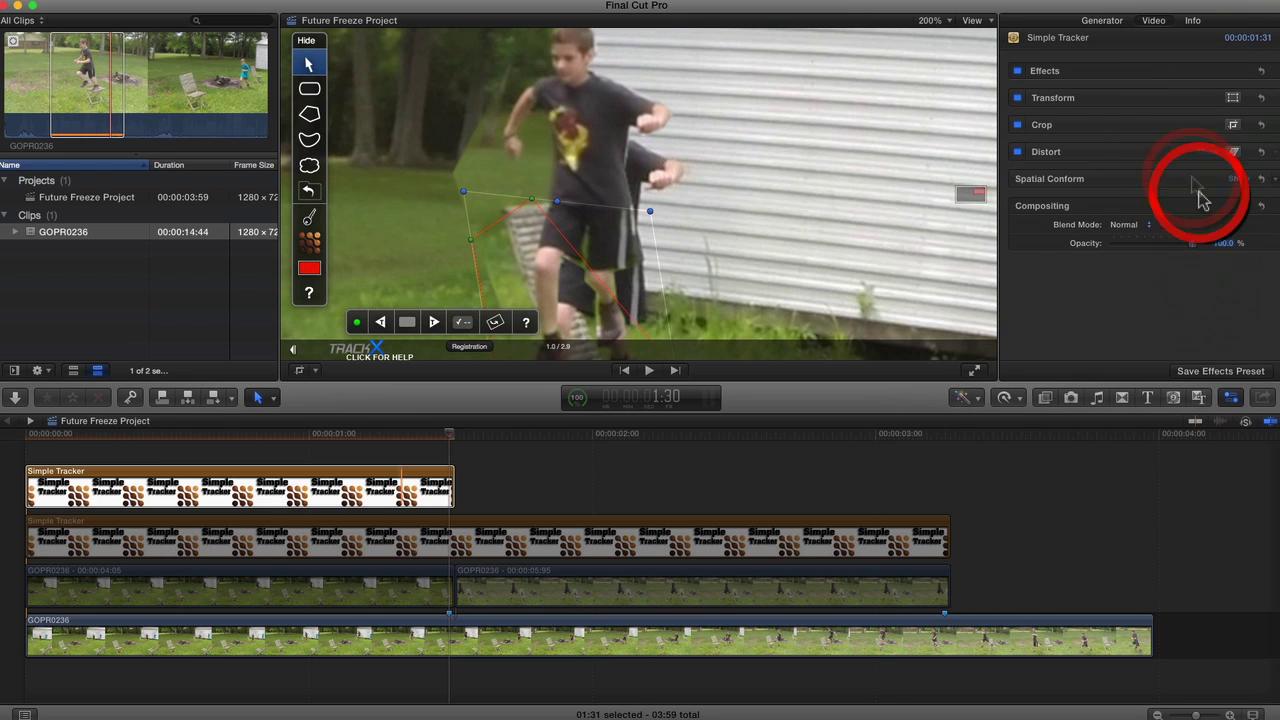
pyautogui.moveTo(1224, 243)
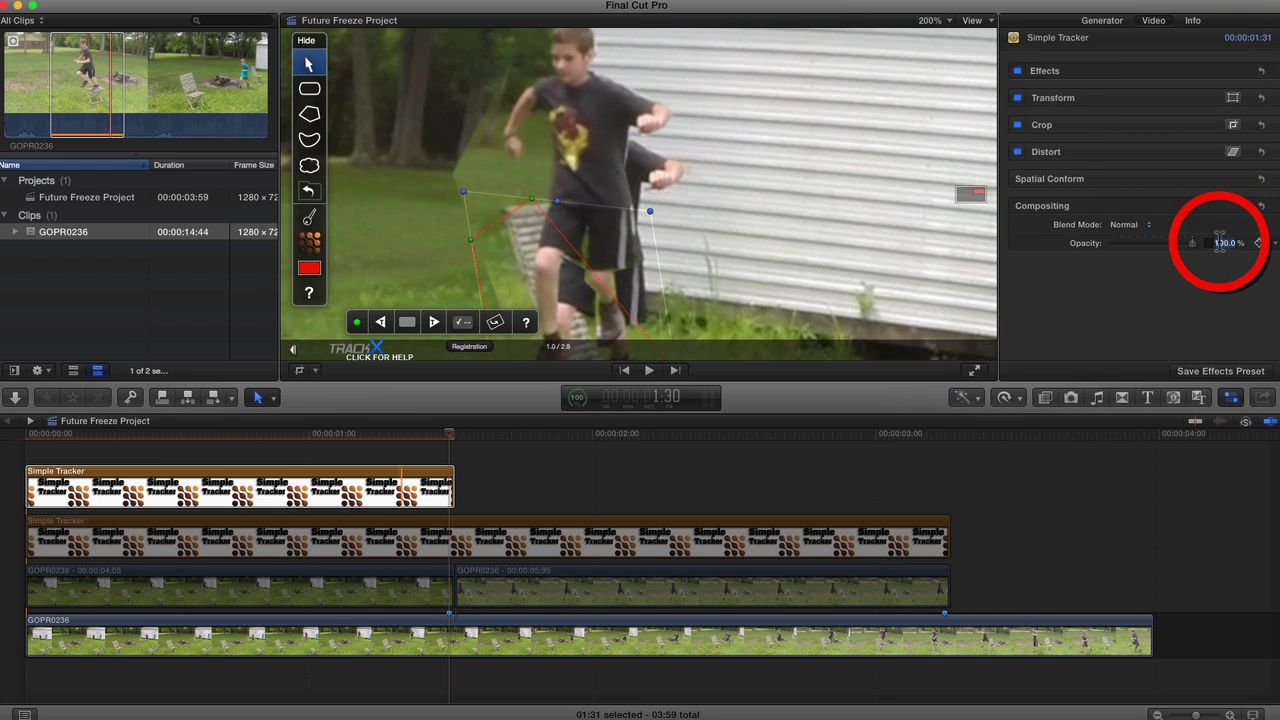
pyautogui.write('50')
pyautogui.press('Return')
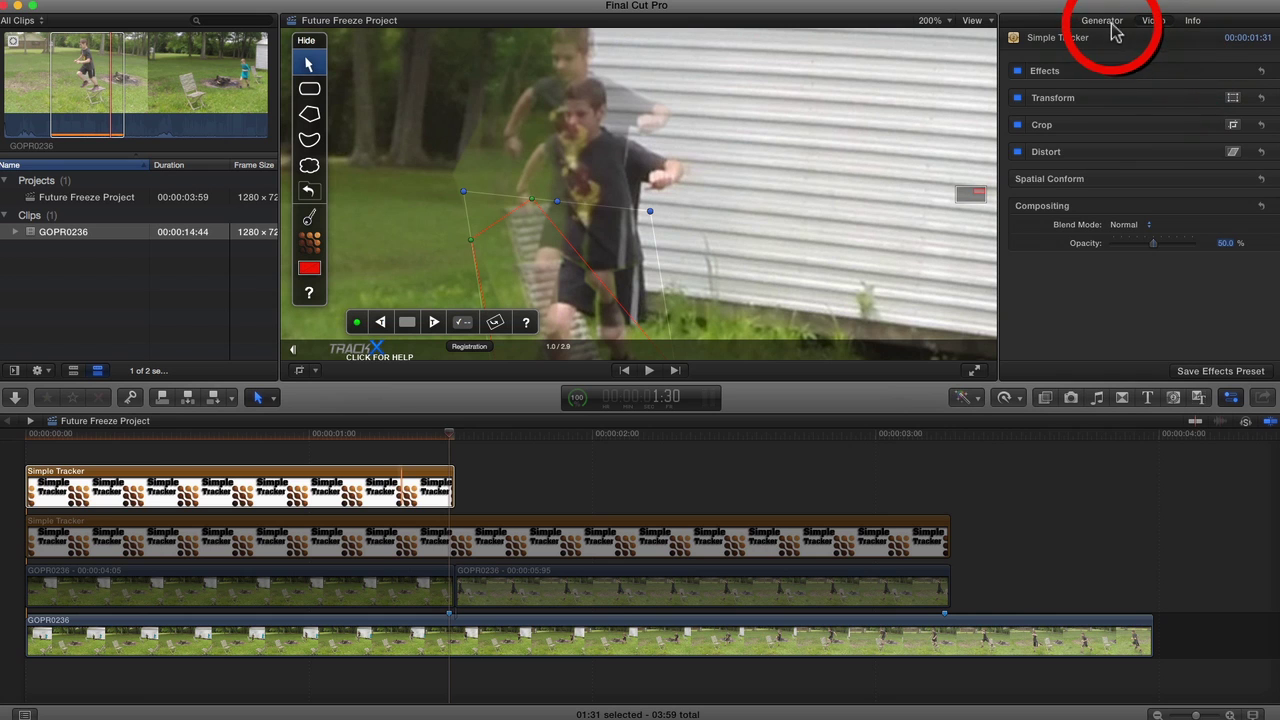
pyautogui.click(1101, 21)
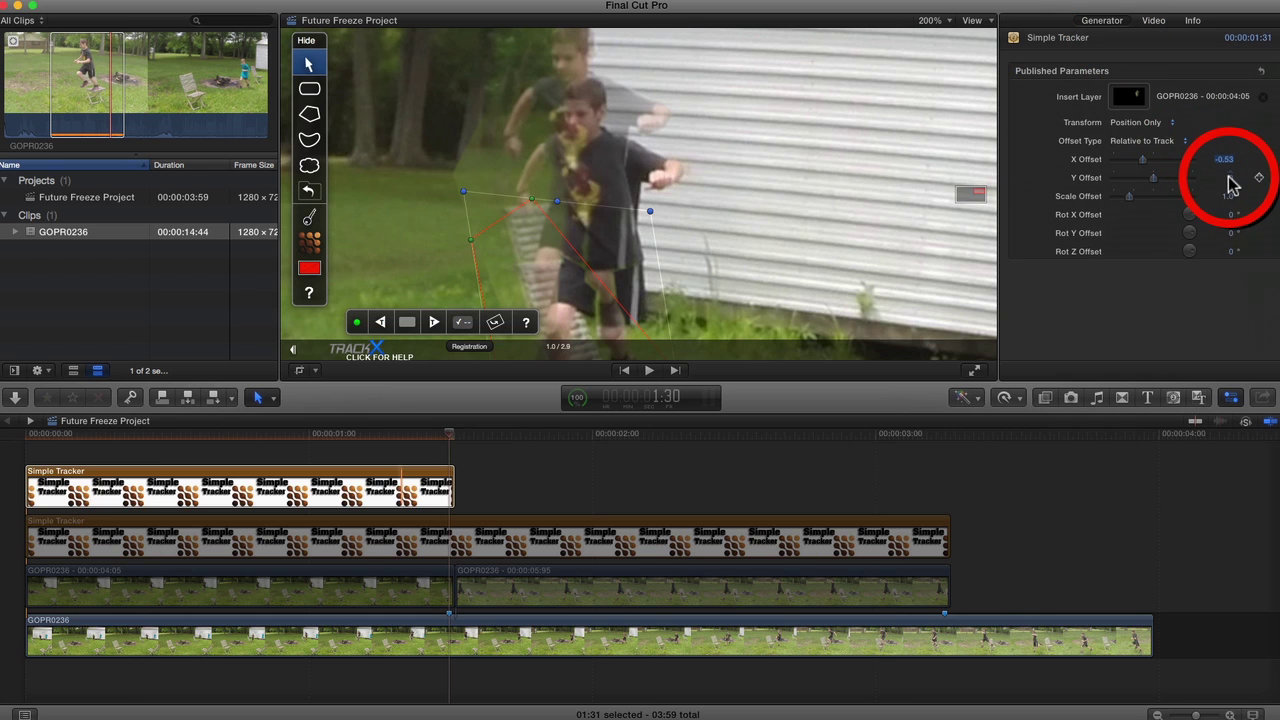
pyautogui.moveTo(1232, 183); pyautogui.dragTo(1222, 183)
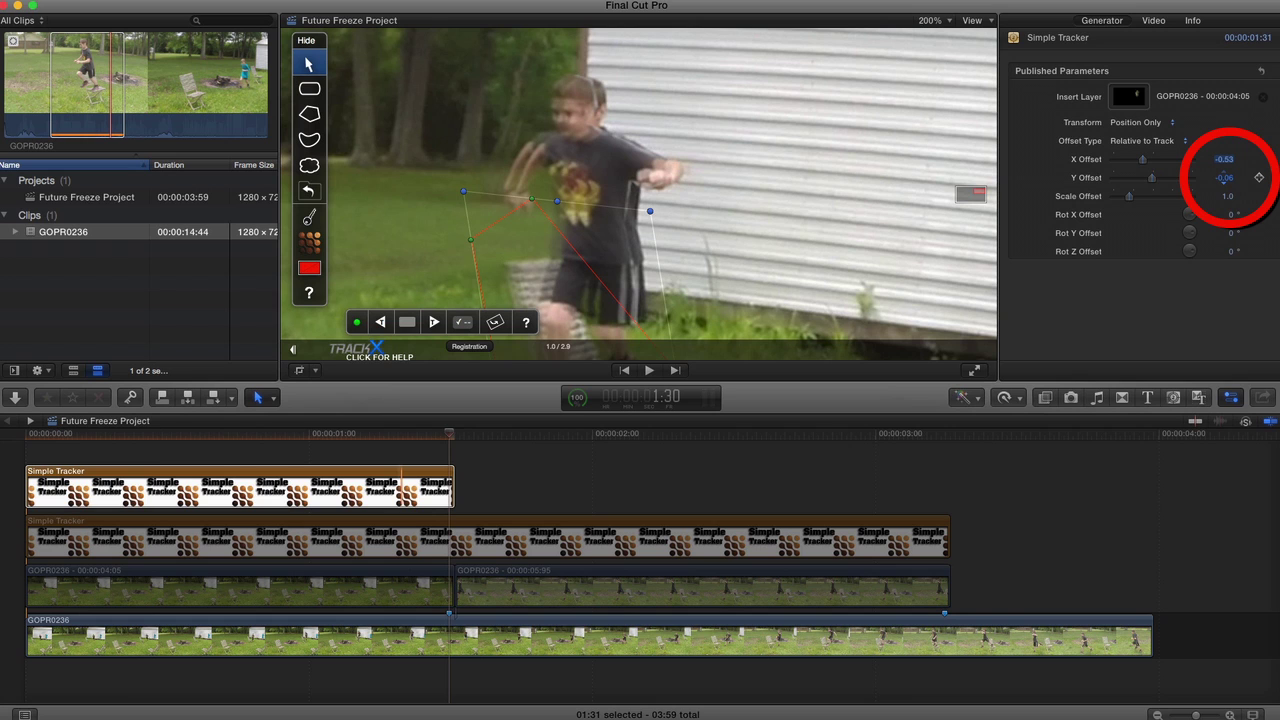
pyautogui.click(1227, 160)
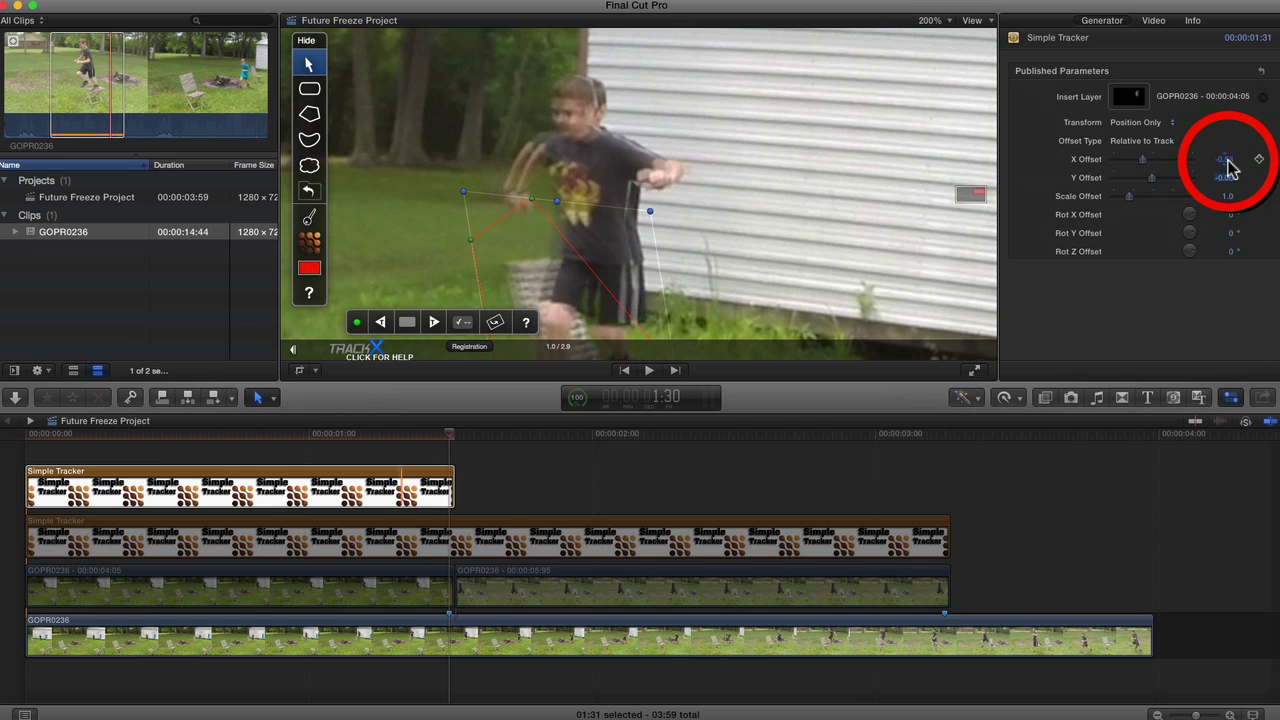
pyautogui.moveTo(1227, 160); pyautogui.dragTo(1215, 160)
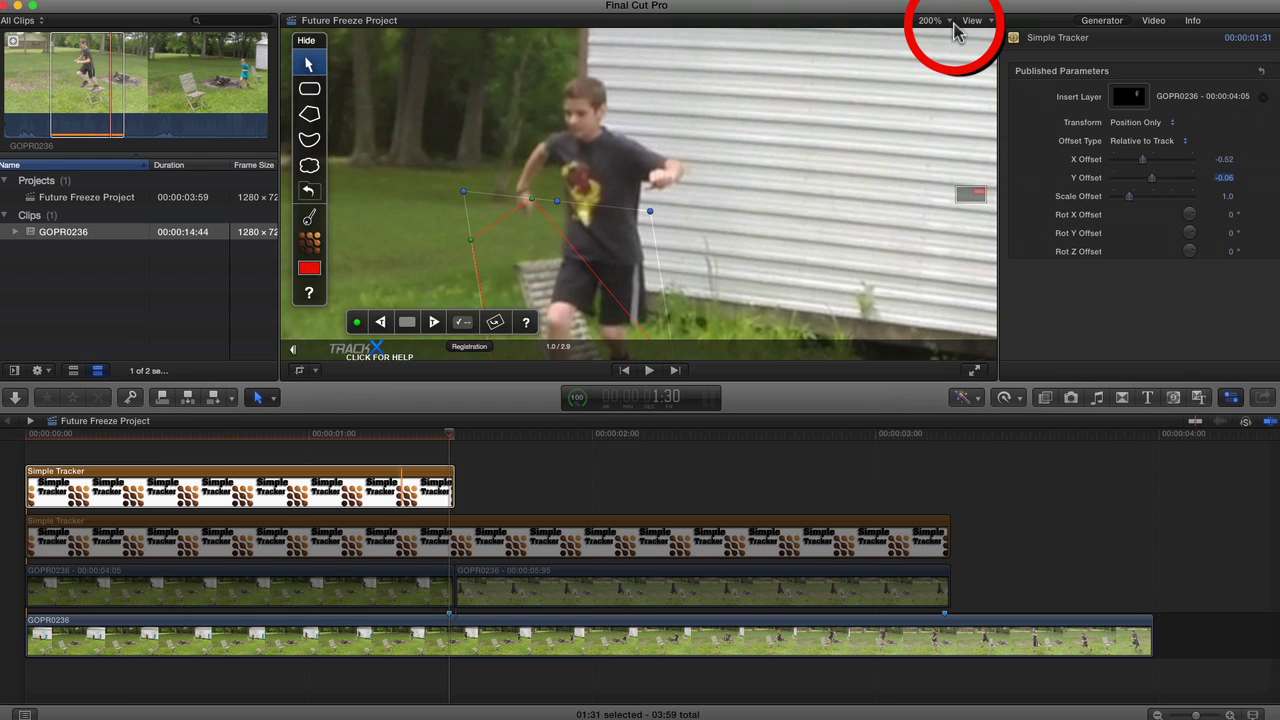
# Fit the viewer to the frame and return the playhead to the project start
pyautogui.click(950, 27)
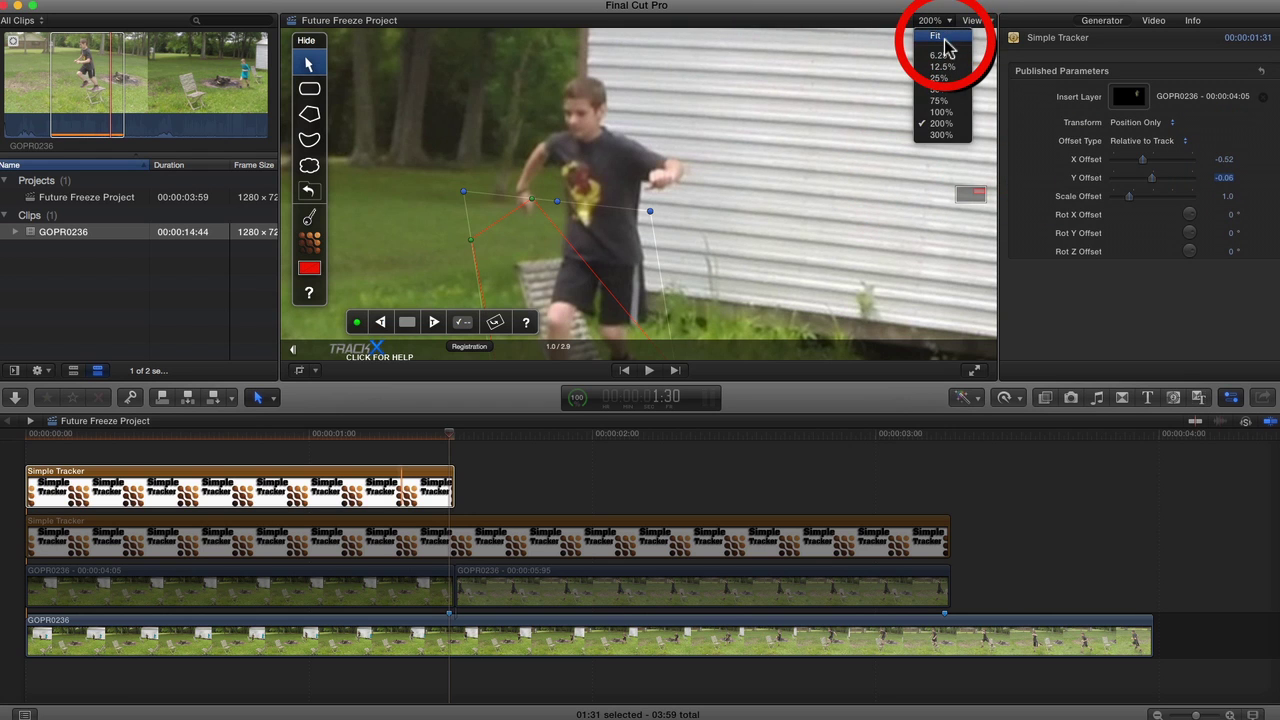
pyautogui.click(950, 45)
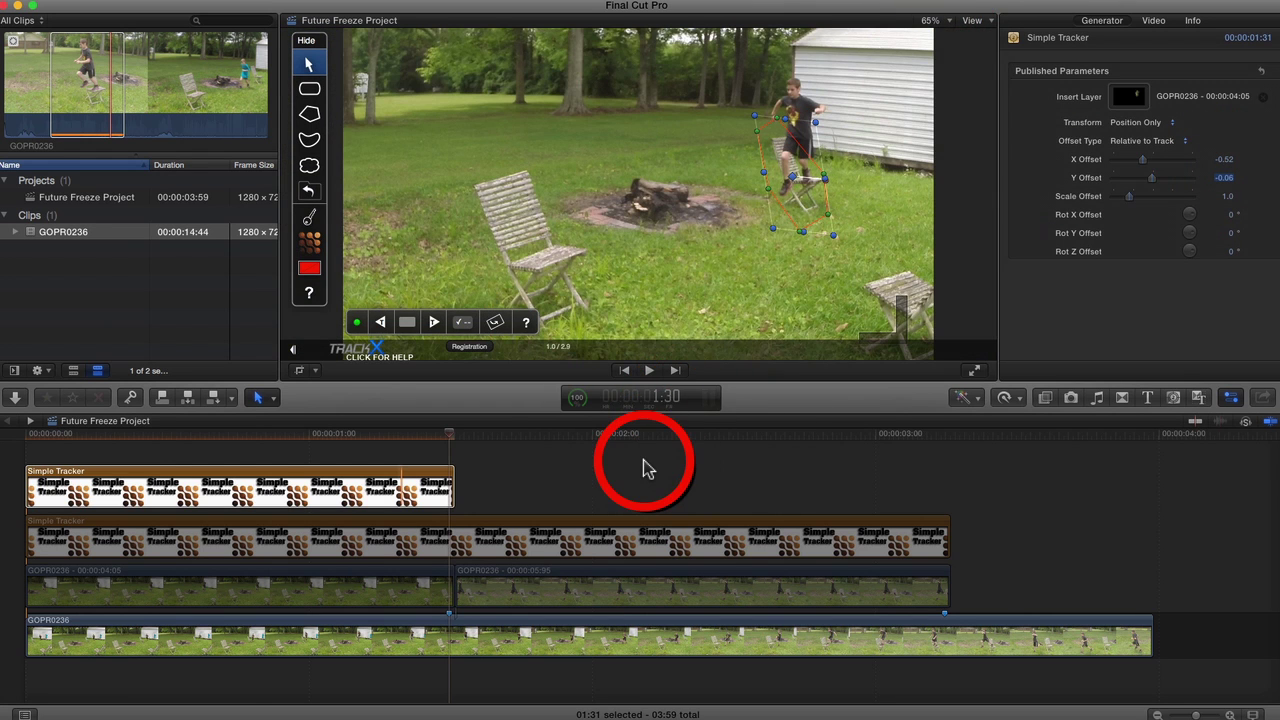
pyautogui.click(645, 468)
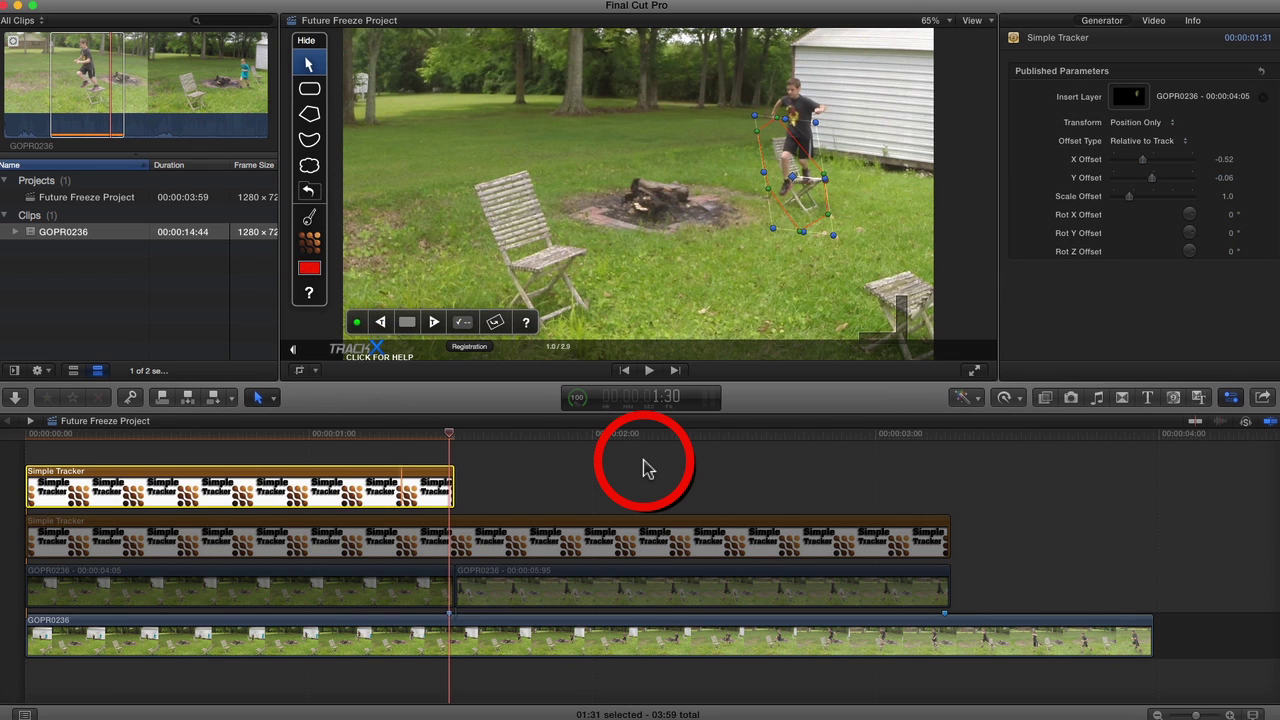
pyautogui.press('Home')
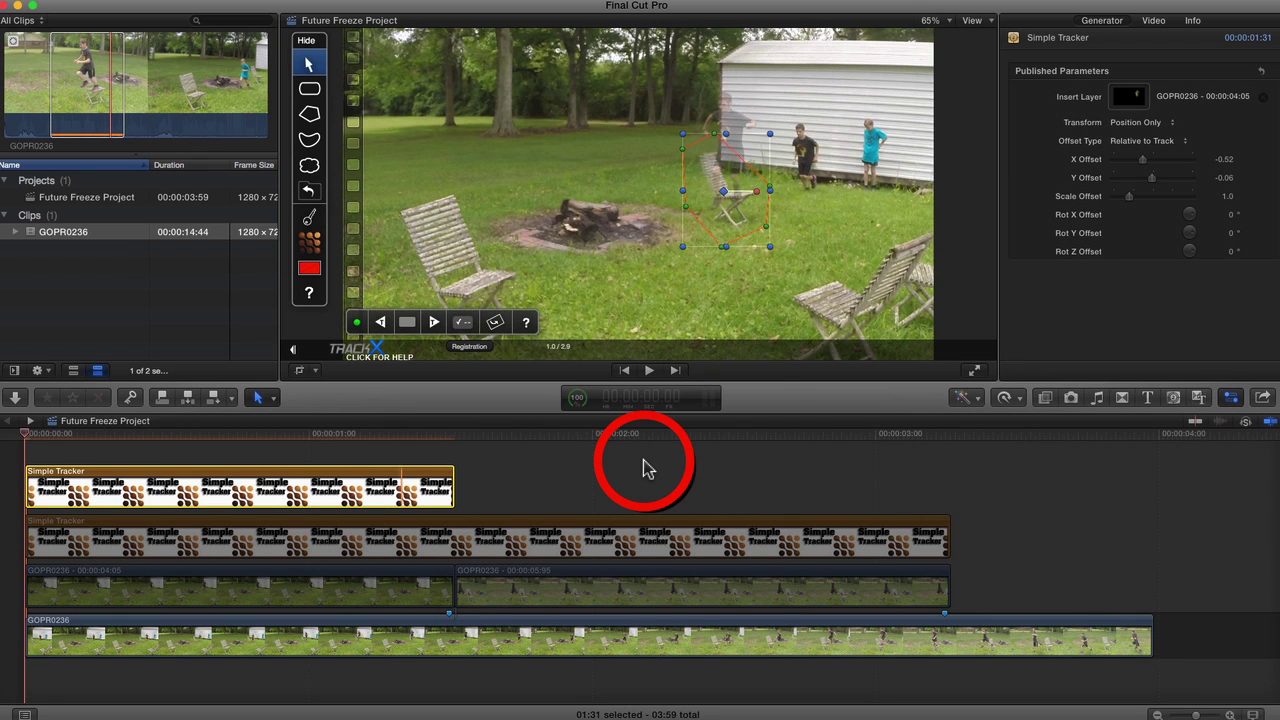
# Reset the upper tracker's opacity to 100%, preview playback, and scrub to 3:15
pyautogui.click(1153, 22)
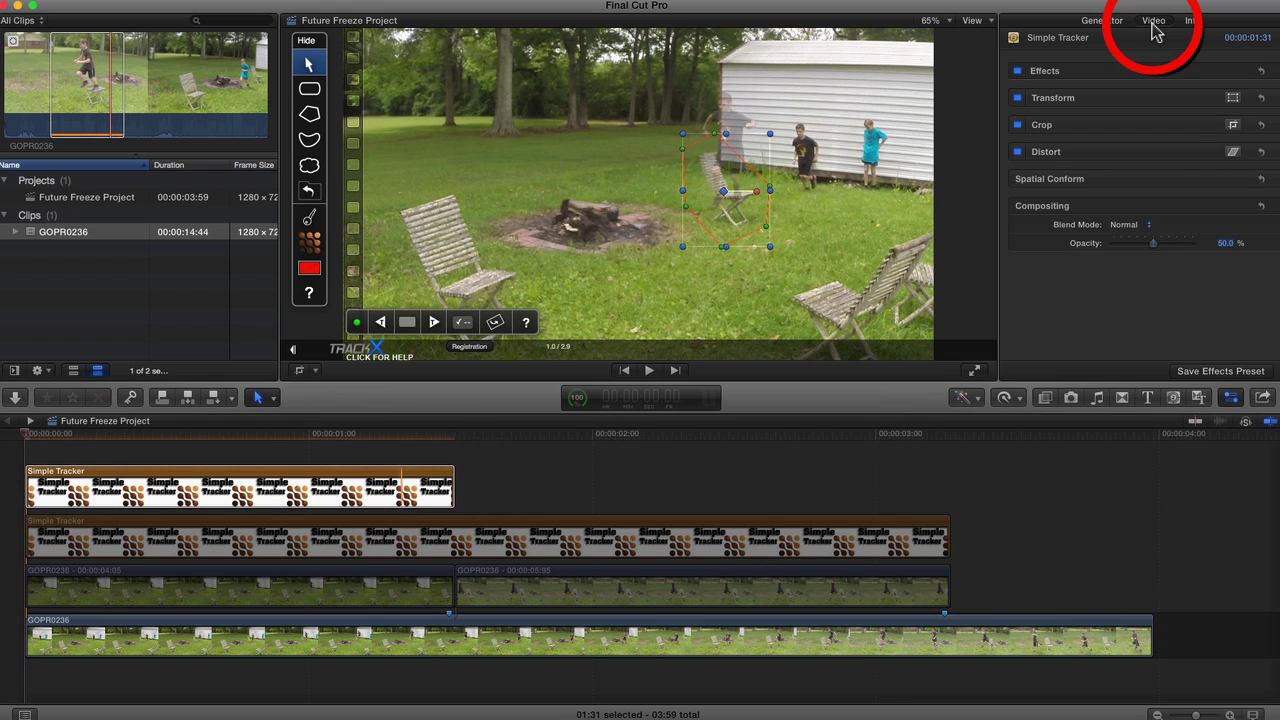
pyautogui.click(1261, 206)
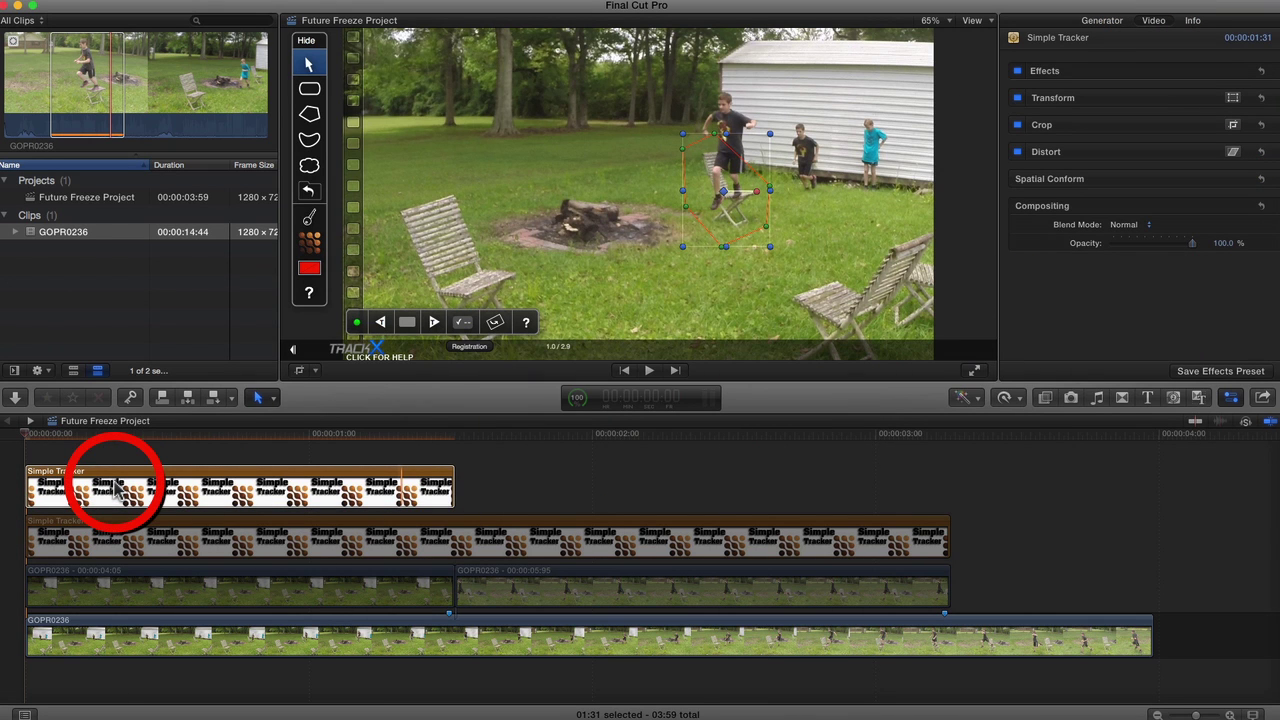
pyautogui.press('space')
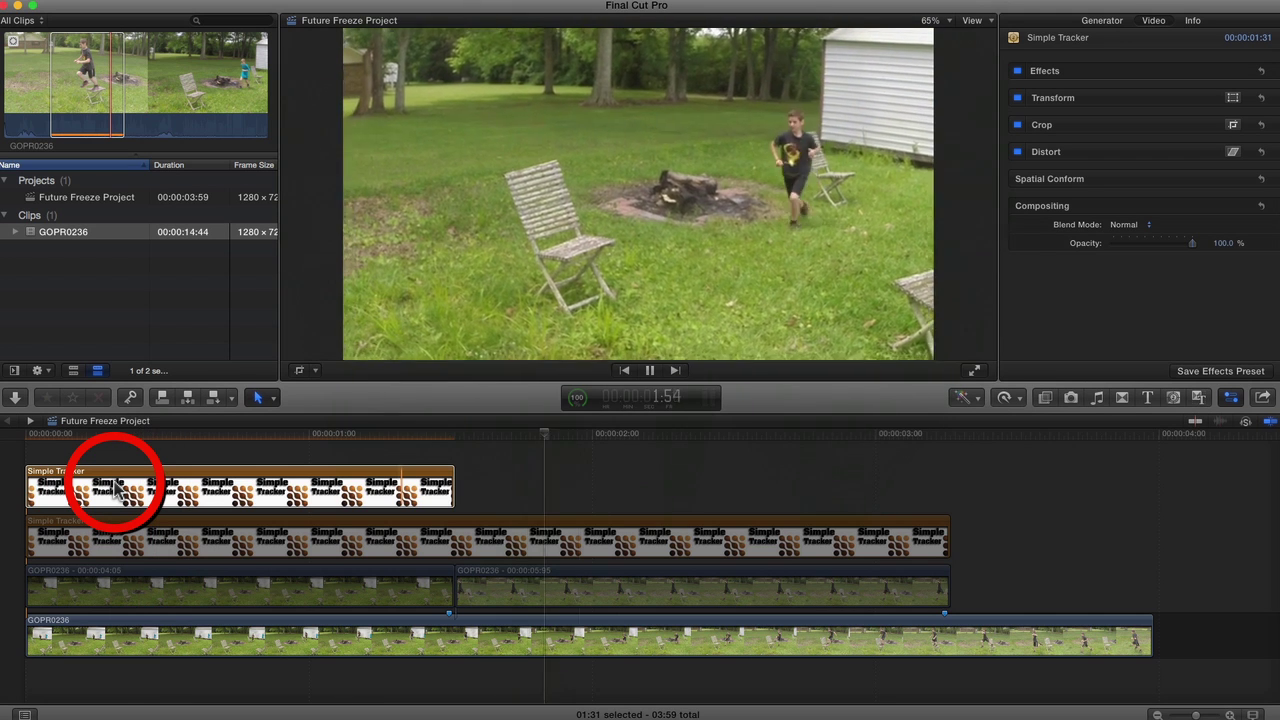
pyautogui.press('space')
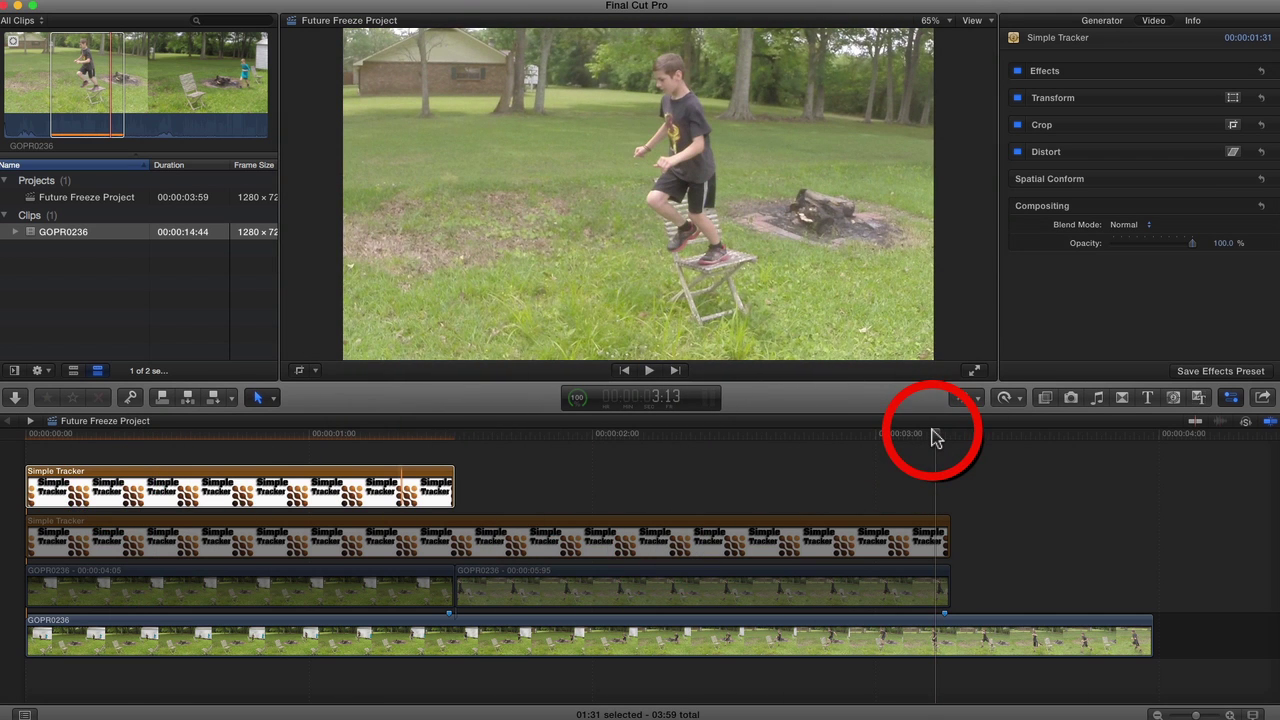
pyautogui.moveTo(934, 438); pyautogui.dragTo(945, 438)
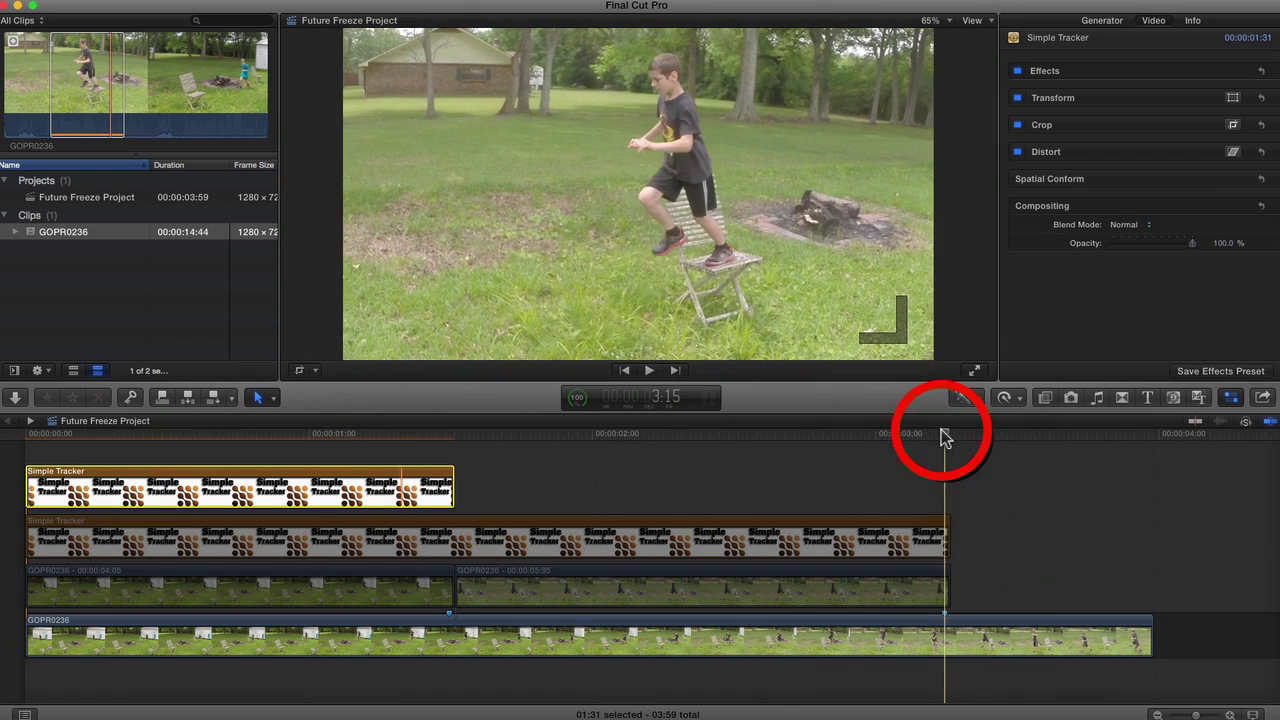
# Select the second Simple Tracker at the 1:31 edit point with the polygon track tool active
pyautogui.click(743, 552)
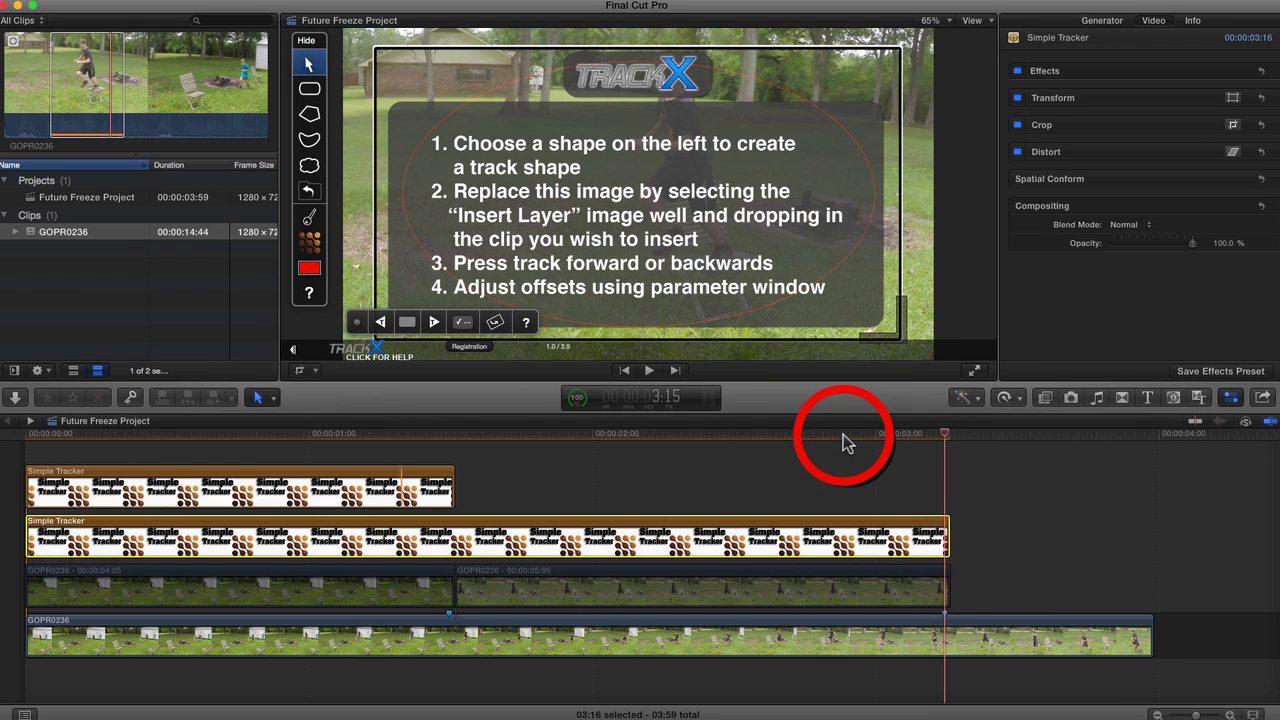
pyautogui.press('Up')
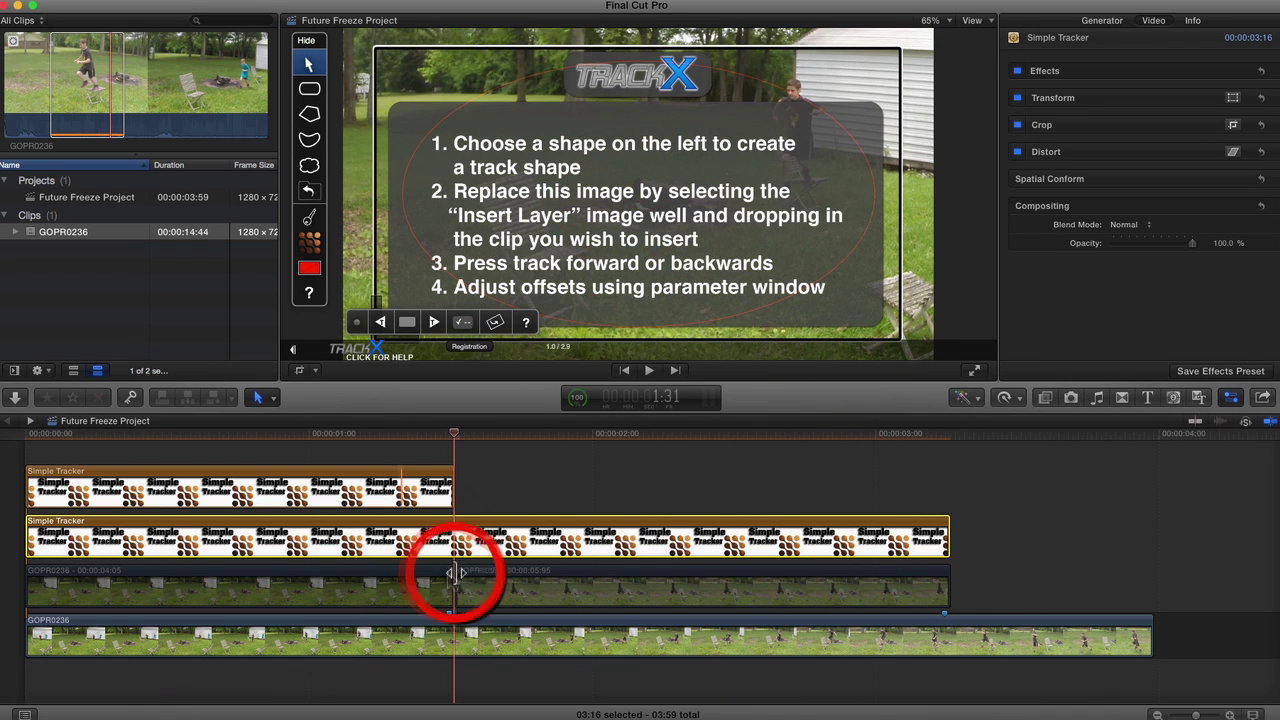
pyautogui.click(310, 116)
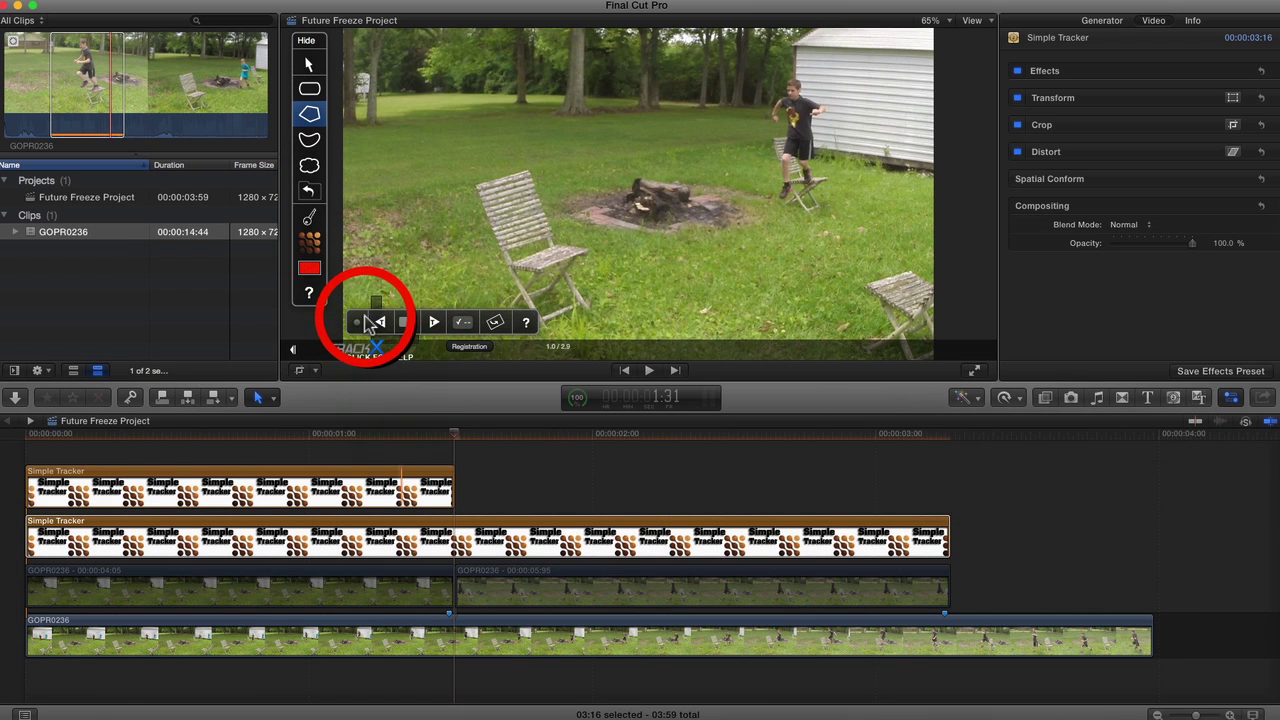
pyautogui.moveTo(368, 322); pyautogui.dragTo(370, 50)
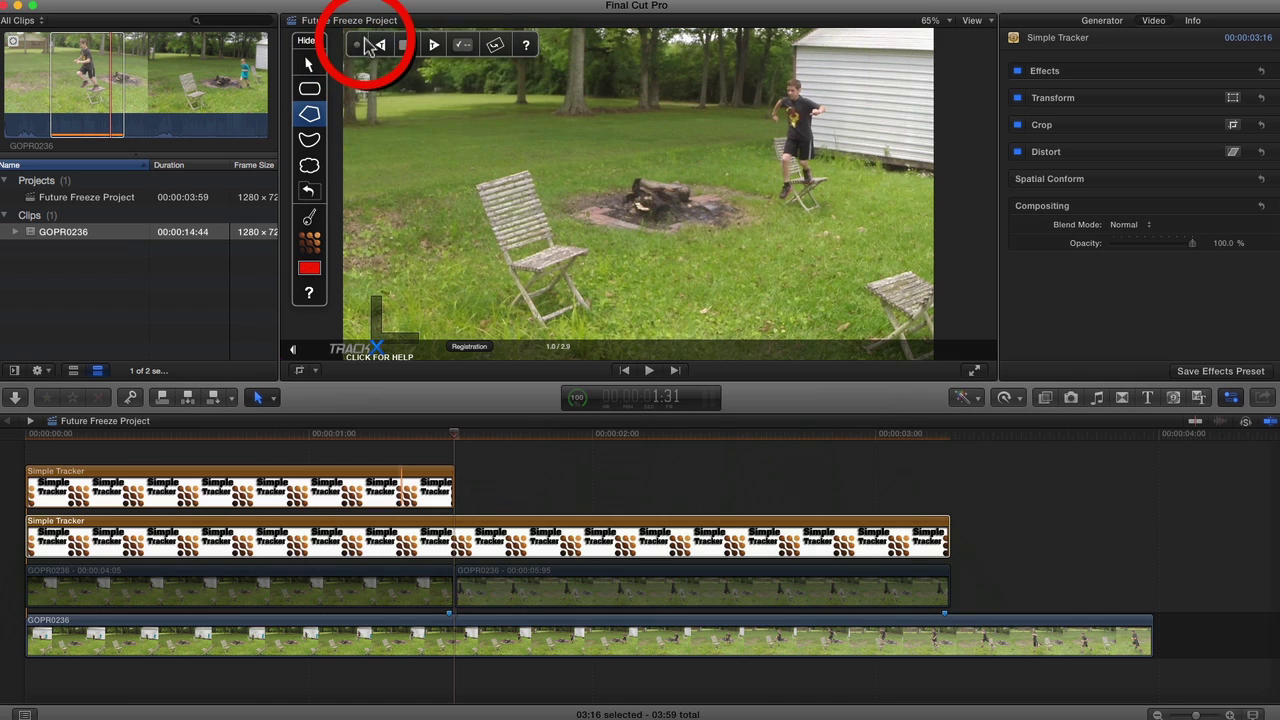
# Outline the wooden chair left of the fire pit with a closed polygon track shape
pyautogui.click(482, 148)
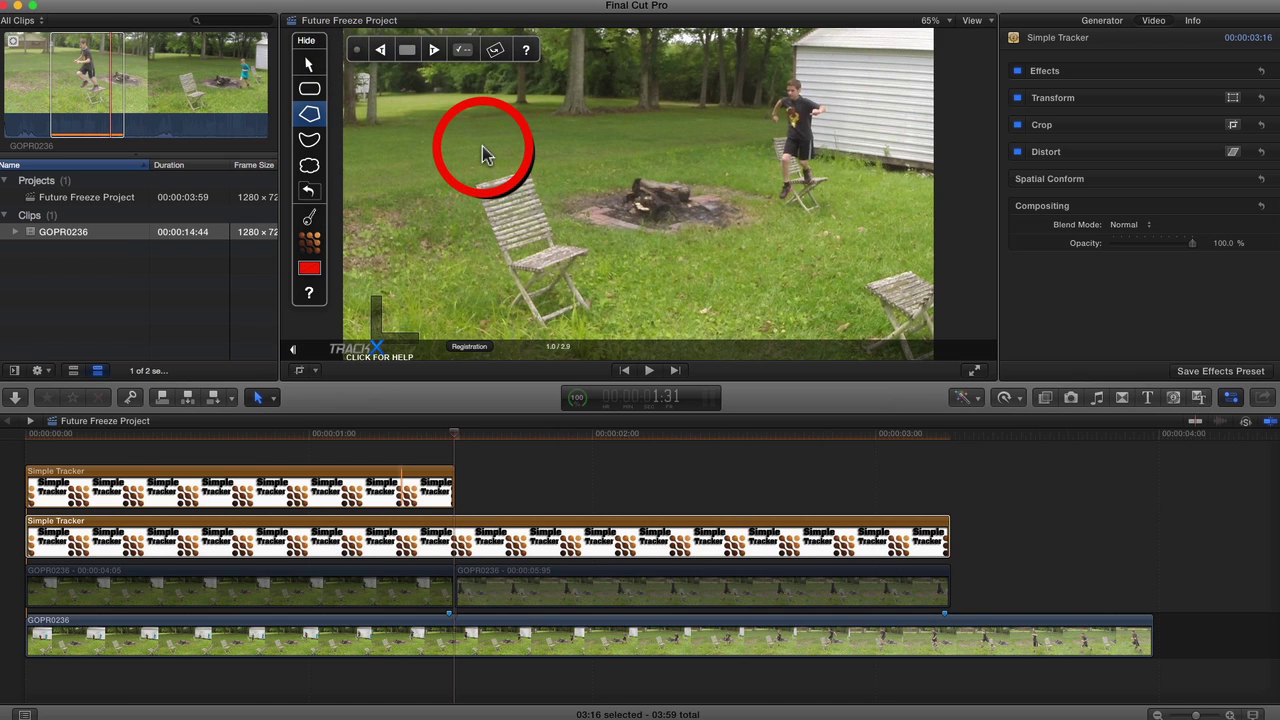
pyautogui.click(433, 230)
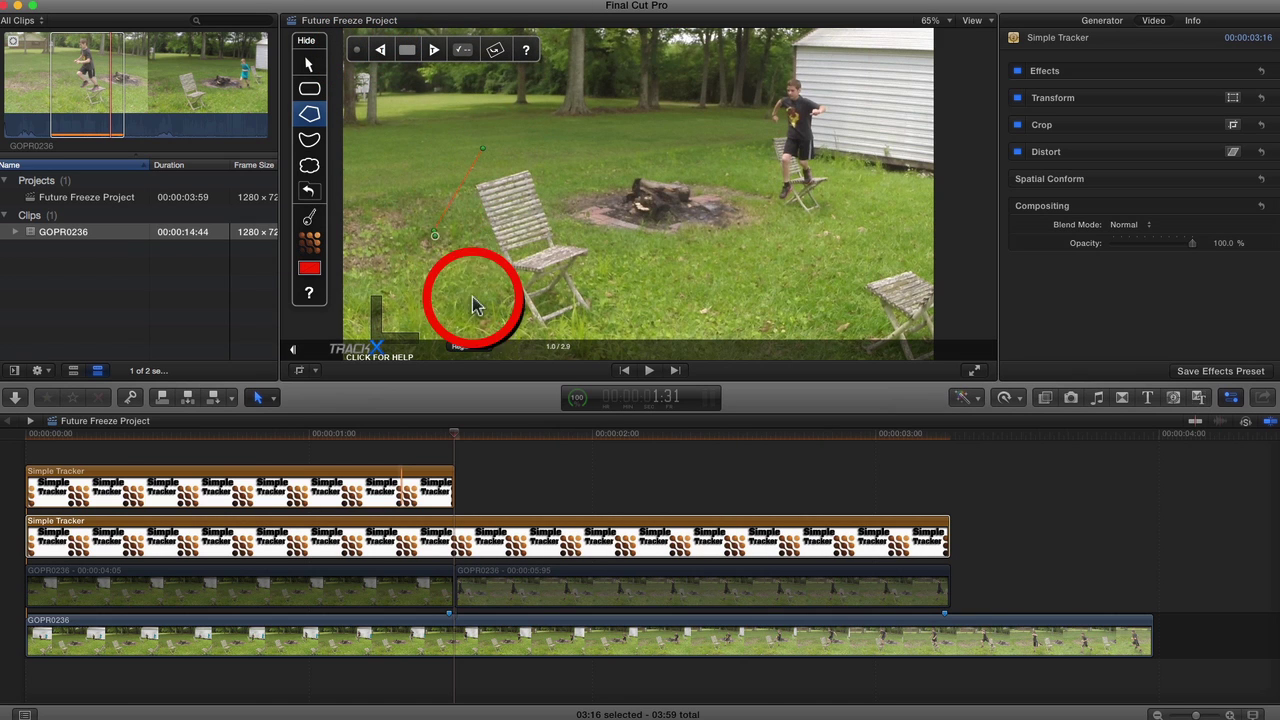
pyautogui.click(537, 336)
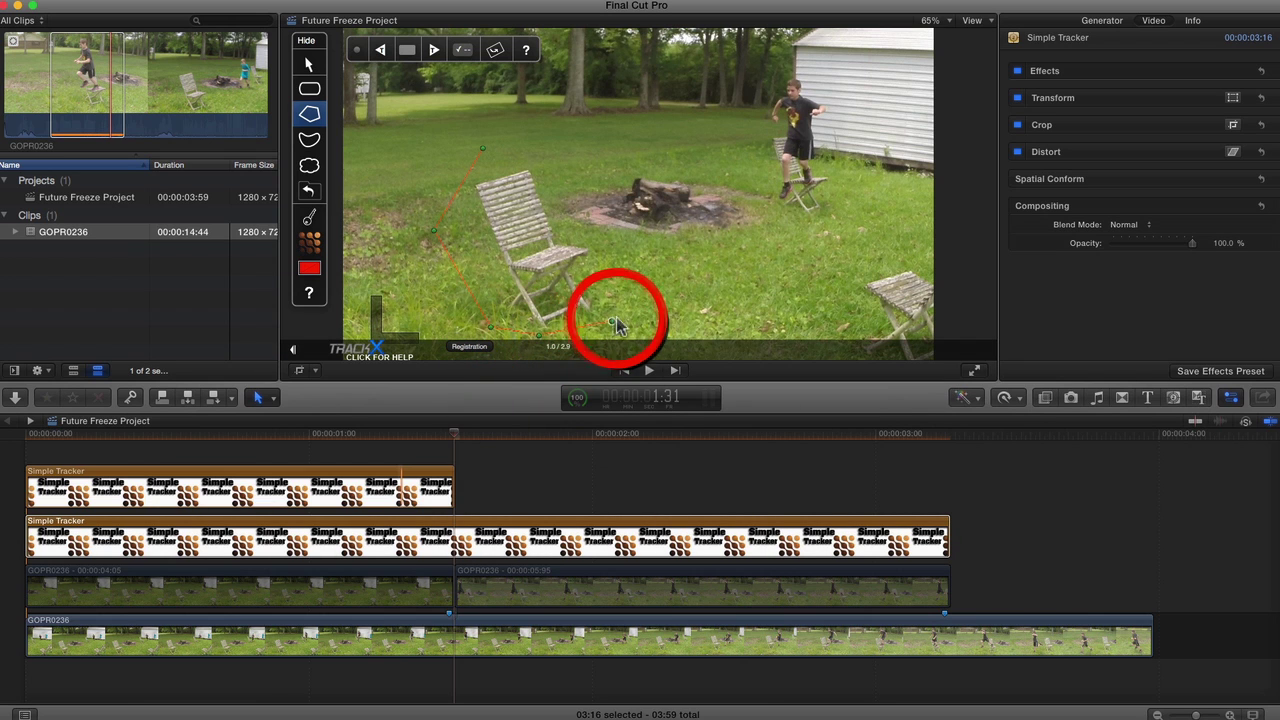
pyautogui.click(623, 320)
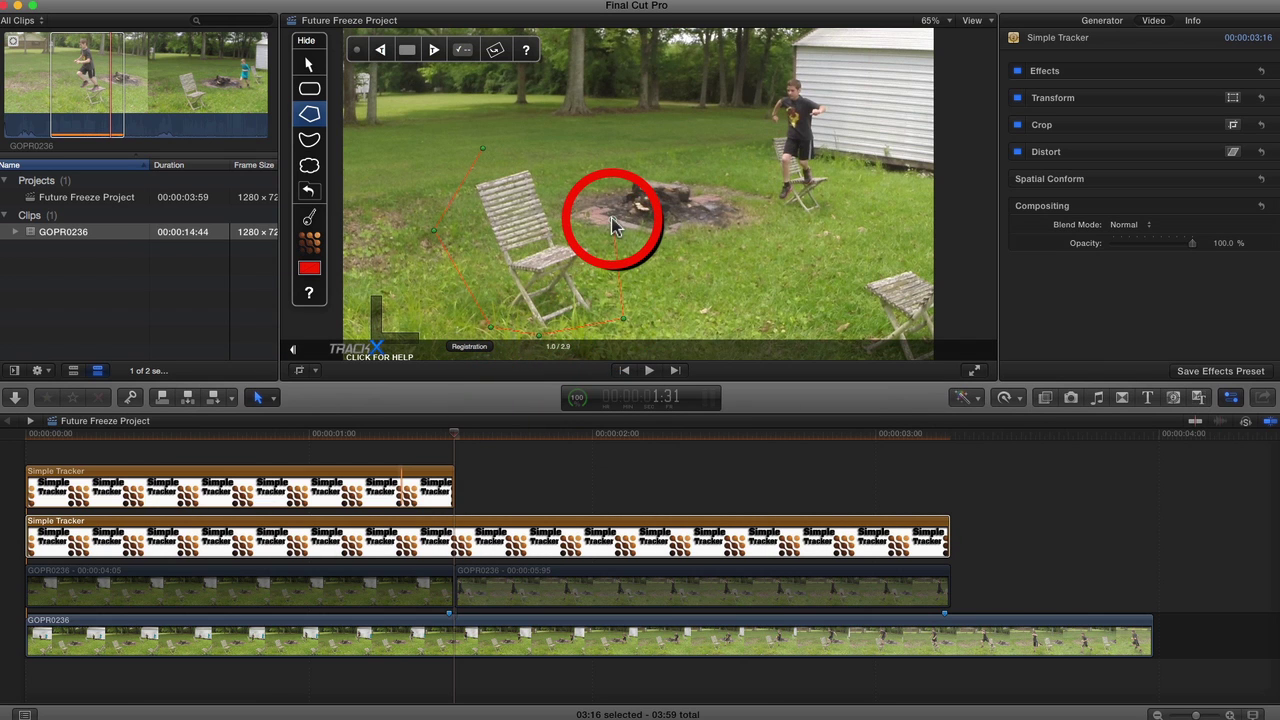
pyautogui.click(612, 219)
pyautogui.doubleClick(560, 130)
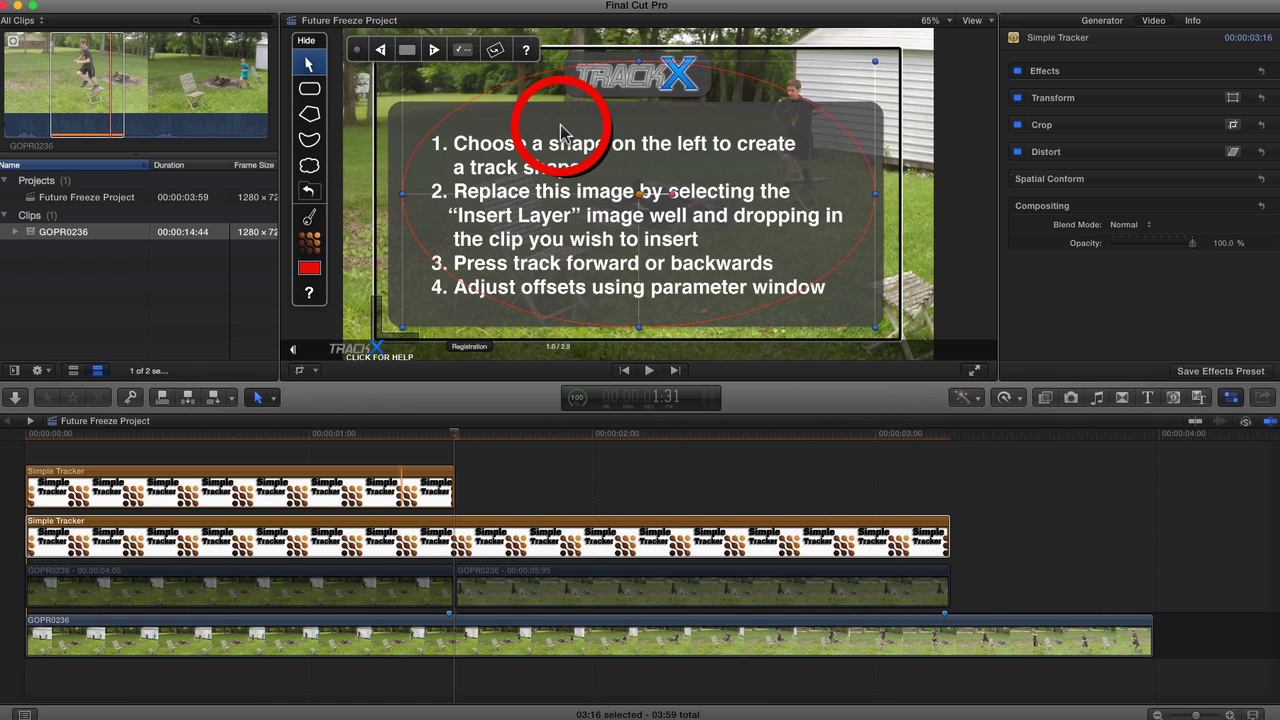
# Track the second chair's shape forward and then backward through the clip, with registration on
pyautogui.click(447, 349)
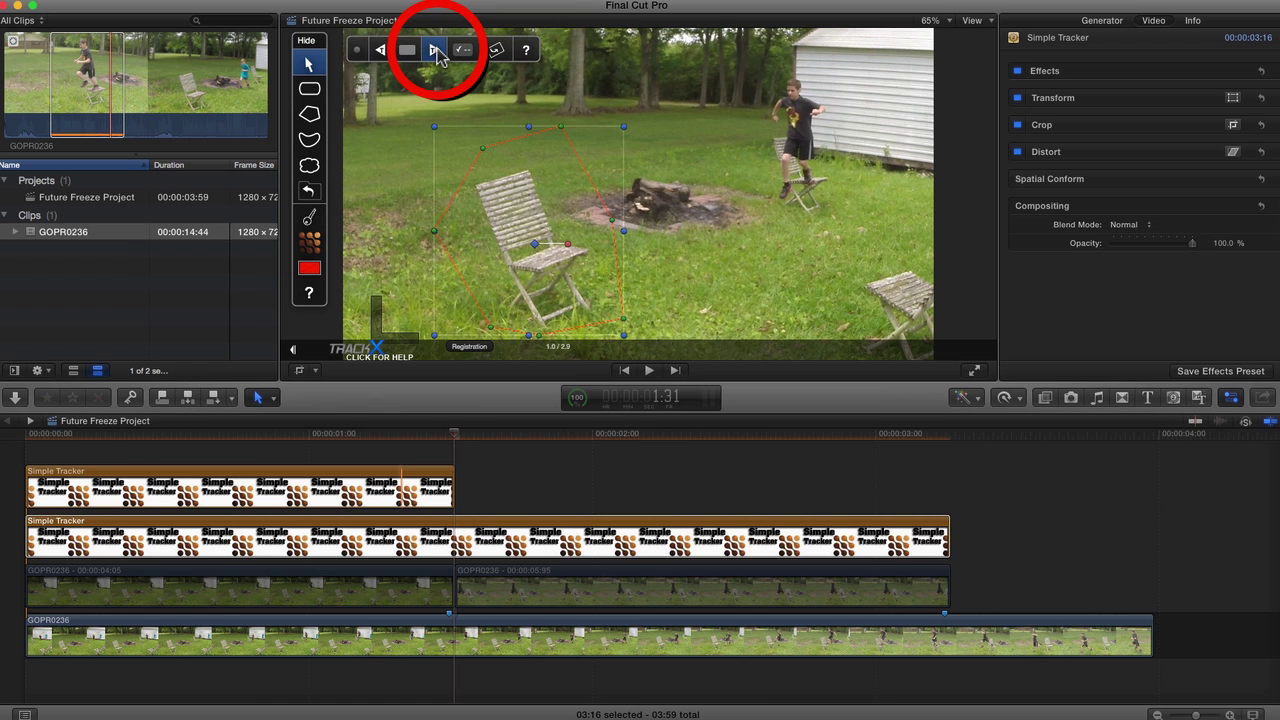
pyautogui.click(437, 52)
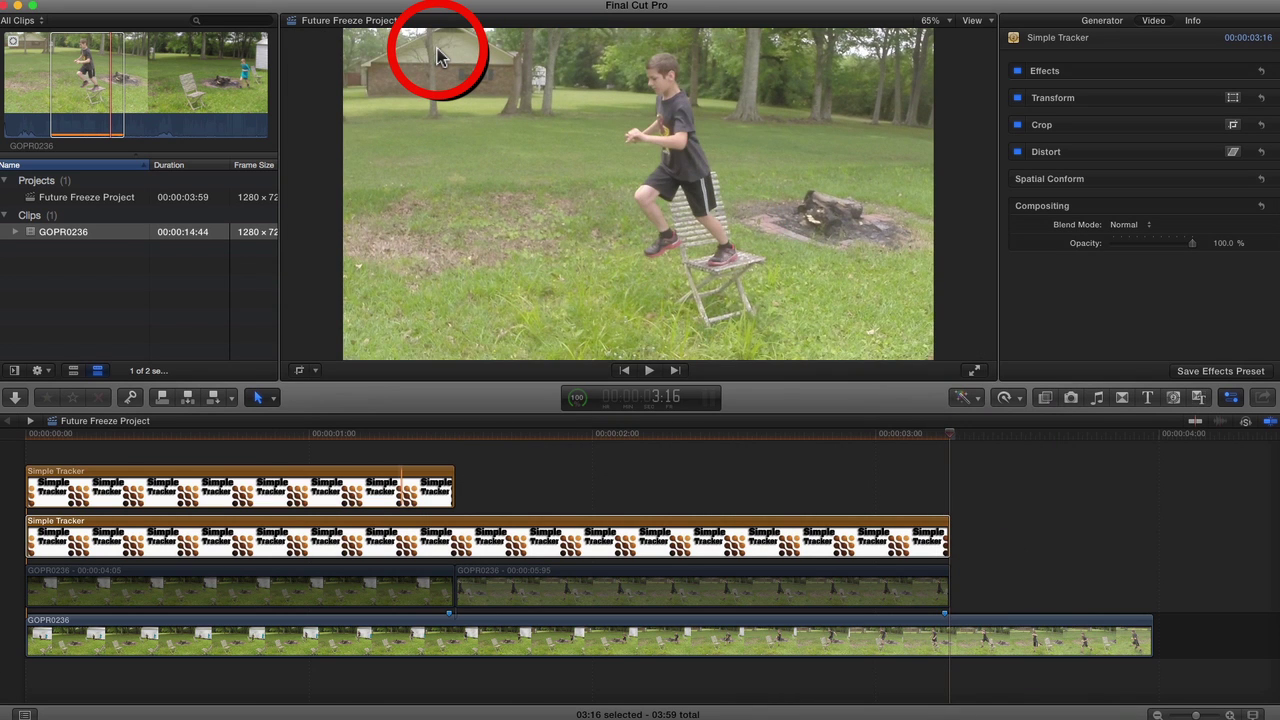
pyautogui.click(437, 48)
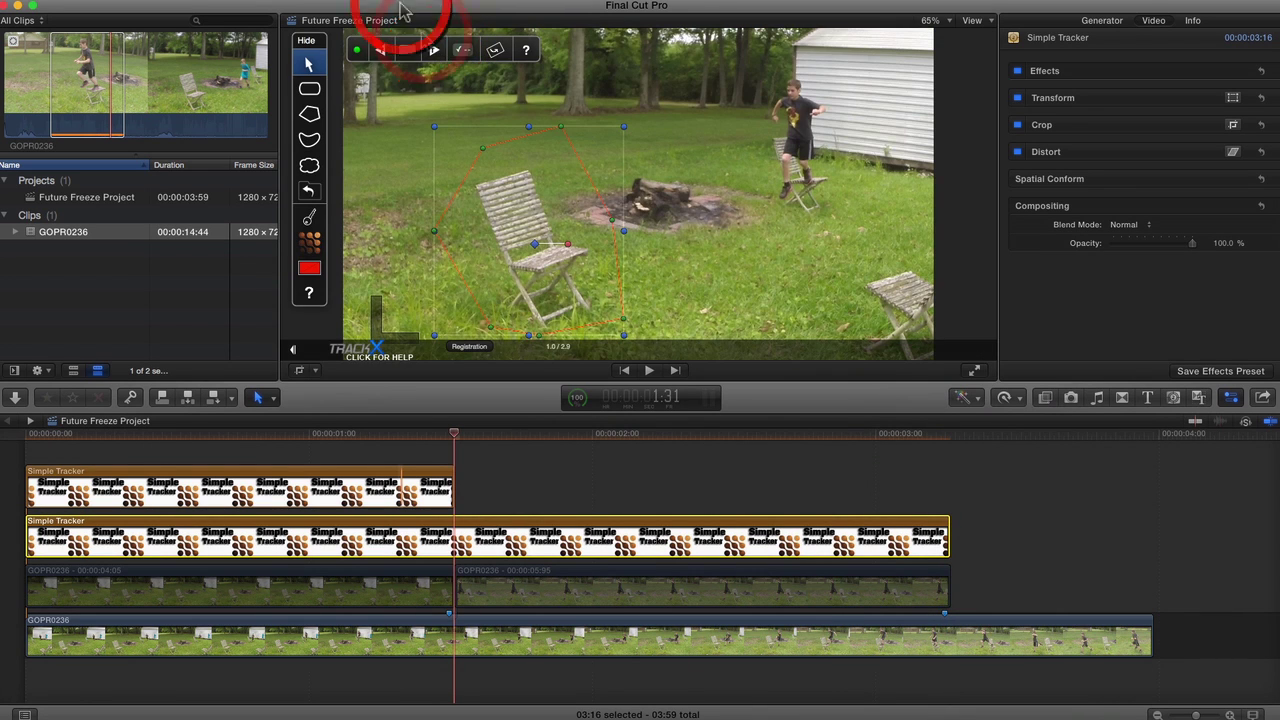
pyautogui.click(382, 51)
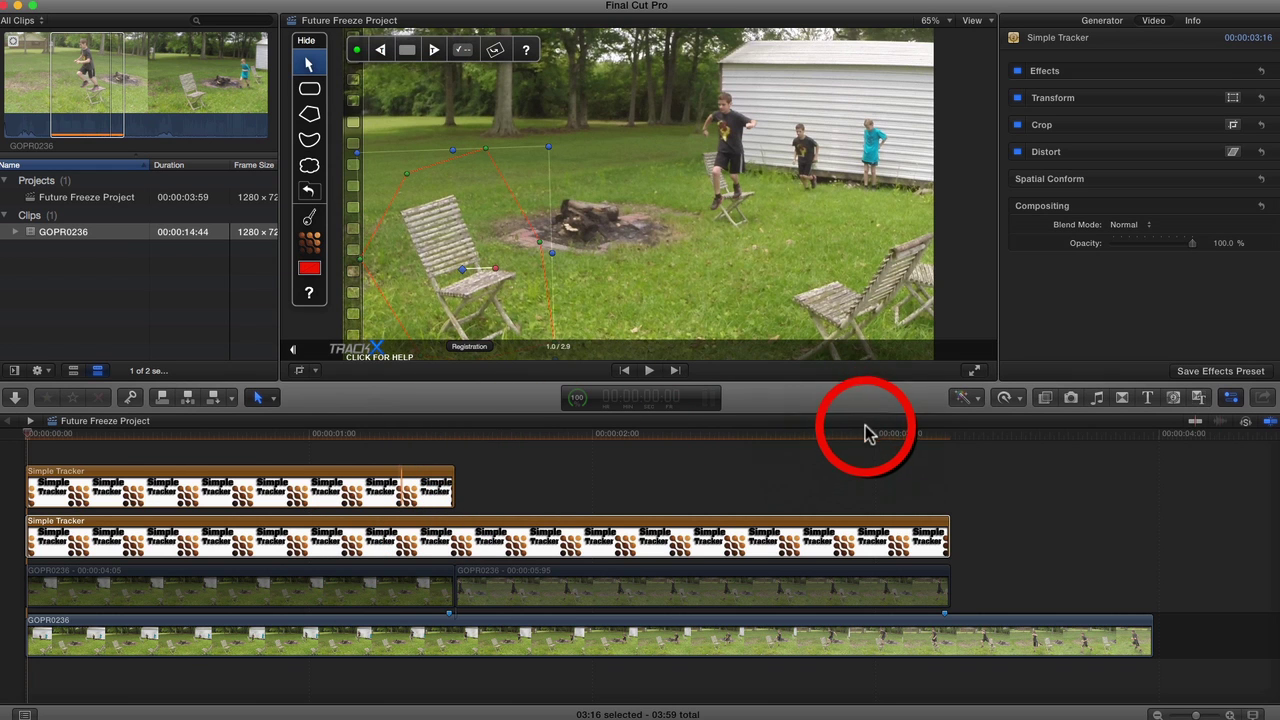
# At 3:15, insert the GOPR0236 05:95 boy still as the second tracker's layer
pyautogui.moveTo(868, 436); pyautogui.dragTo(946, 440)
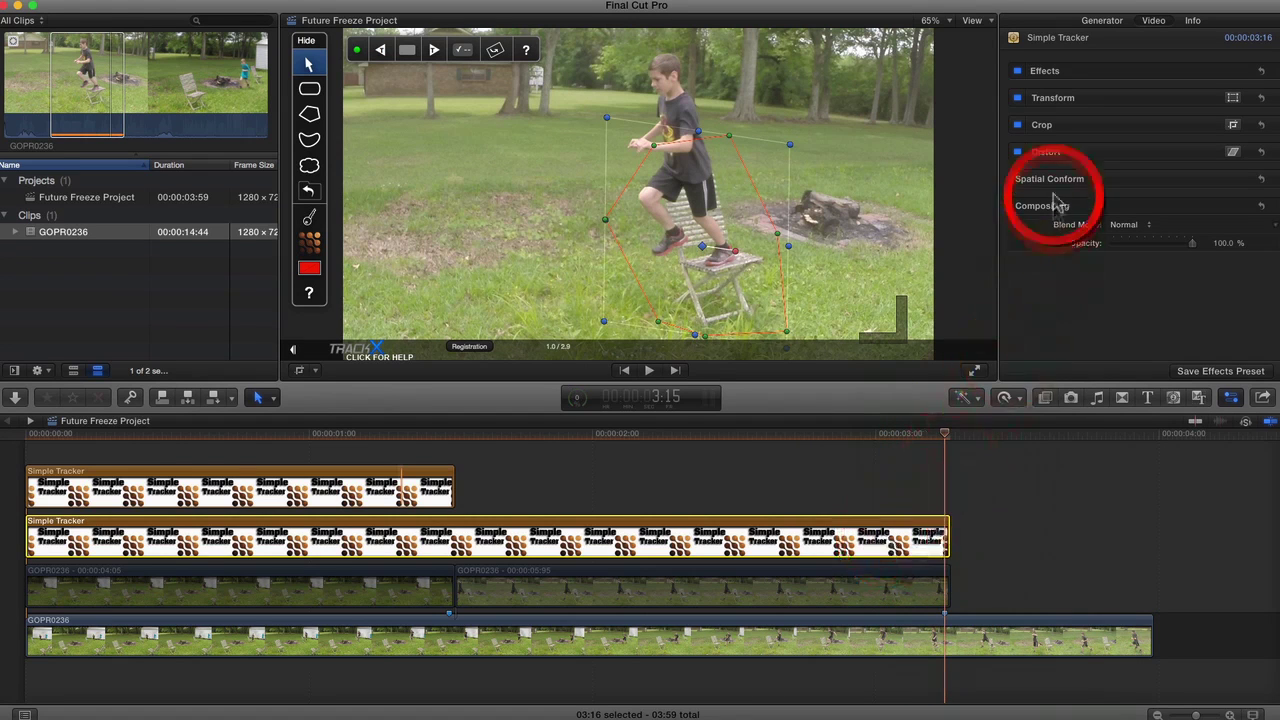
pyautogui.click(1104, 22)
pyautogui.click(1128, 97)
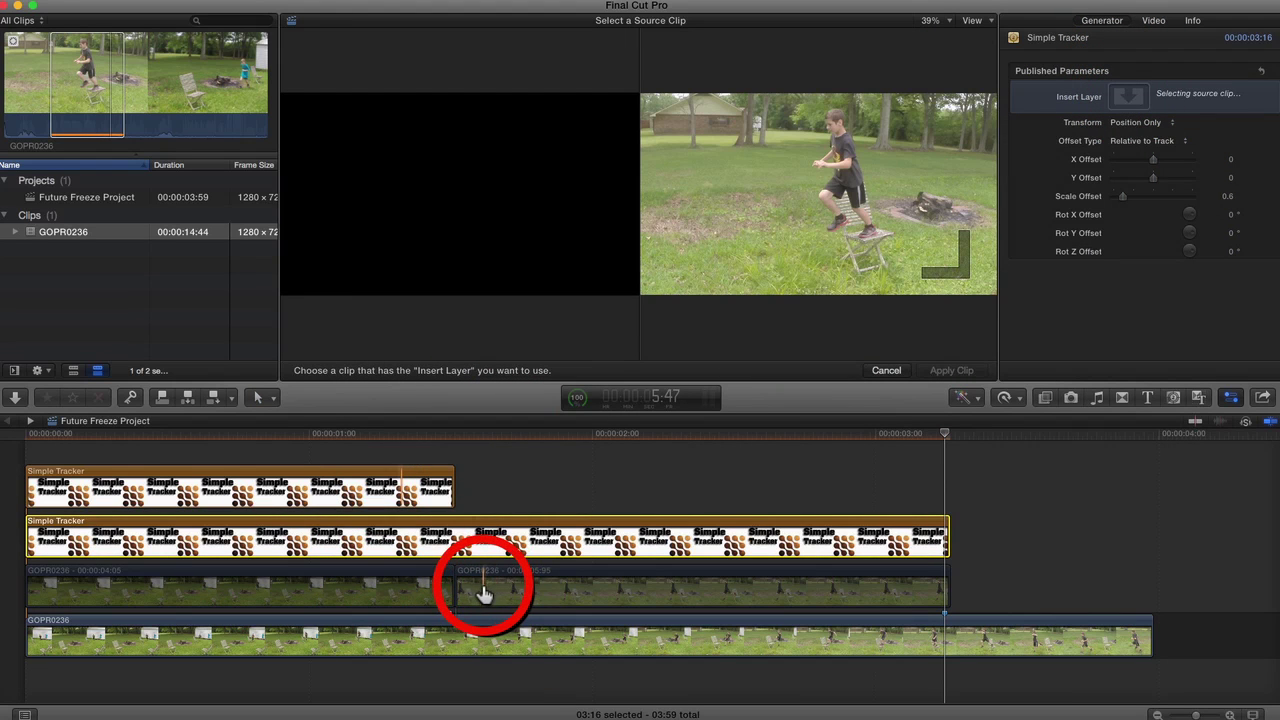
pyautogui.click(483, 594)
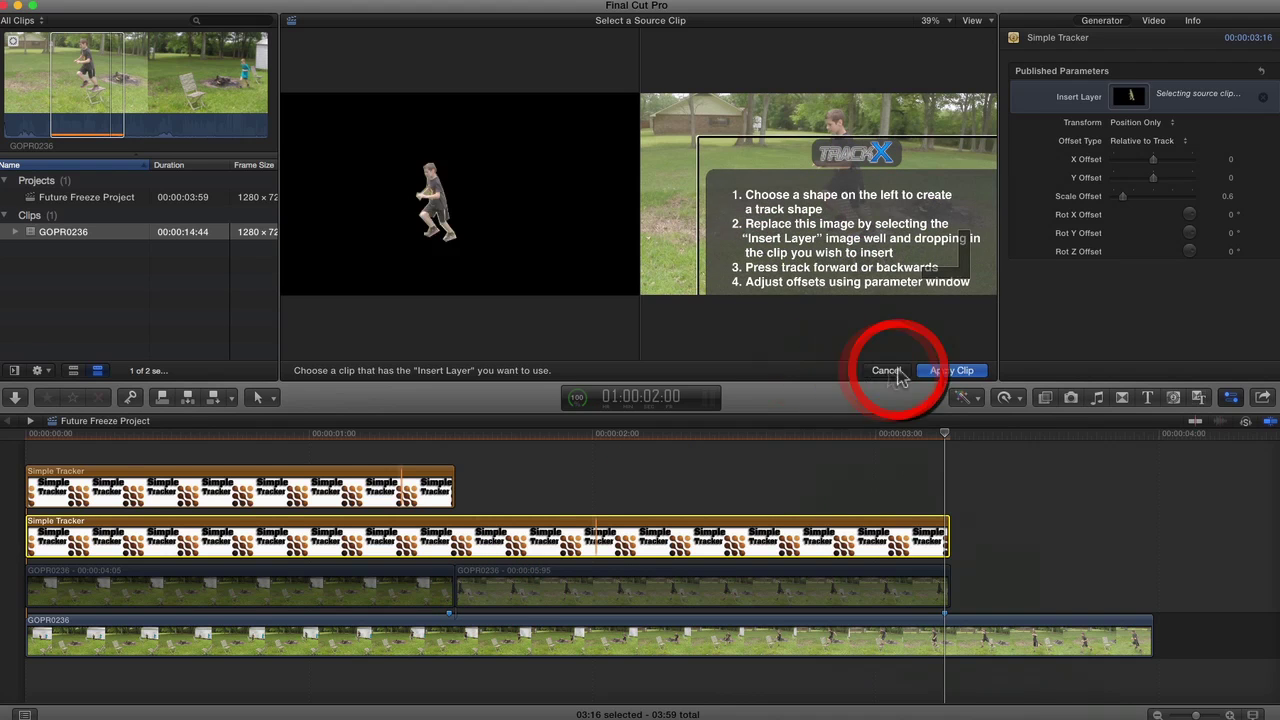
pyautogui.click(945, 371)
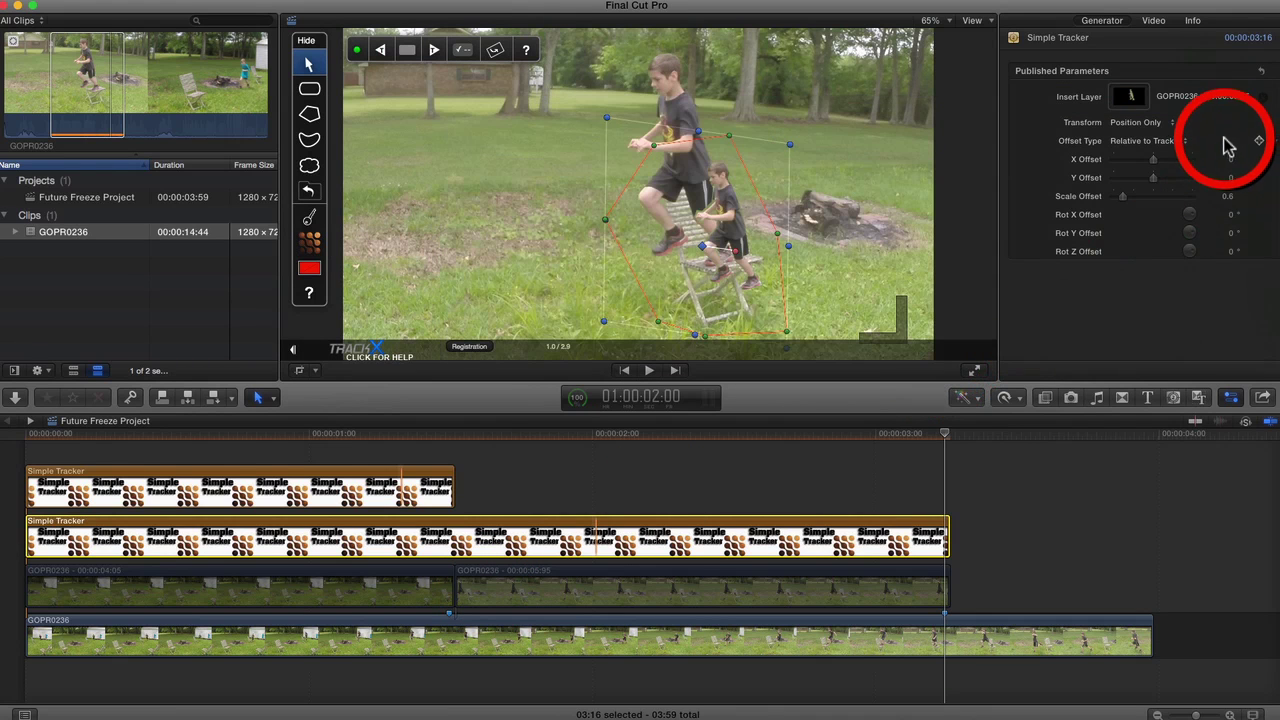
# Set the inserted still's scale offset to 1.0 and its opacity to 50%
pyautogui.click(1230, 197)
pyautogui.click(1230, 196)
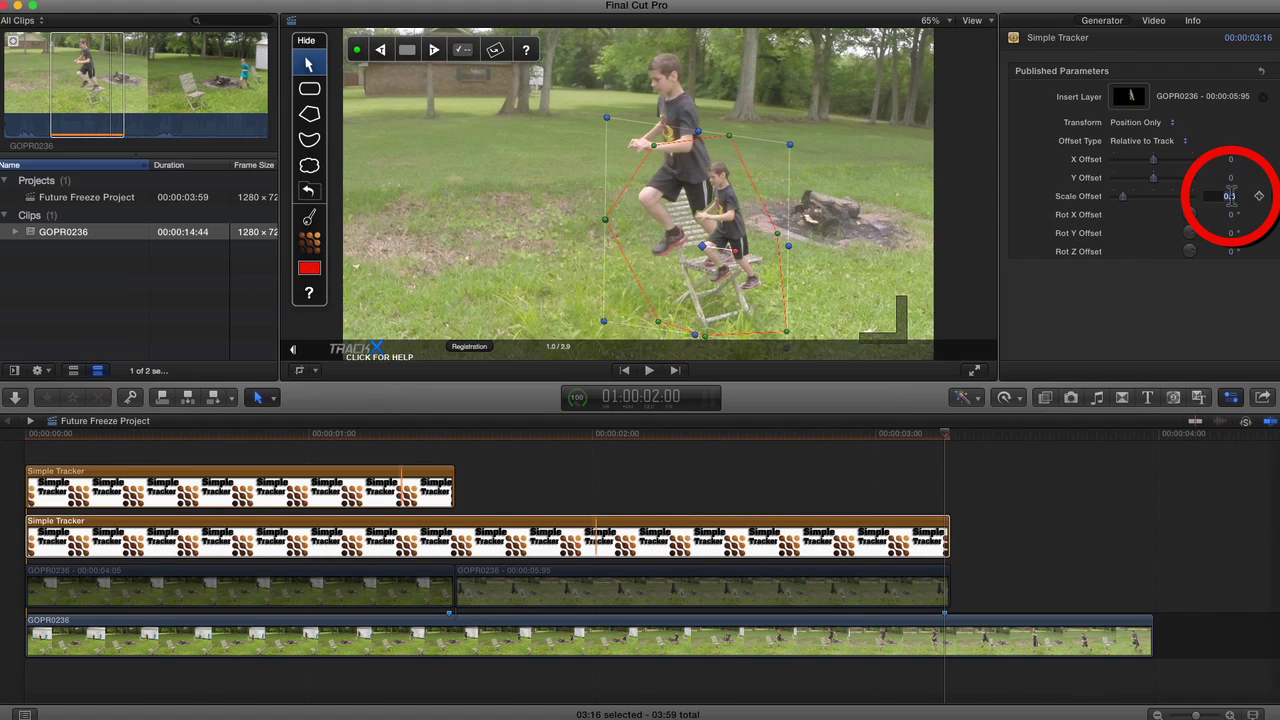
pyautogui.write('1')
pyautogui.press('Return')
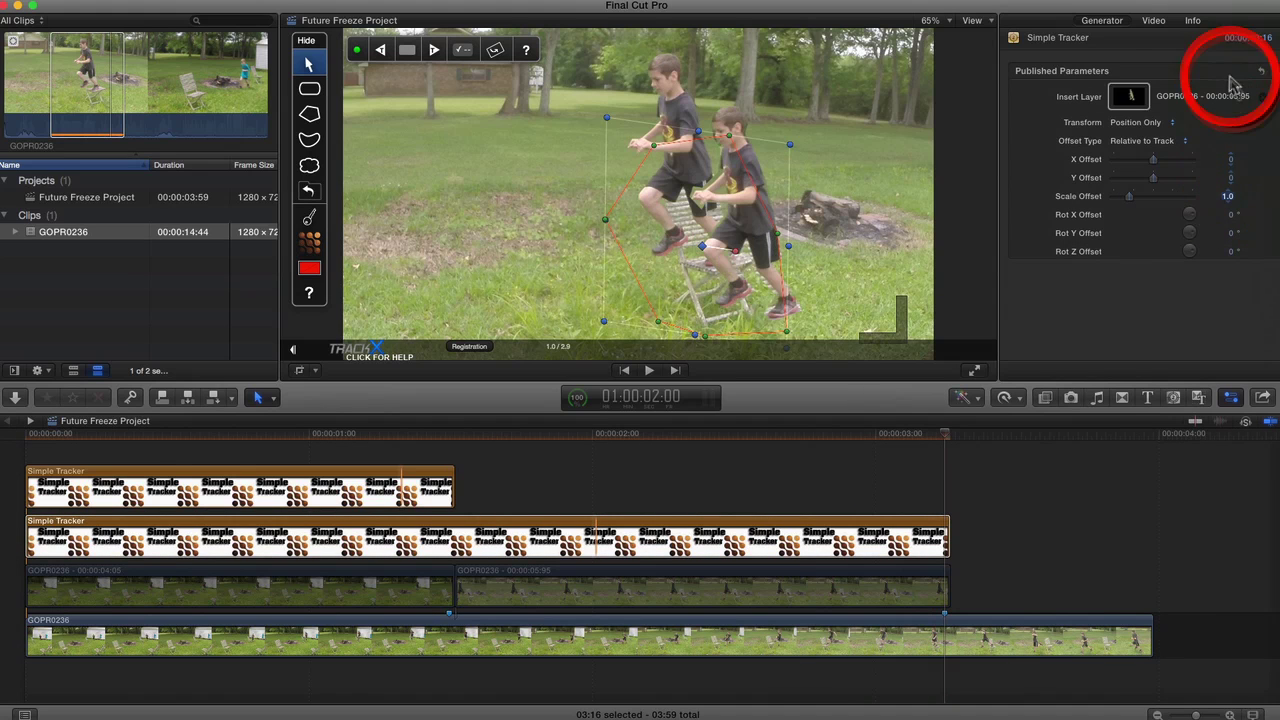
pyautogui.click(1156, 22)
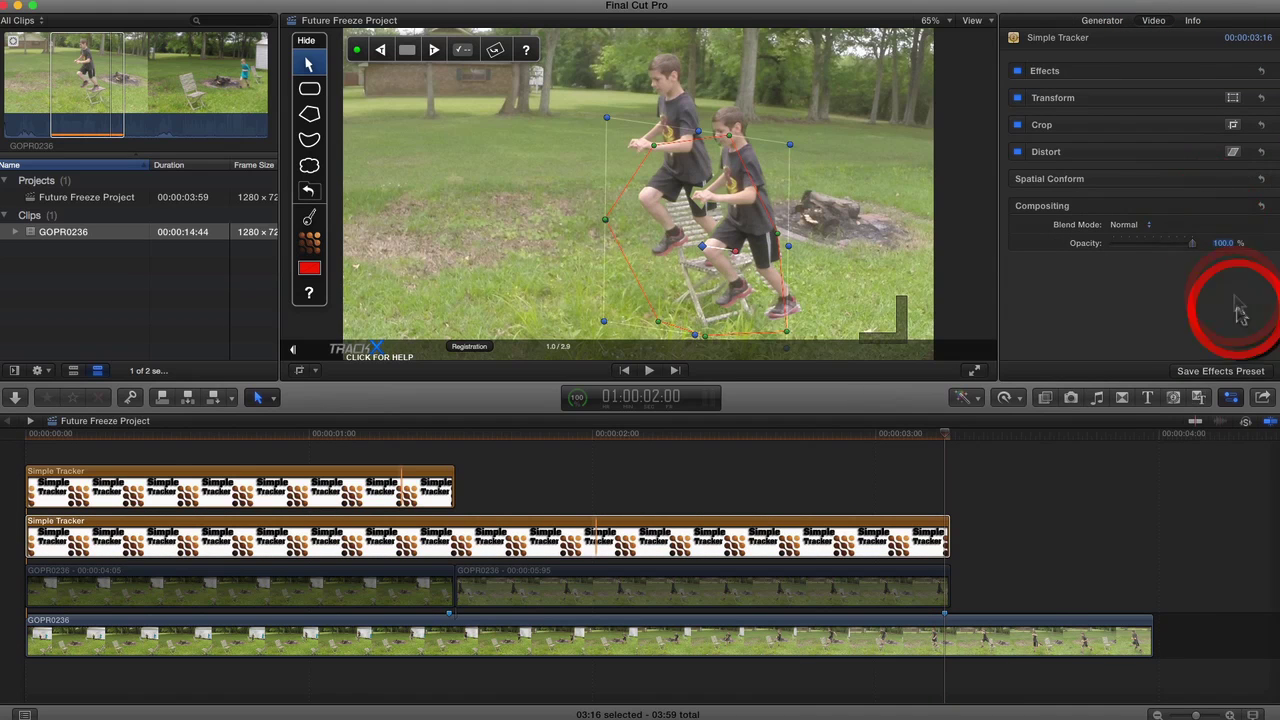
pyautogui.click(1219, 243)
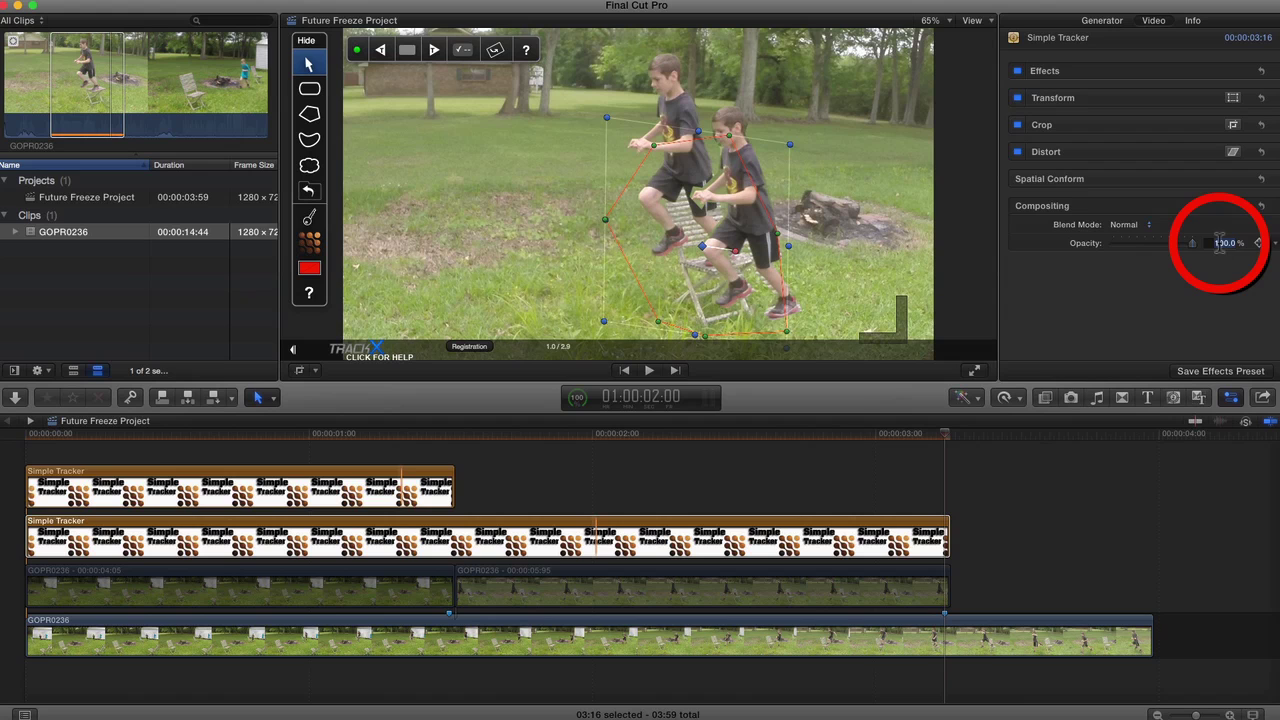
pyautogui.write('50')
pyautogui.press('Return')
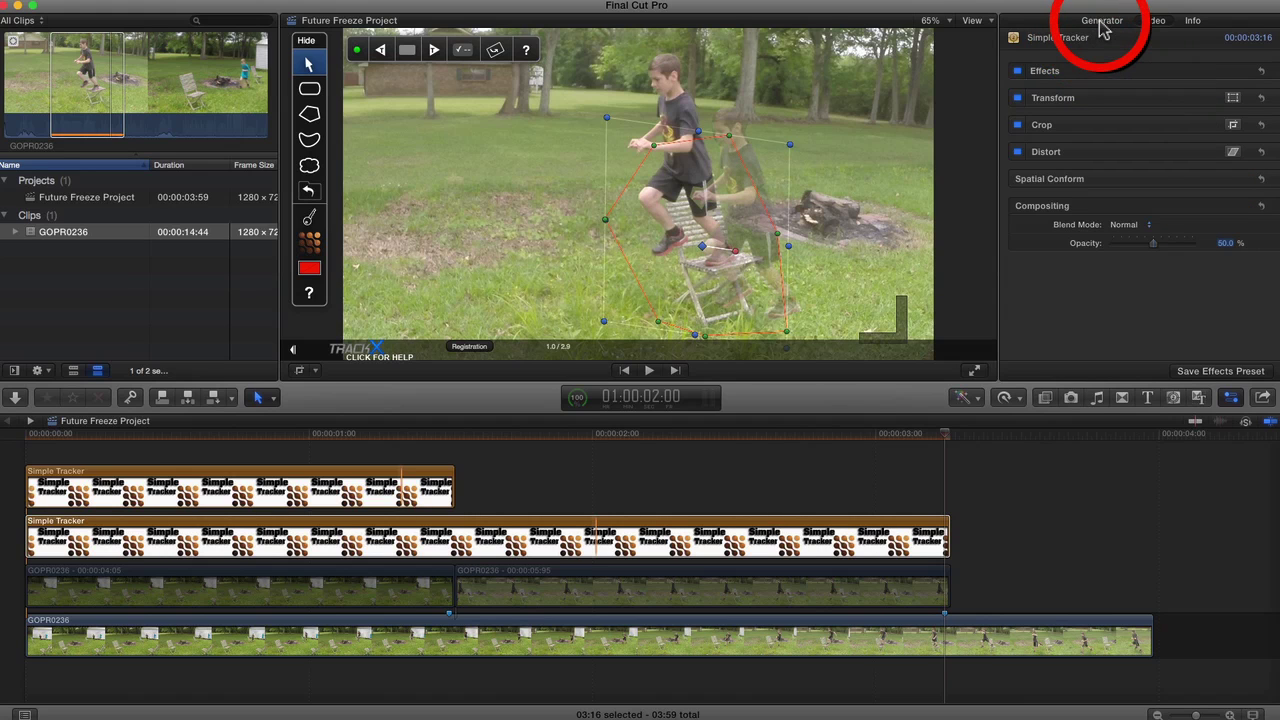
# Shift the ghosted boy onto the chair with X Offset -0.22 and Y Offset 0.17
pyautogui.click(1101, 22)
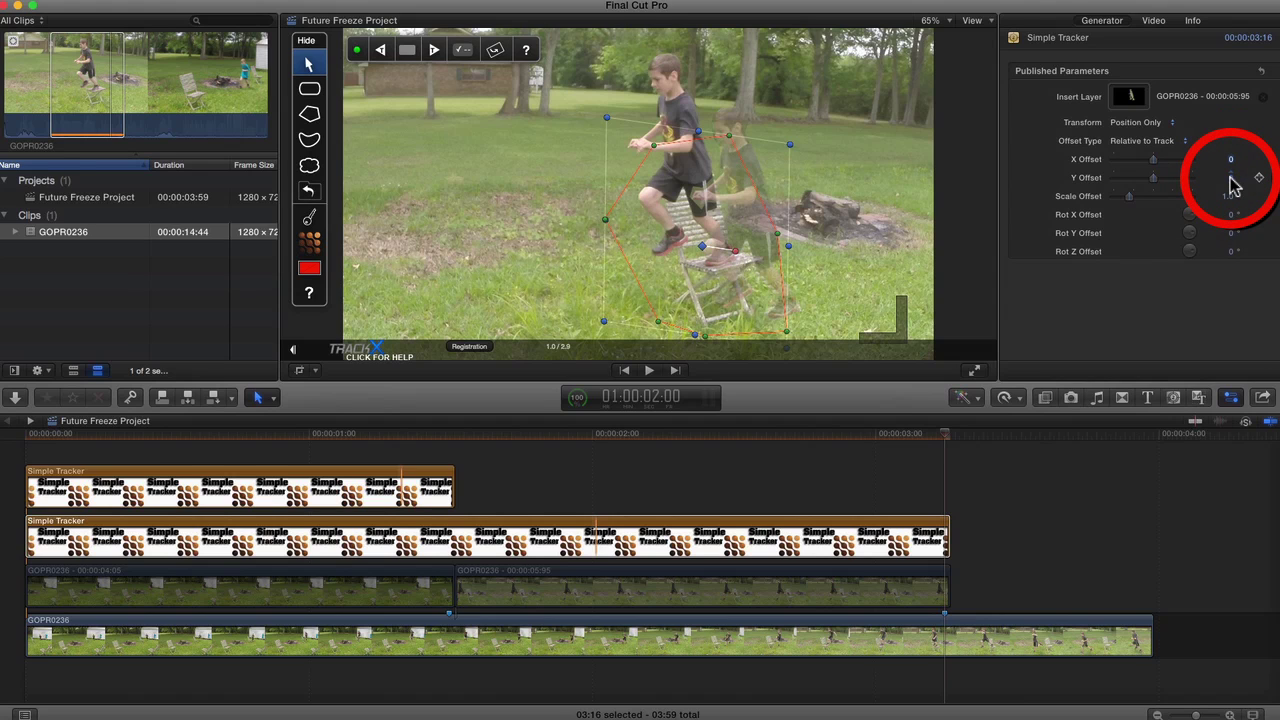
pyautogui.moveTo(1229, 177); pyautogui.dragTo(1226, 174)
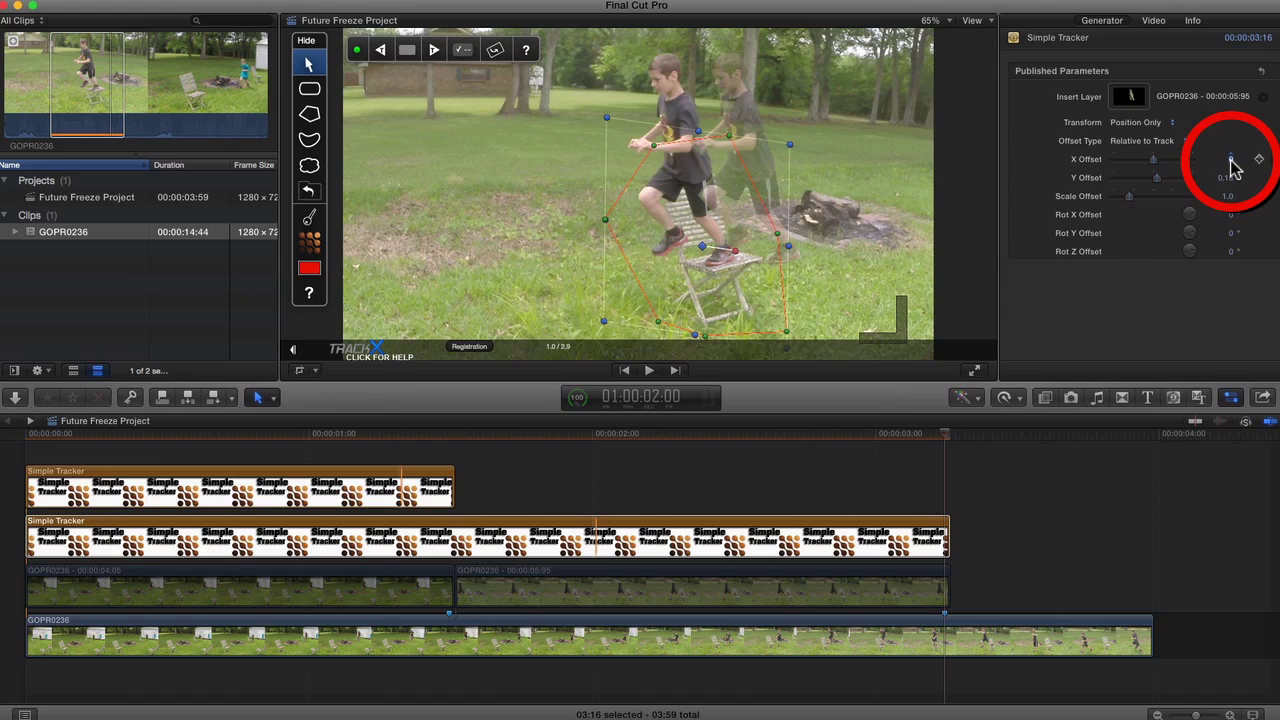
pyautogui.moveTo(1230, 159); pyautogui.dragTo(1210, 162)
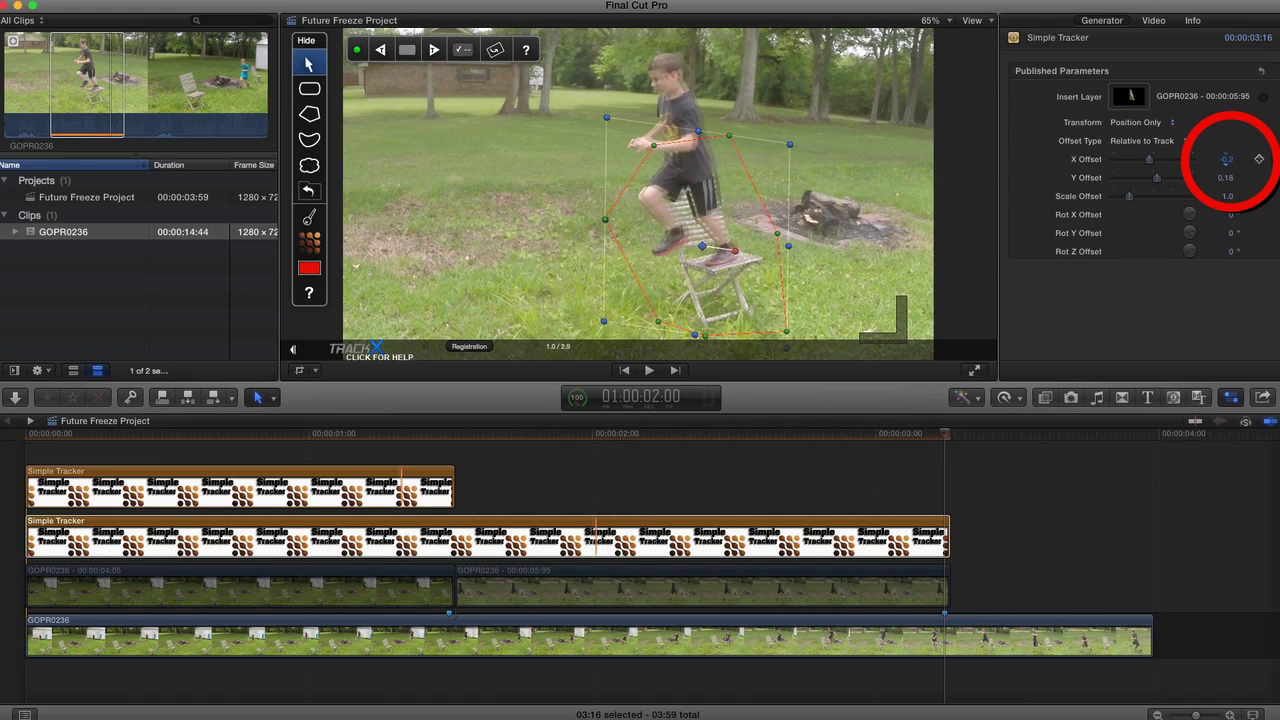
pyautogui.moveTo(1210, 162); pyautogui.dragTo(1207, 162)
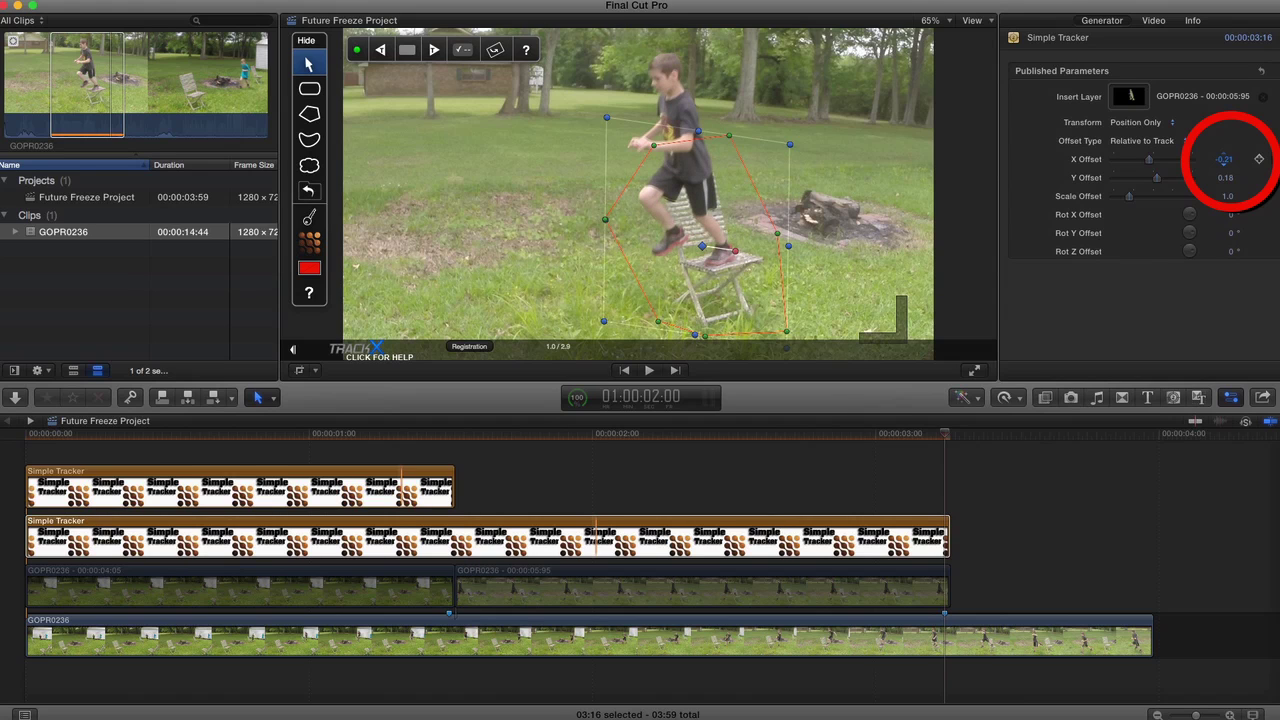
pyautogui.moveTo(1207, 162); pyautogui.dragTo(1206, 162)
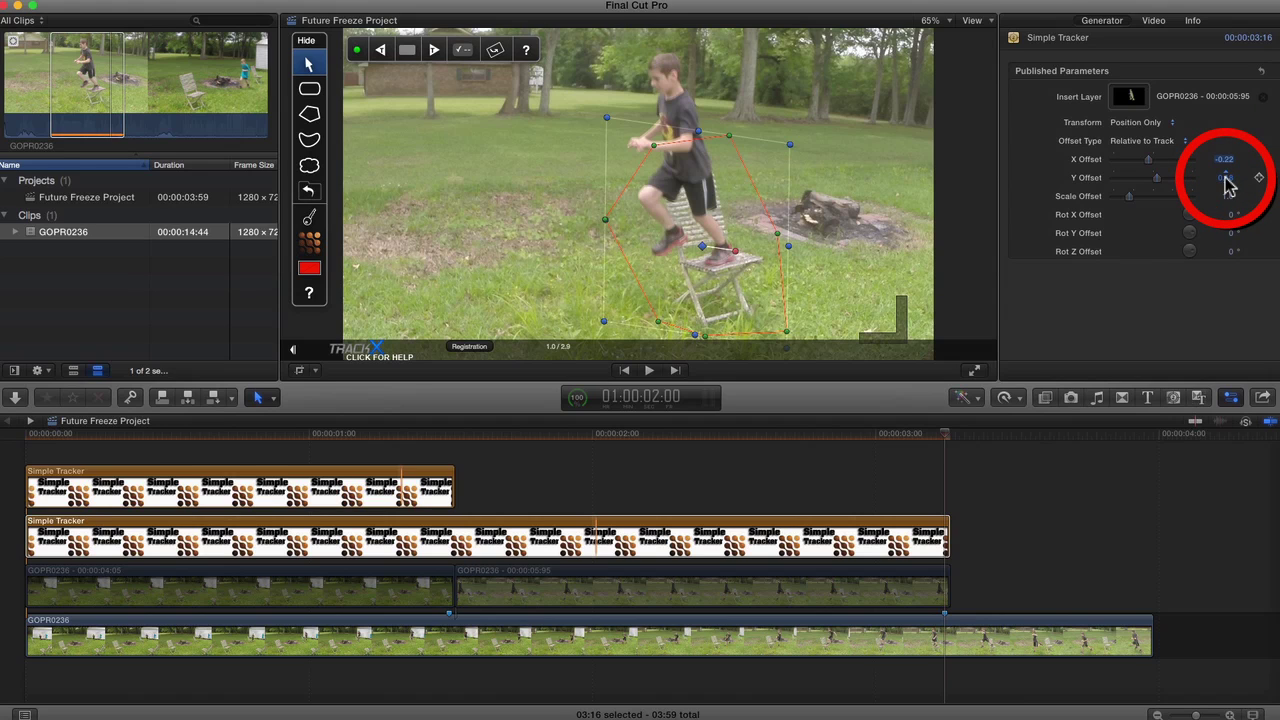
pyautogui.moveTo(1227, 183); pyautogui.dragTo(1226, 177)
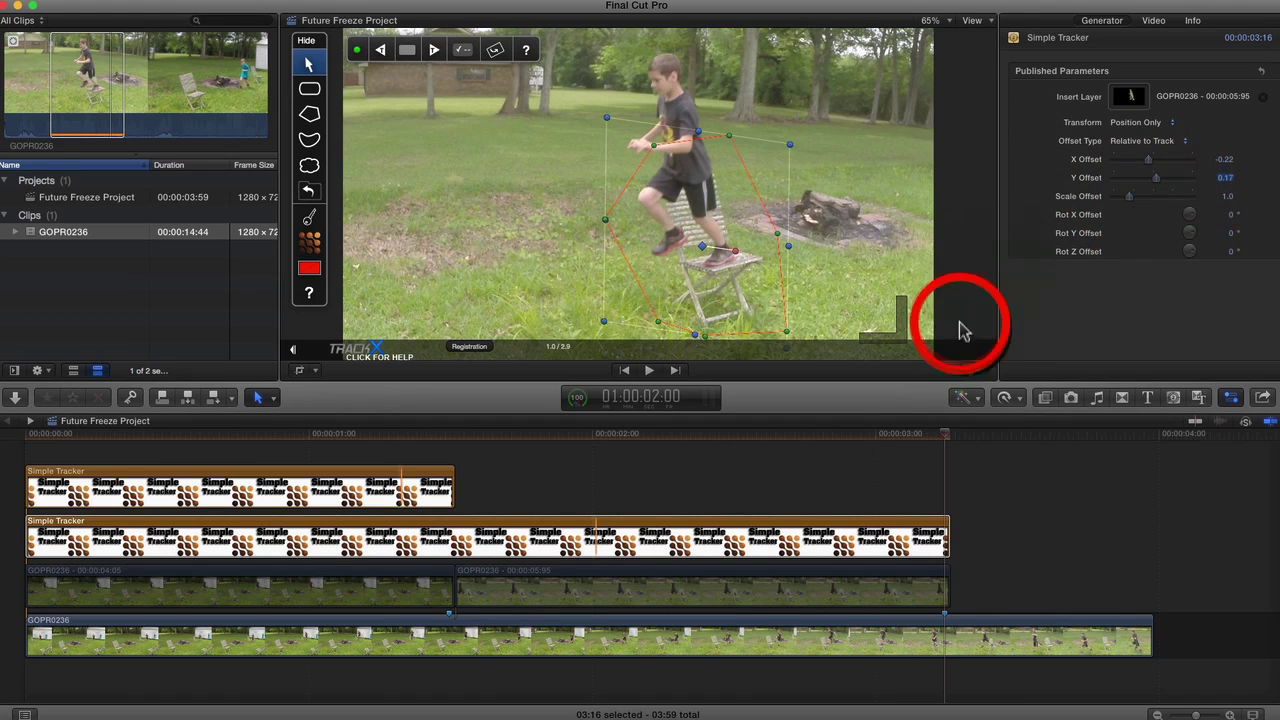
# Restore the boy still to 100% opacity and hide the Browser and Inspector
pyautogui.click(1158, 22)
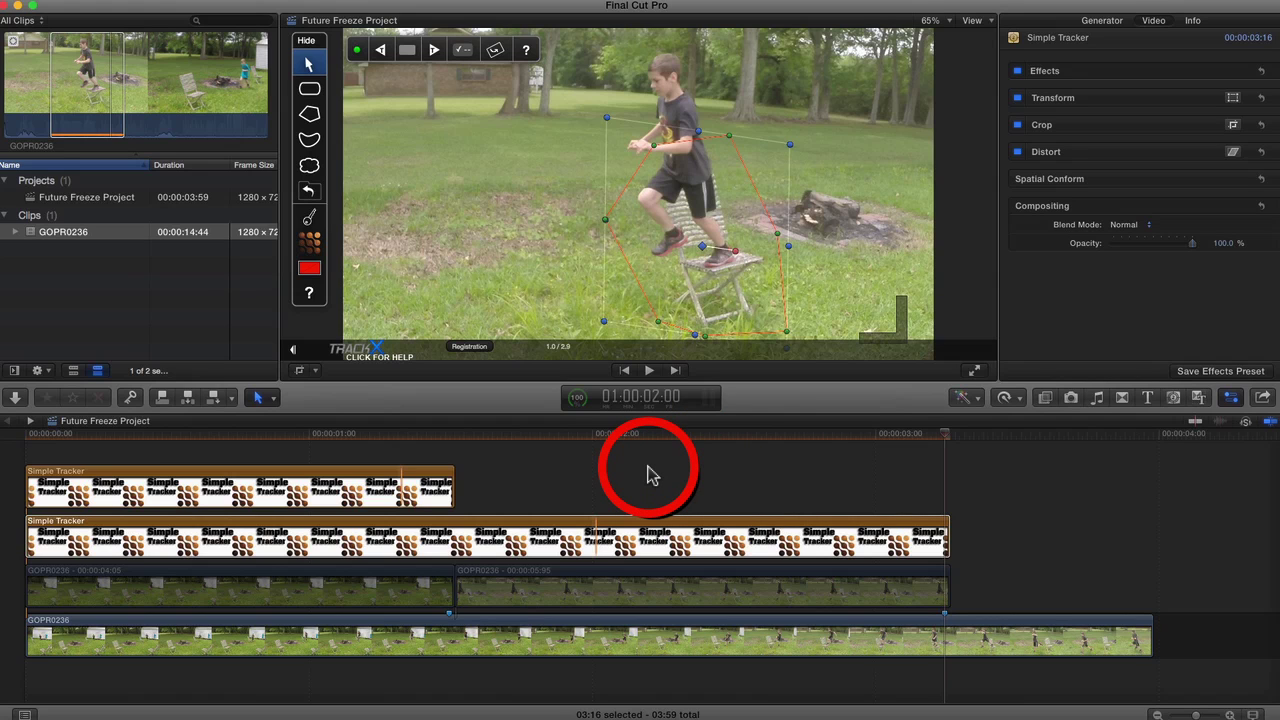
pyautogui.press('ctrl+super+1')
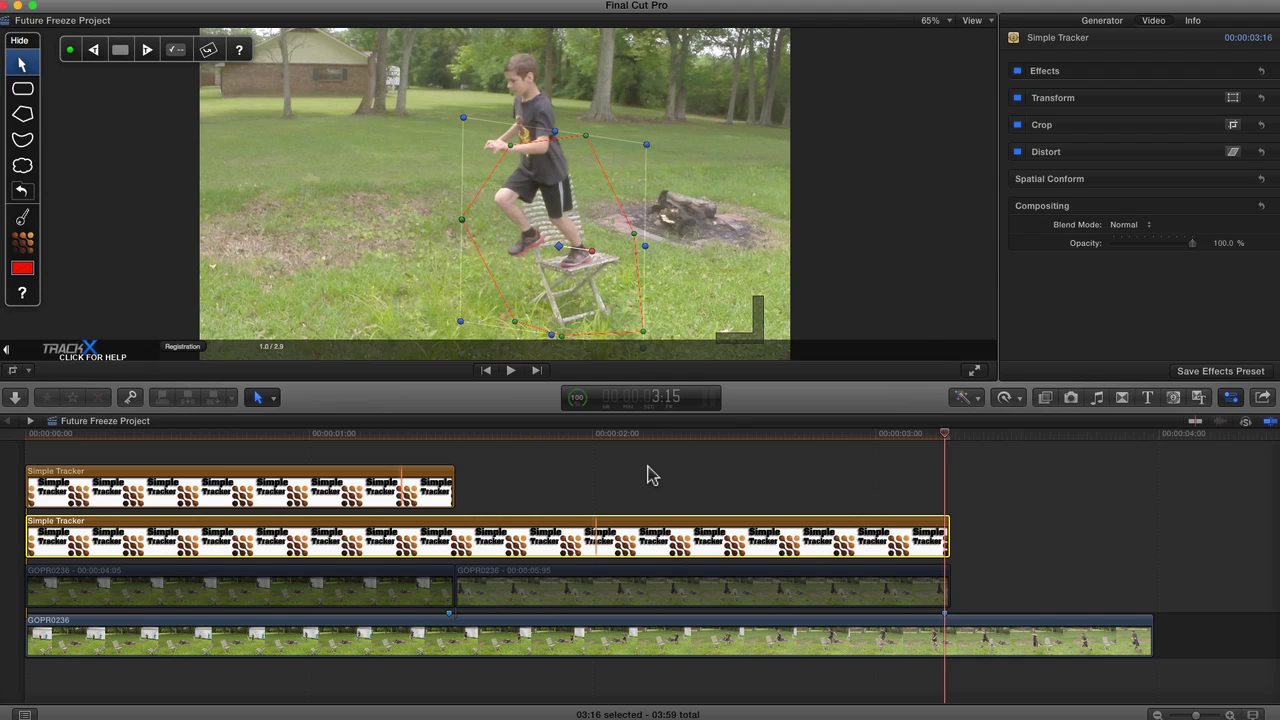
pyautogui.press('super+4')
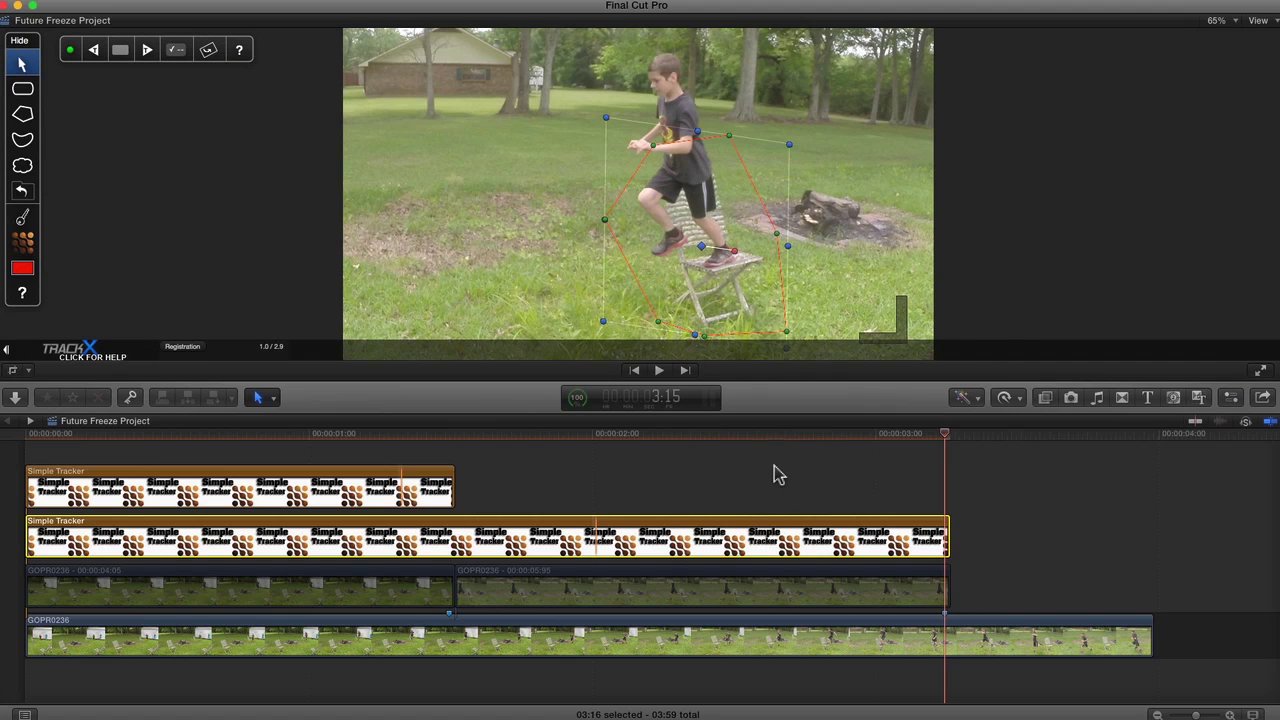
# Deselect the clip in the timeline and jump to the project's start
pyautogui.click(775, 475)
pyautogui.press('Home')
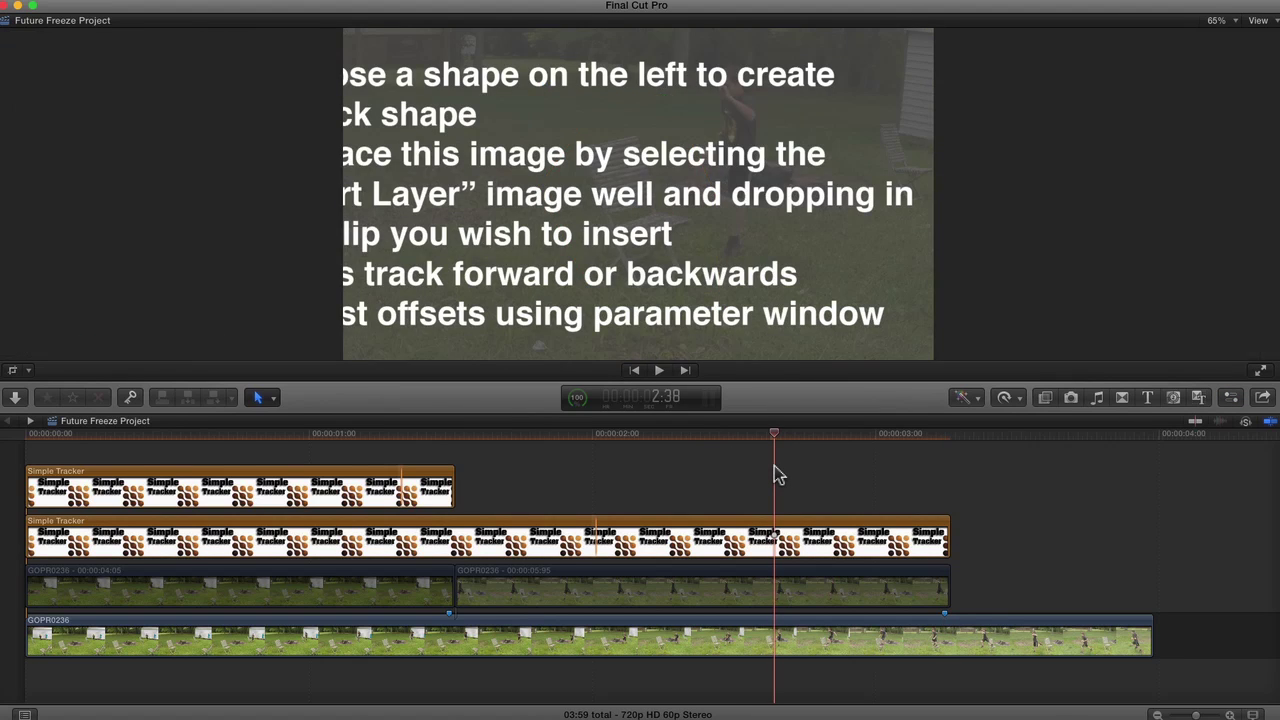